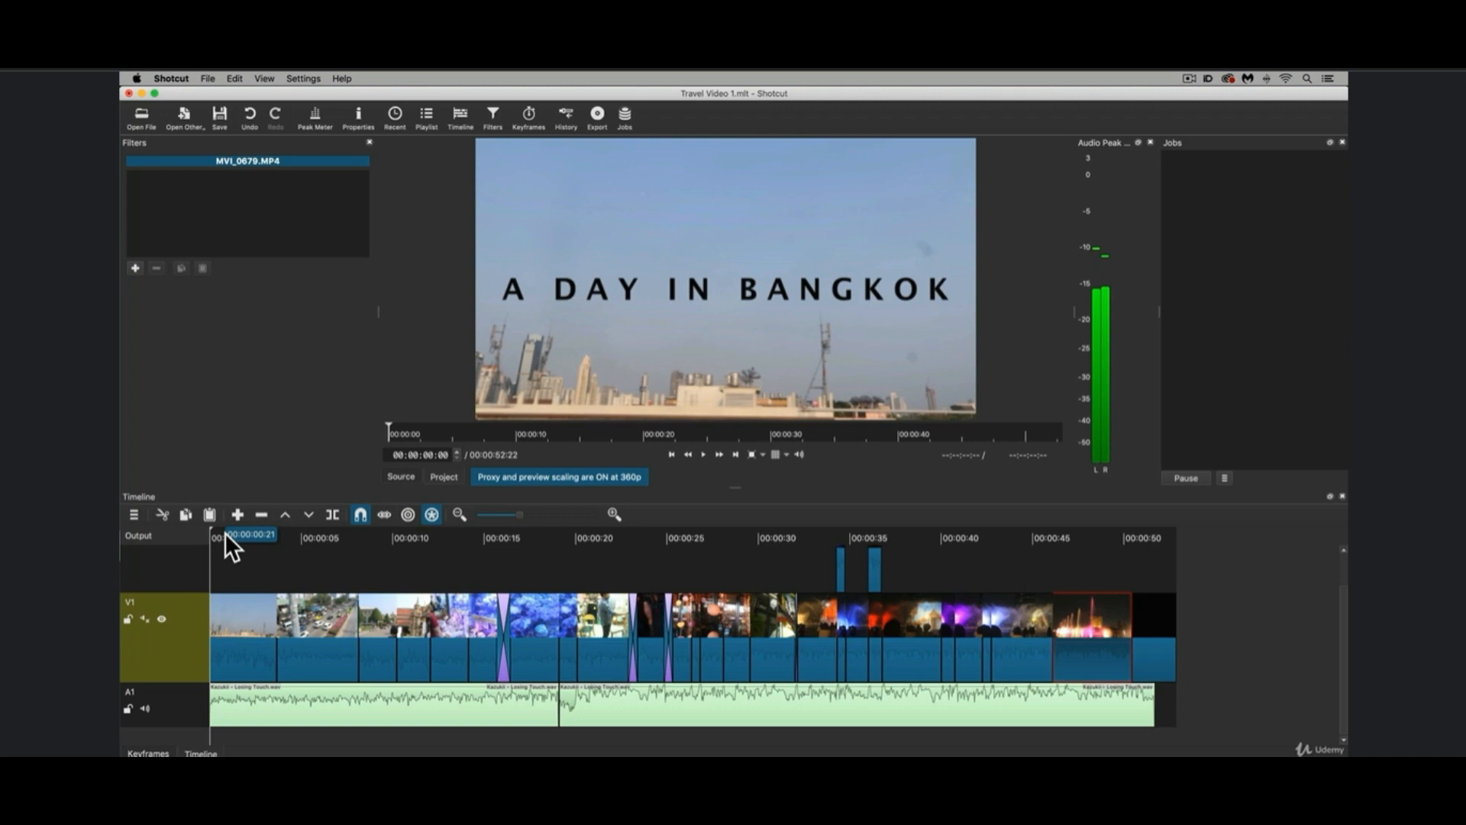
# Play the first seconds of the timeline with the clips enlarged, and return the playhead to the start.
pyautogui.press('=')
pyautogui.press('=')
pyautogui.press('=')
pyautogui.press('=')
pyautogui.press('=')
pyautogui.press('=')
pyautogui.hscroll(-8, 224, 533)
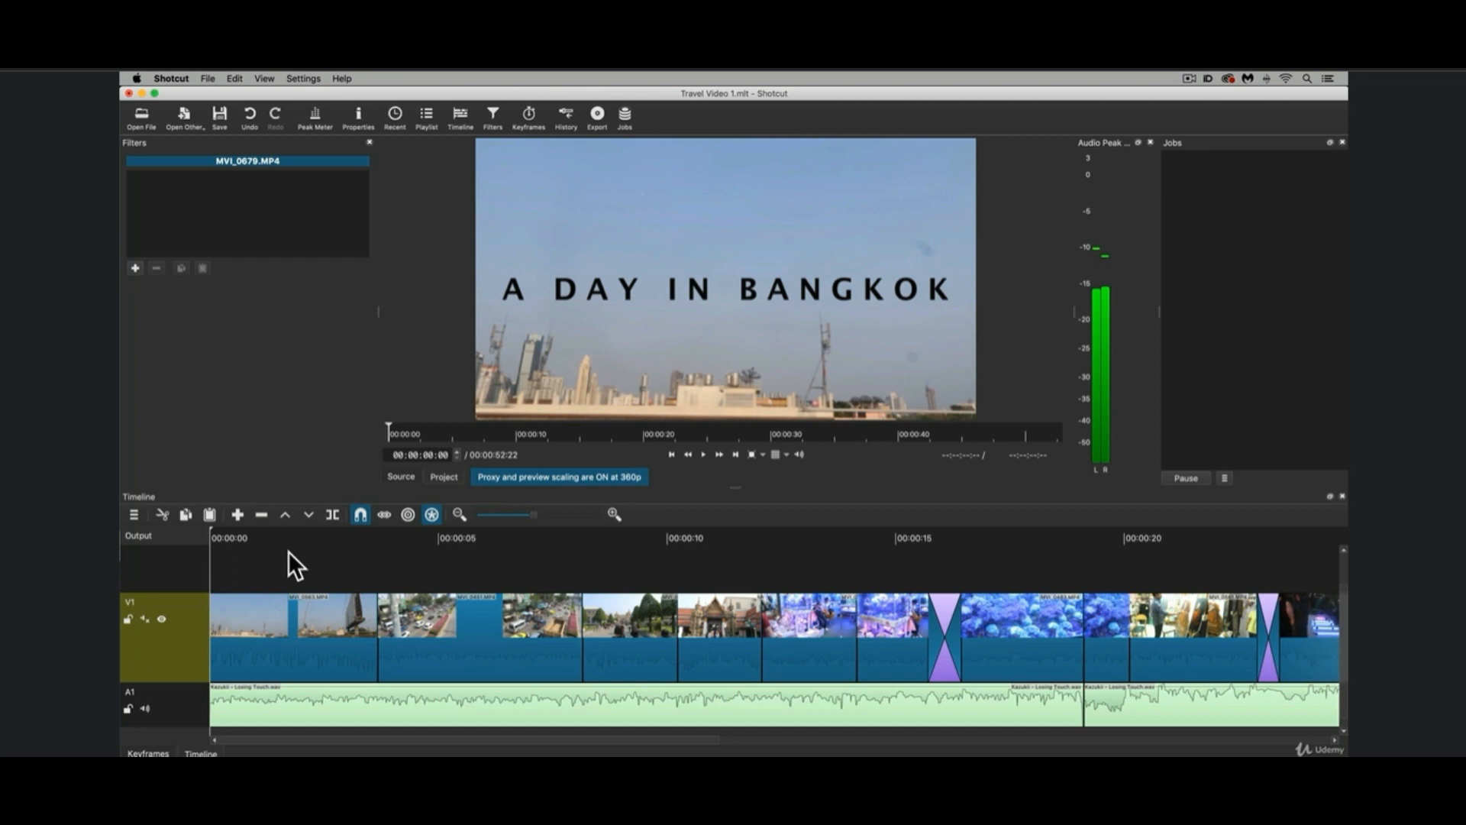
pyautogui.press('space')
pyautogui.press('space')
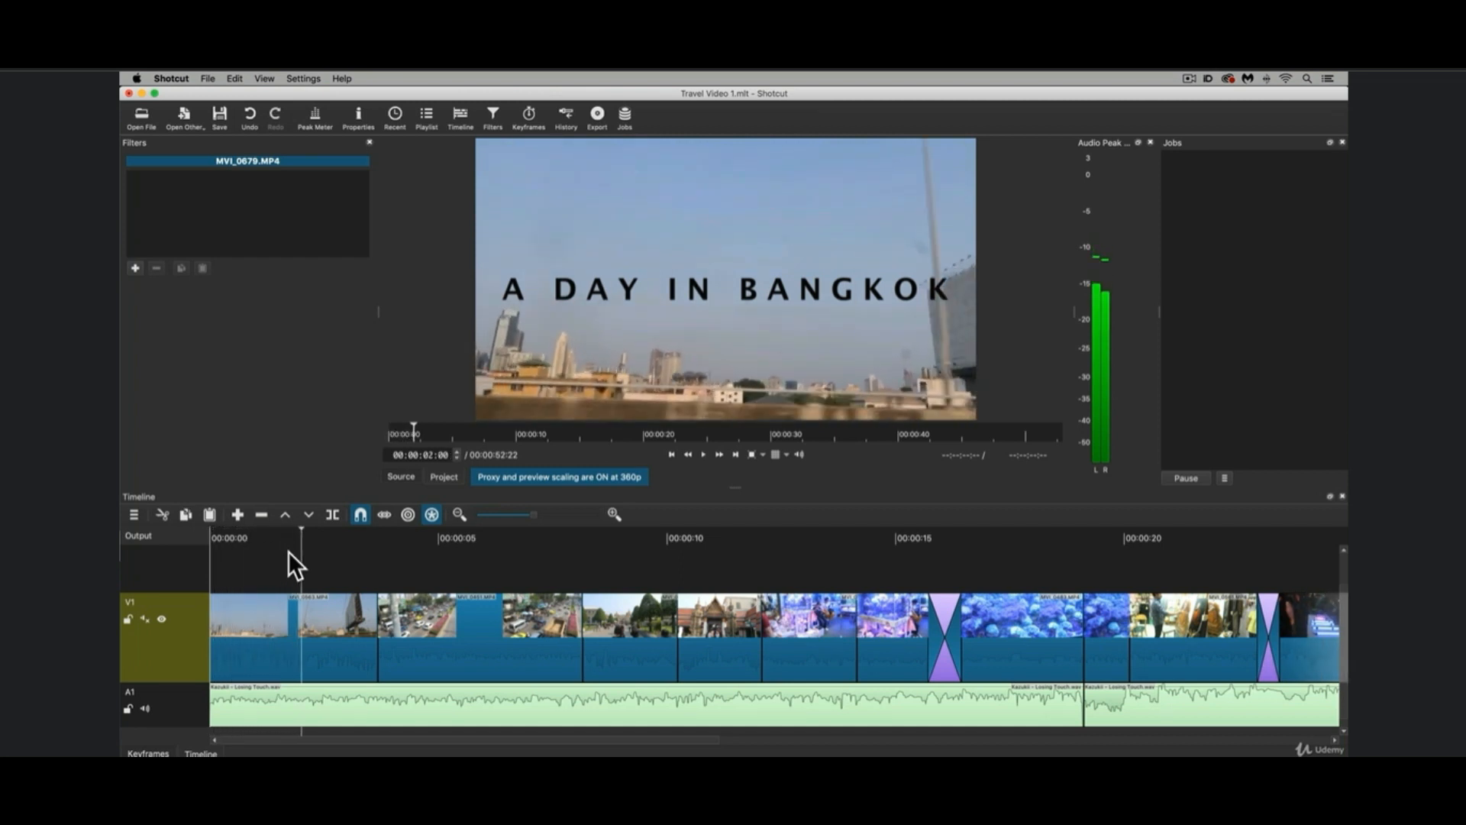
pyautogui.click(210, 536)
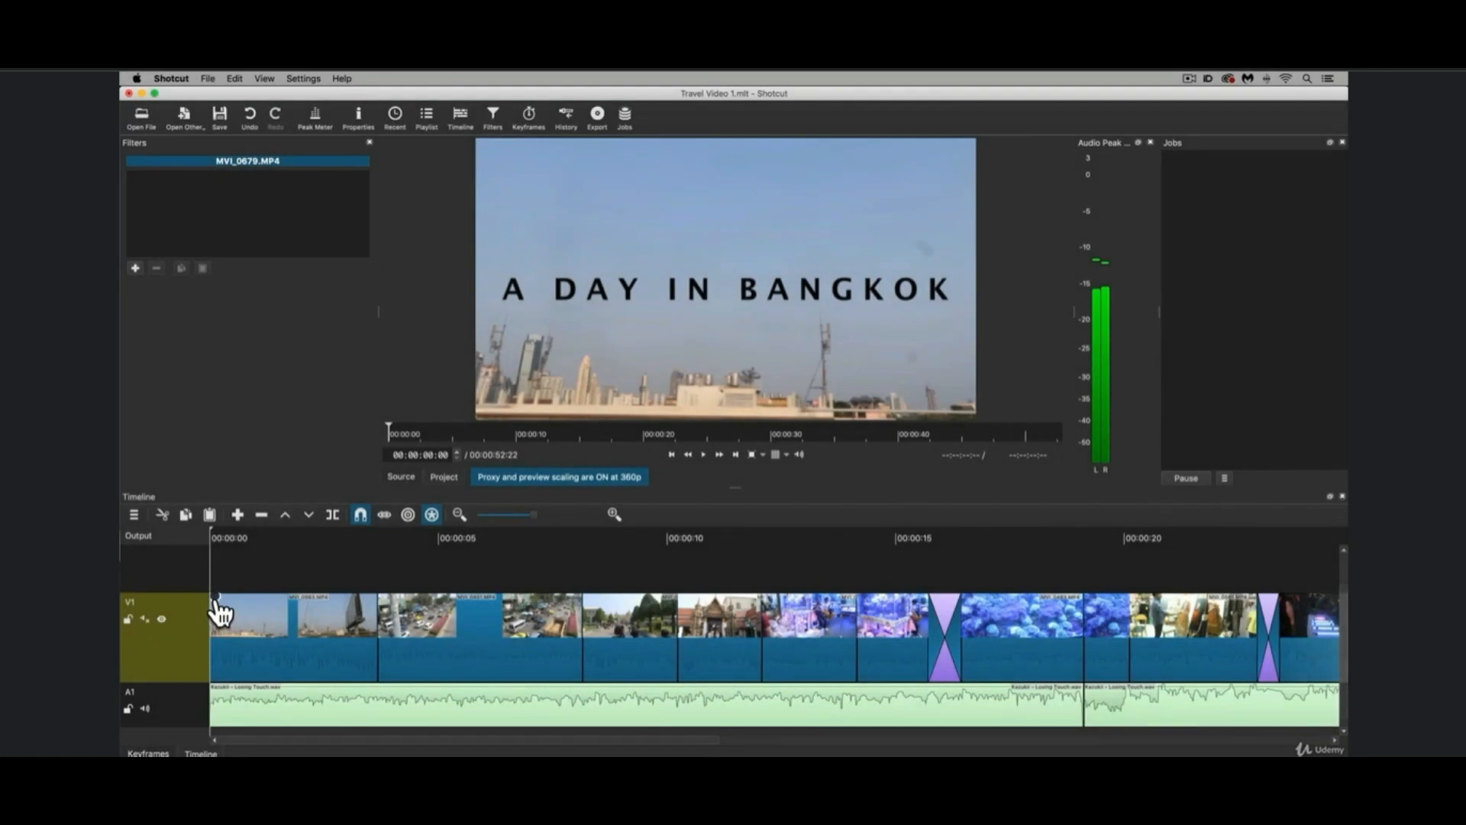
# Give the opening clip on V1 a fade-in of 00:00:03:02 and play it back.
pyautogui.moveTo(216, 601); pyautogui.dragTo(284, 608)
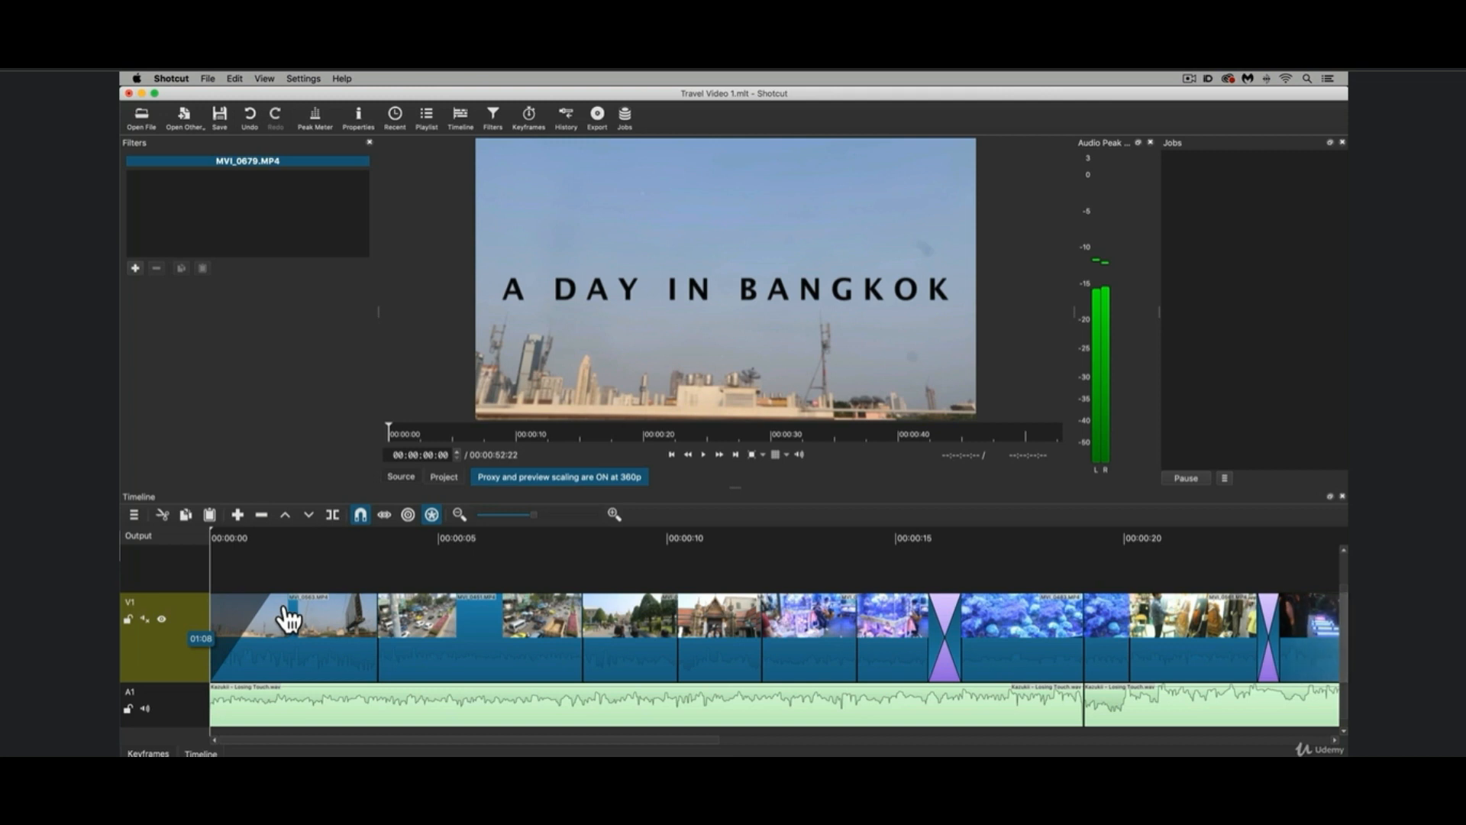
pyautogui.moveTo(288, 619); pyautogui.dragTo(370, 617)
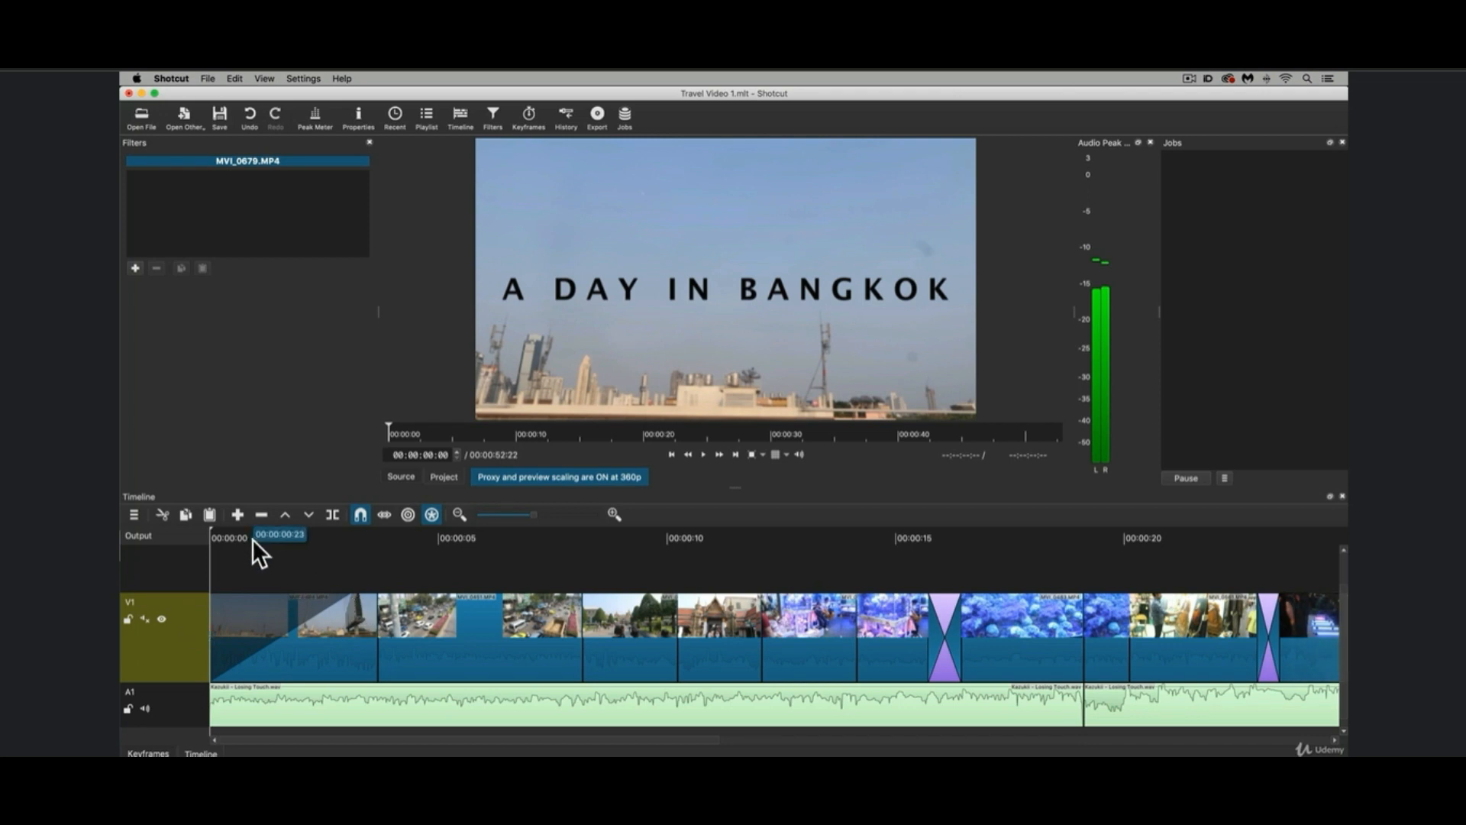
pyautogui.press('space')
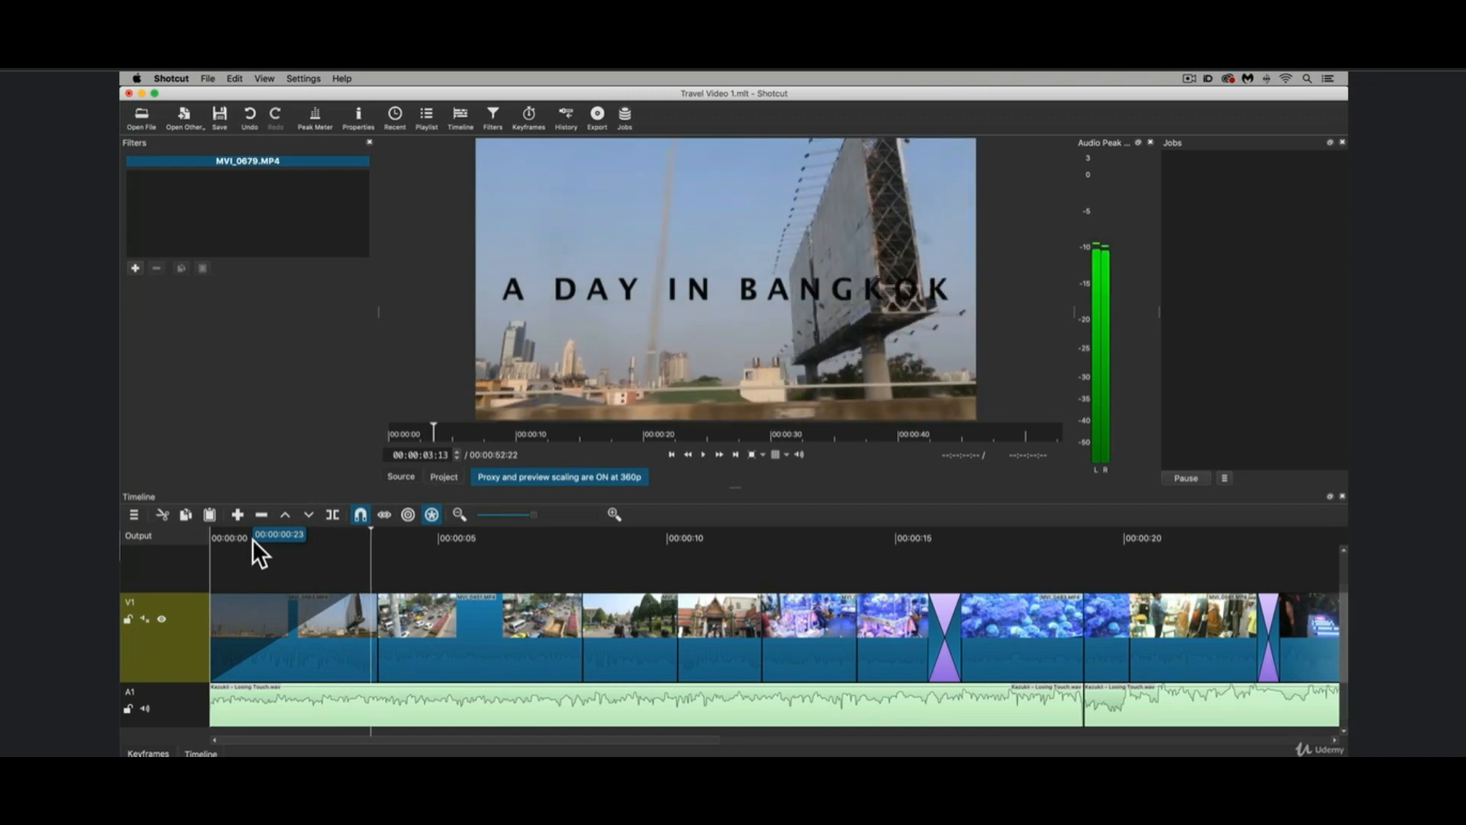
# Mute track A1, unmute track V1, and play the opening clip from the start to hear its own audio fade.
pyautogui.click(145, 709)
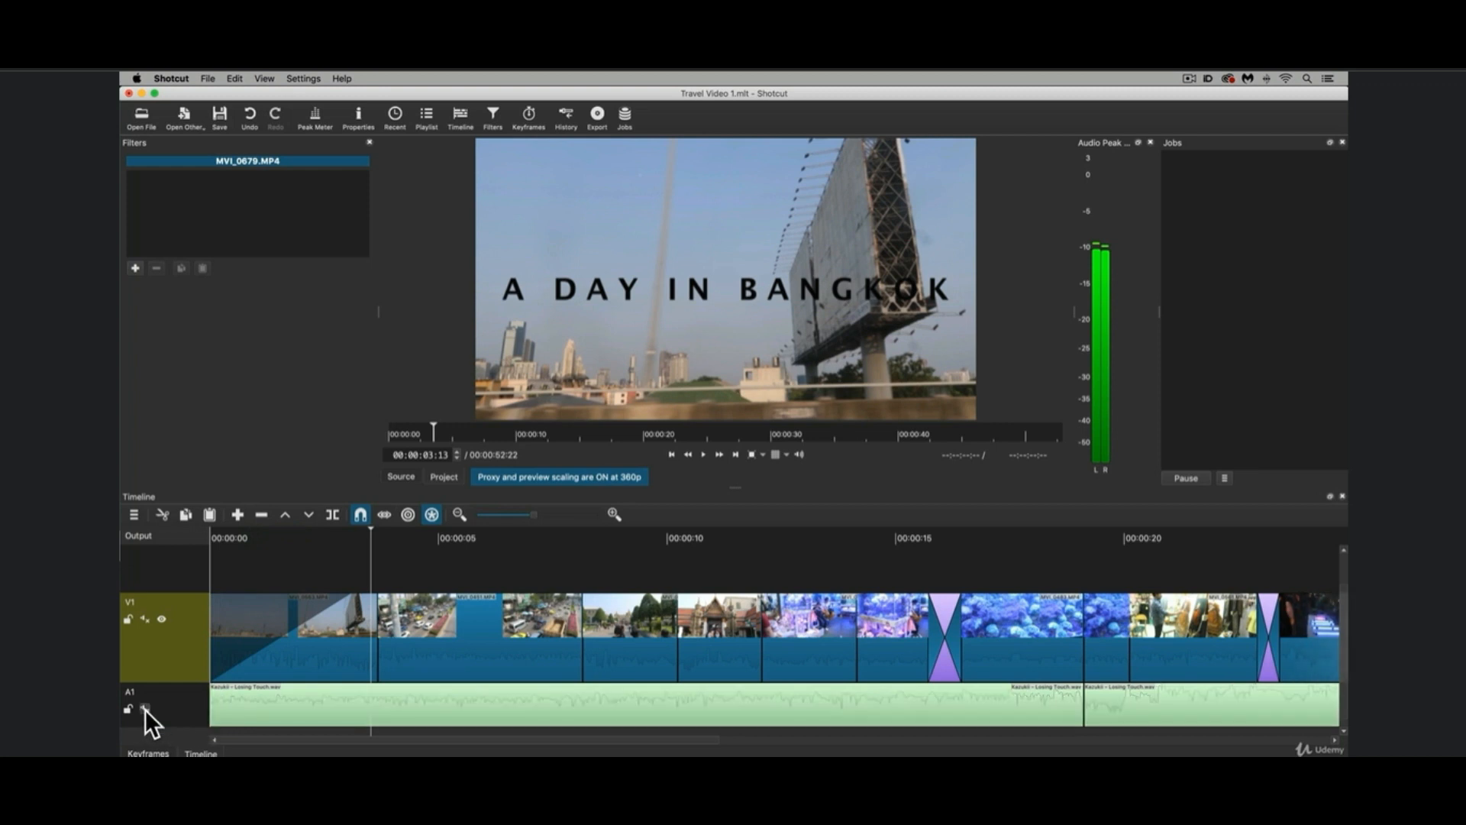
pyautogui.click(145, 619)
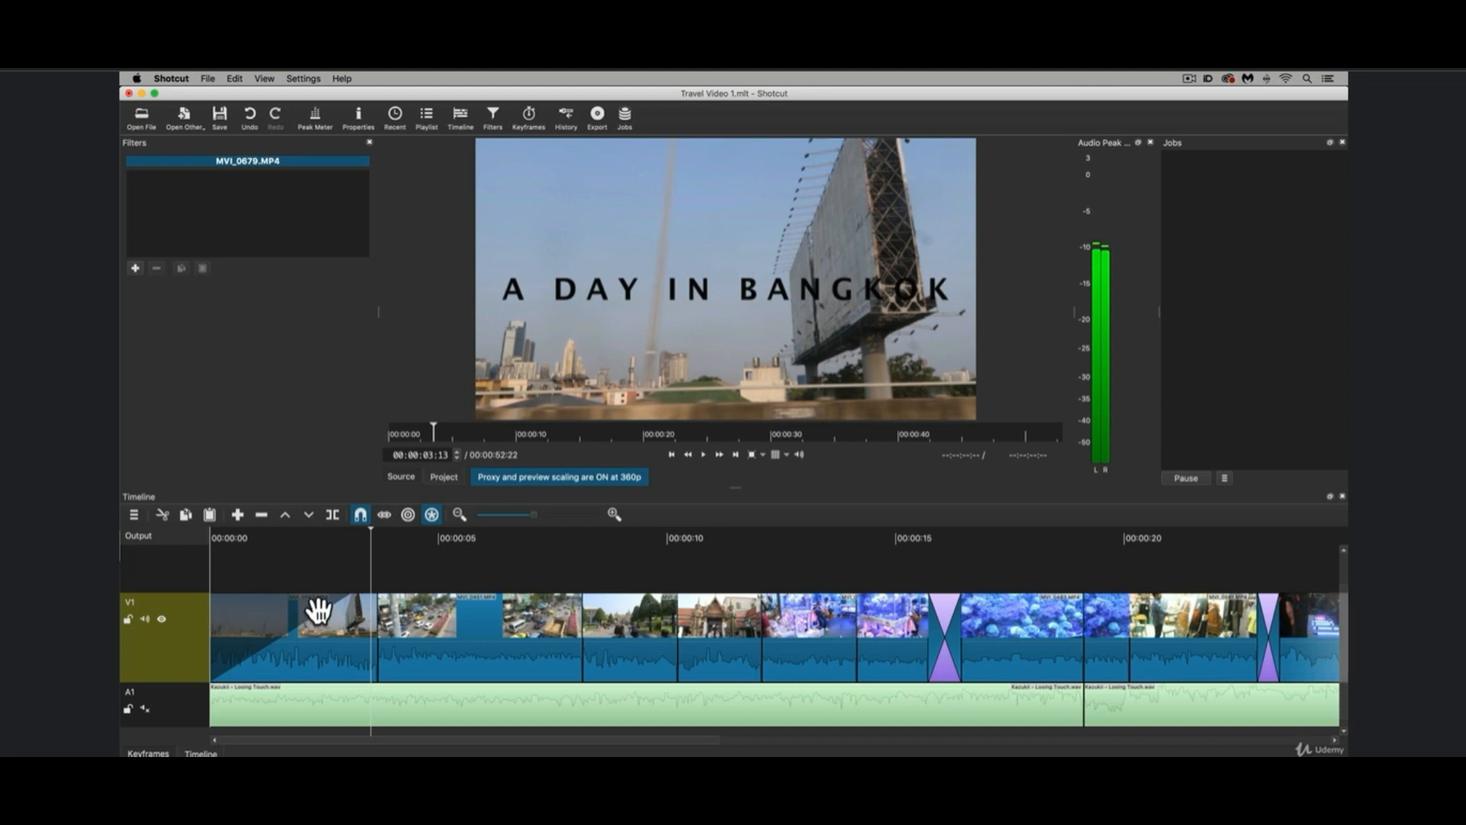
pyautogui.moveTo(218, 533); pyautogui.dragTo(205, 535)
pyautogui.press('space')
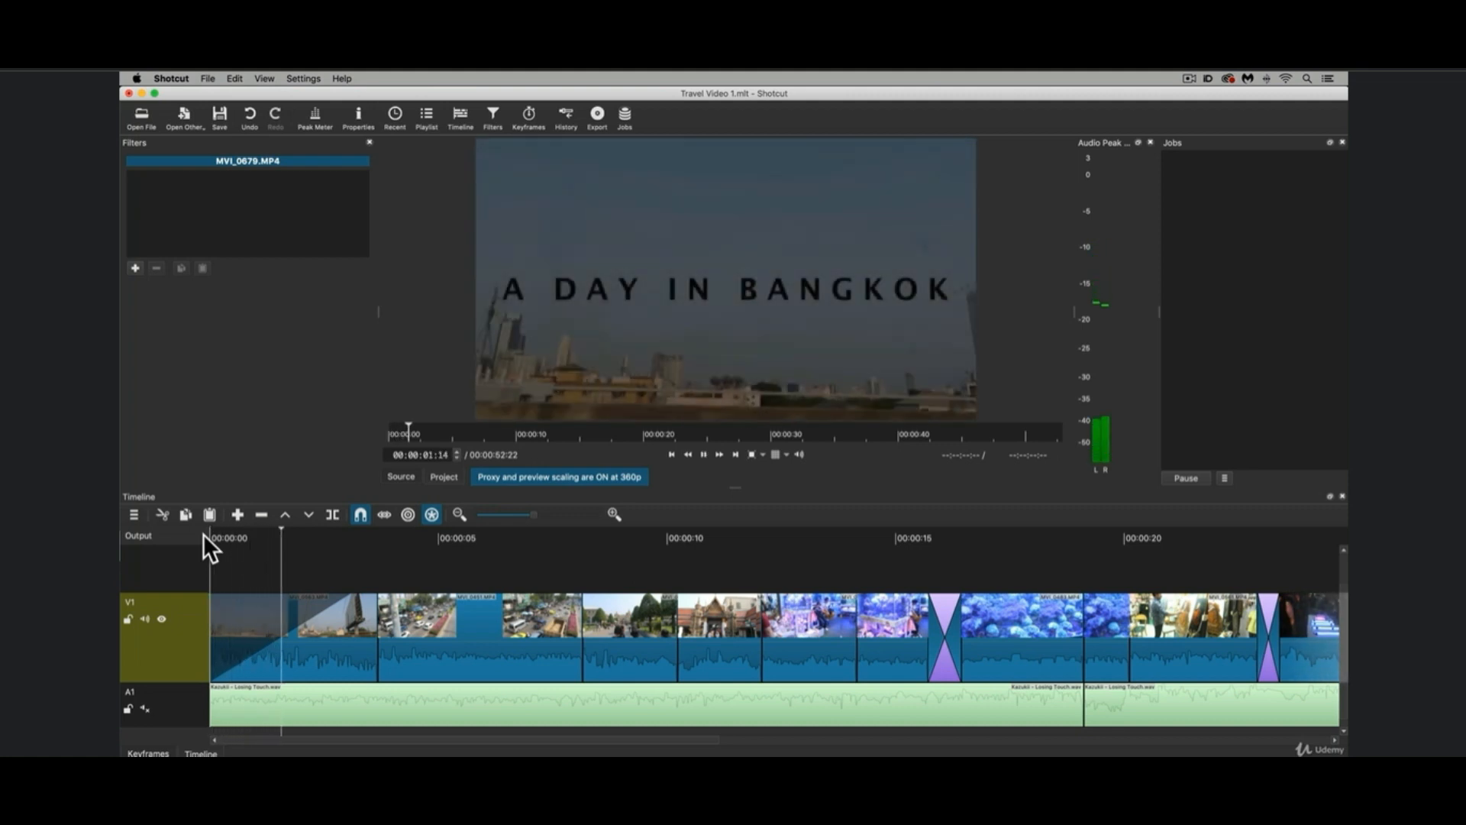
pyautogui.press('space')
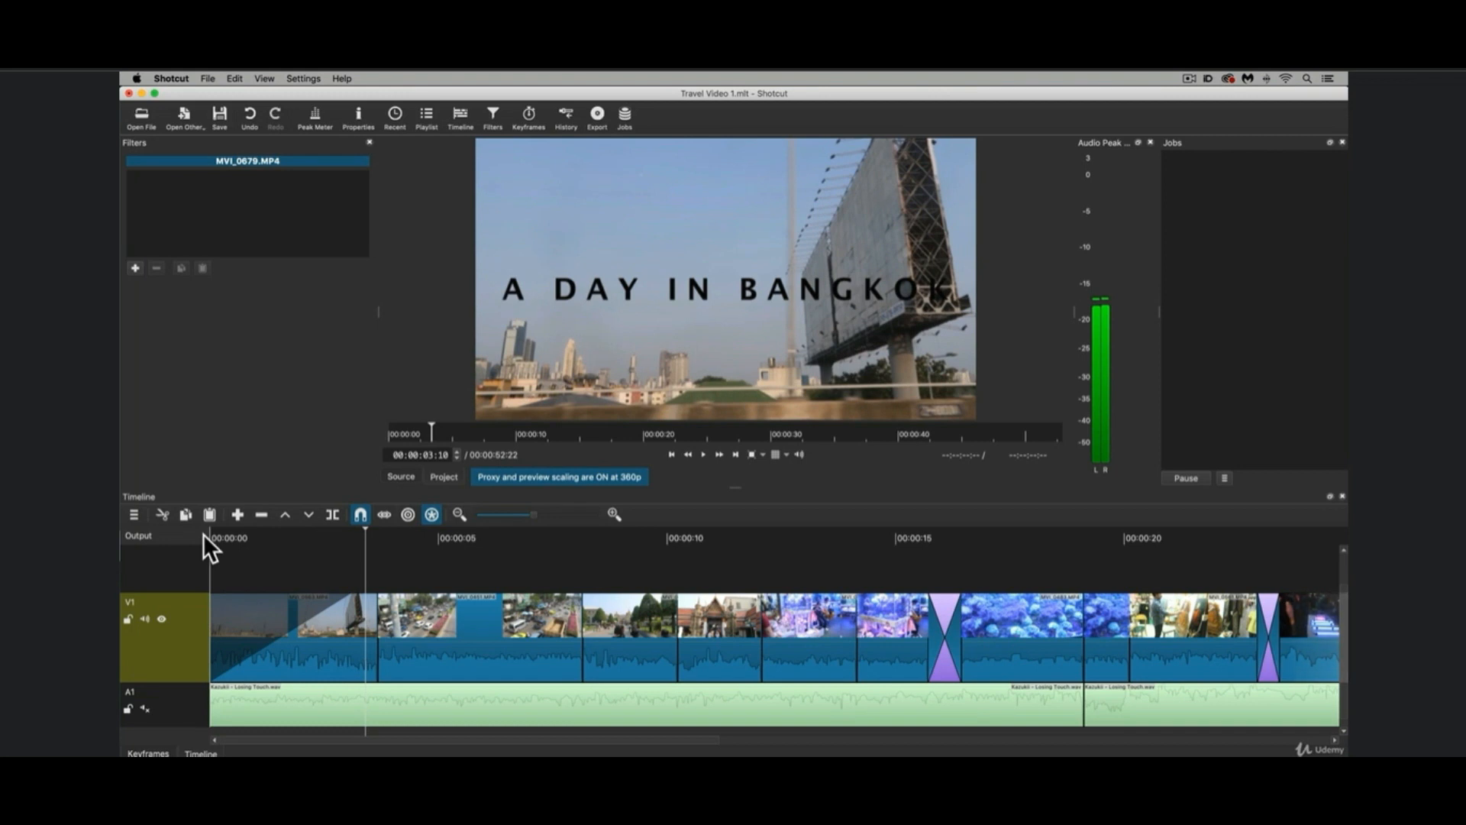
# Inspect the opening clip's filters by switching Text: Simple off and on and viewing the Fade In Video and Fade In Audio settings.
pyautogui.click(303, 655)
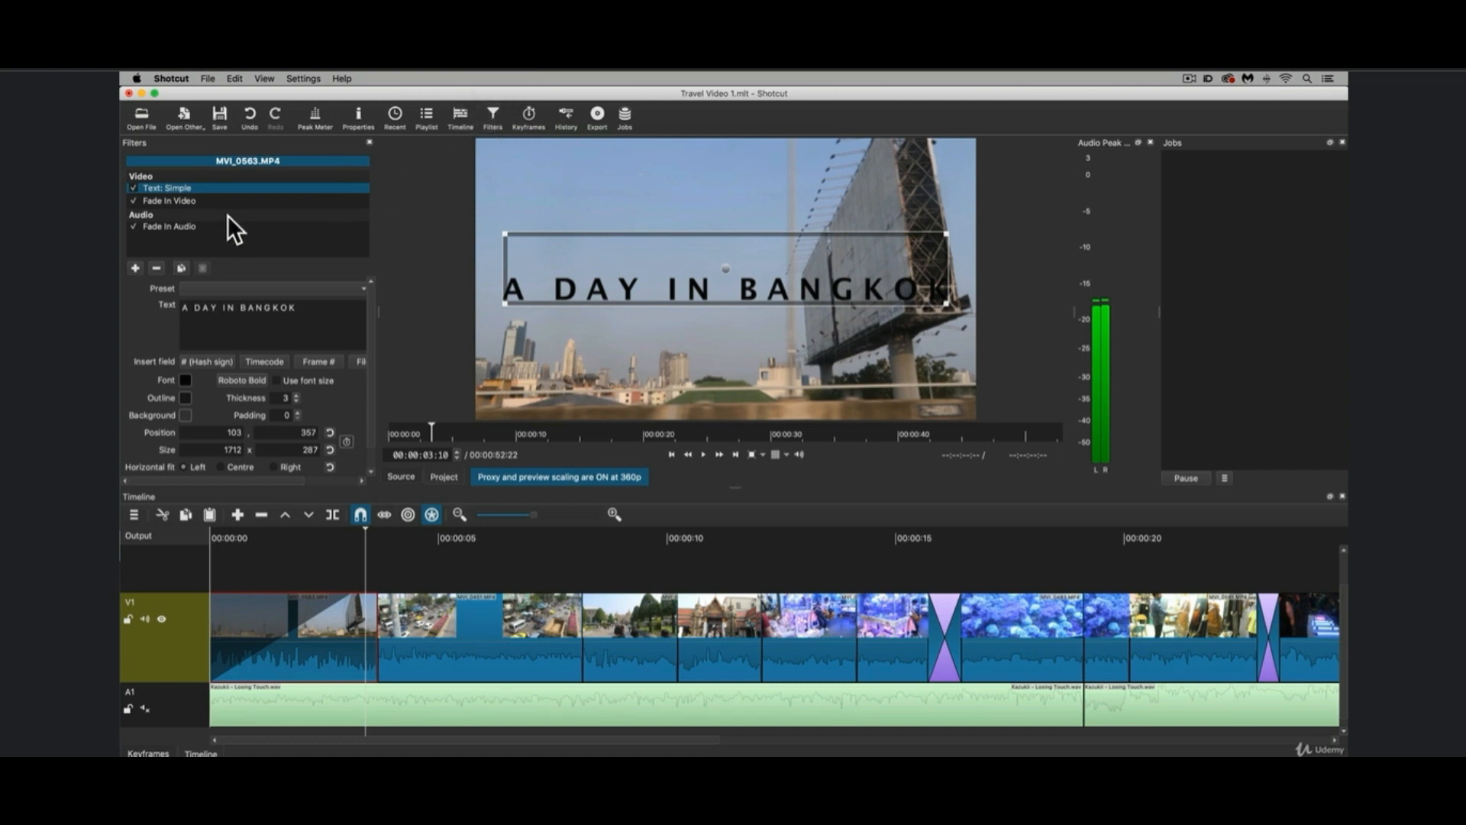
pyautogui.click(133, 187)
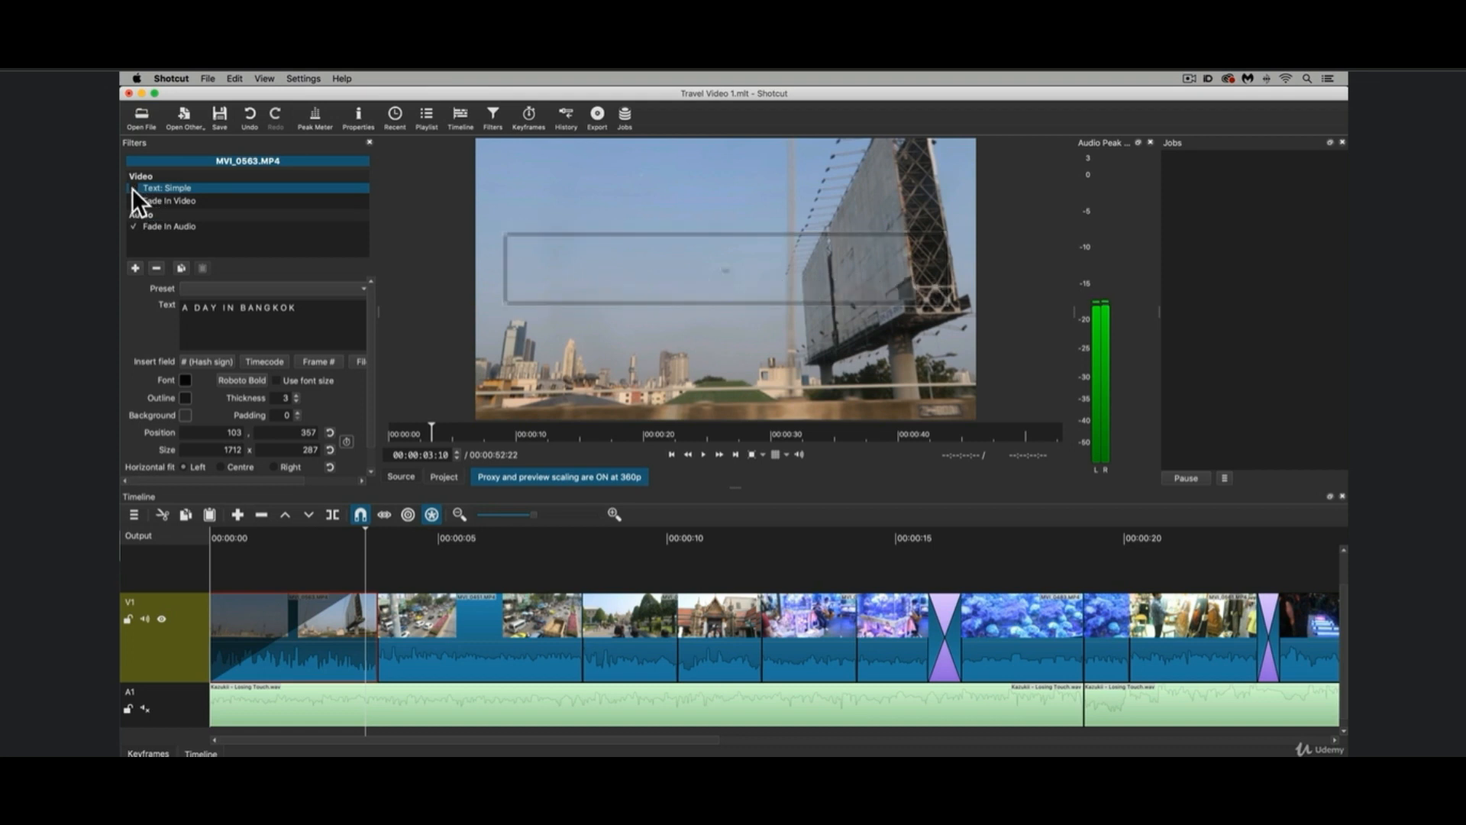
pyautogui.click(133, 188)
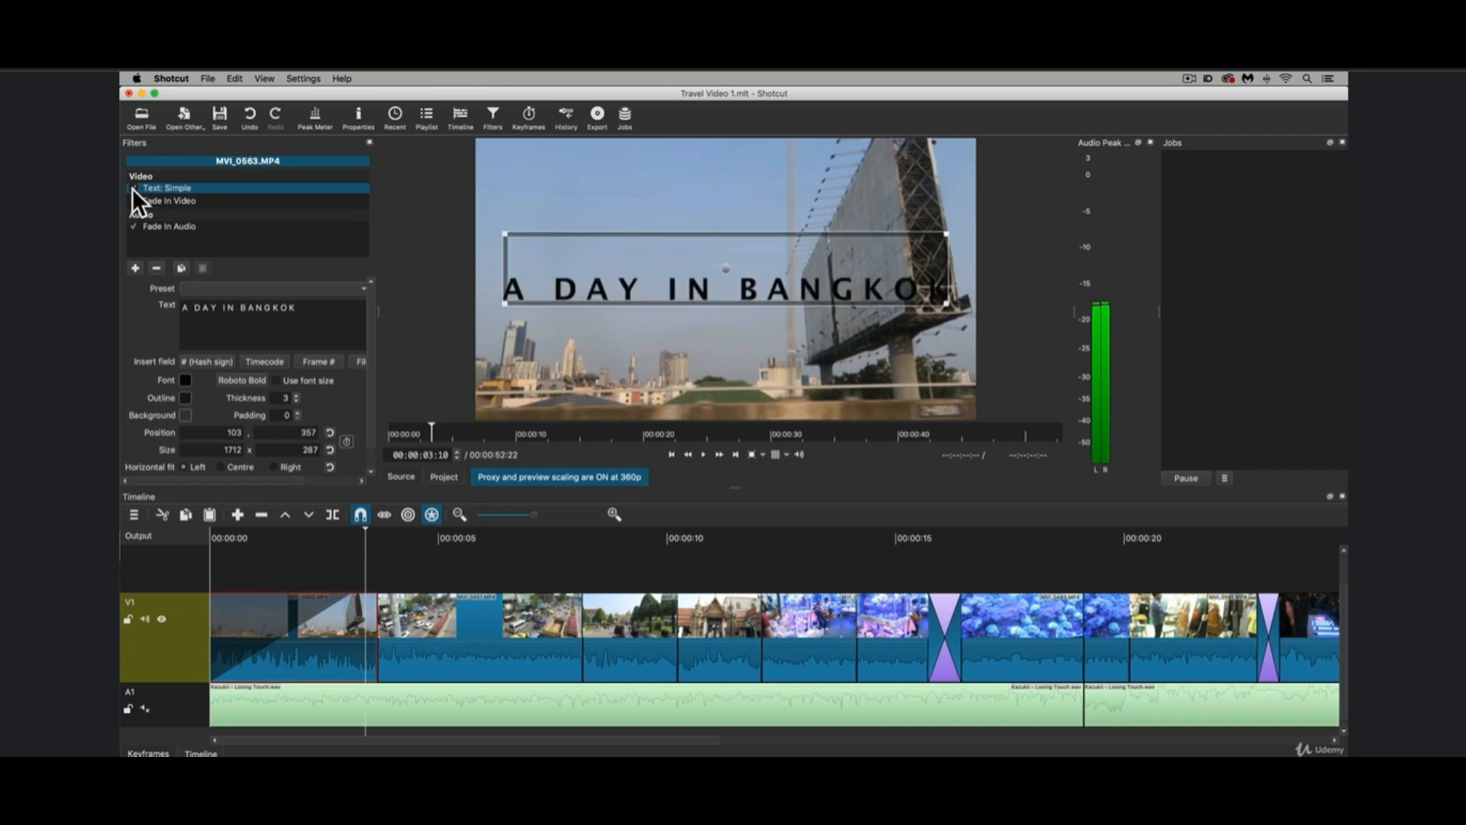
pyautogui.click(190, 201)
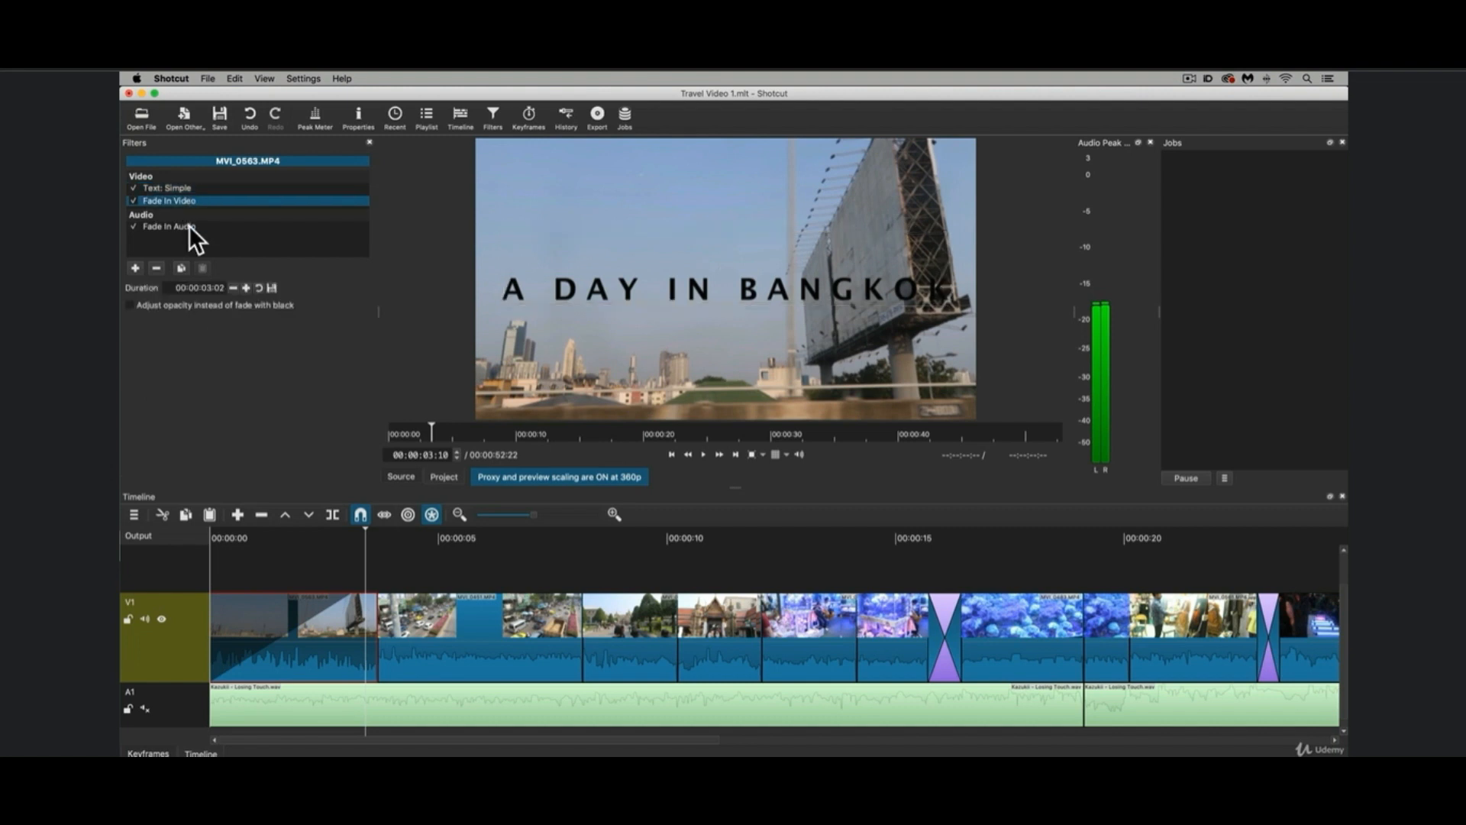
pyautogui.click(189, 226)
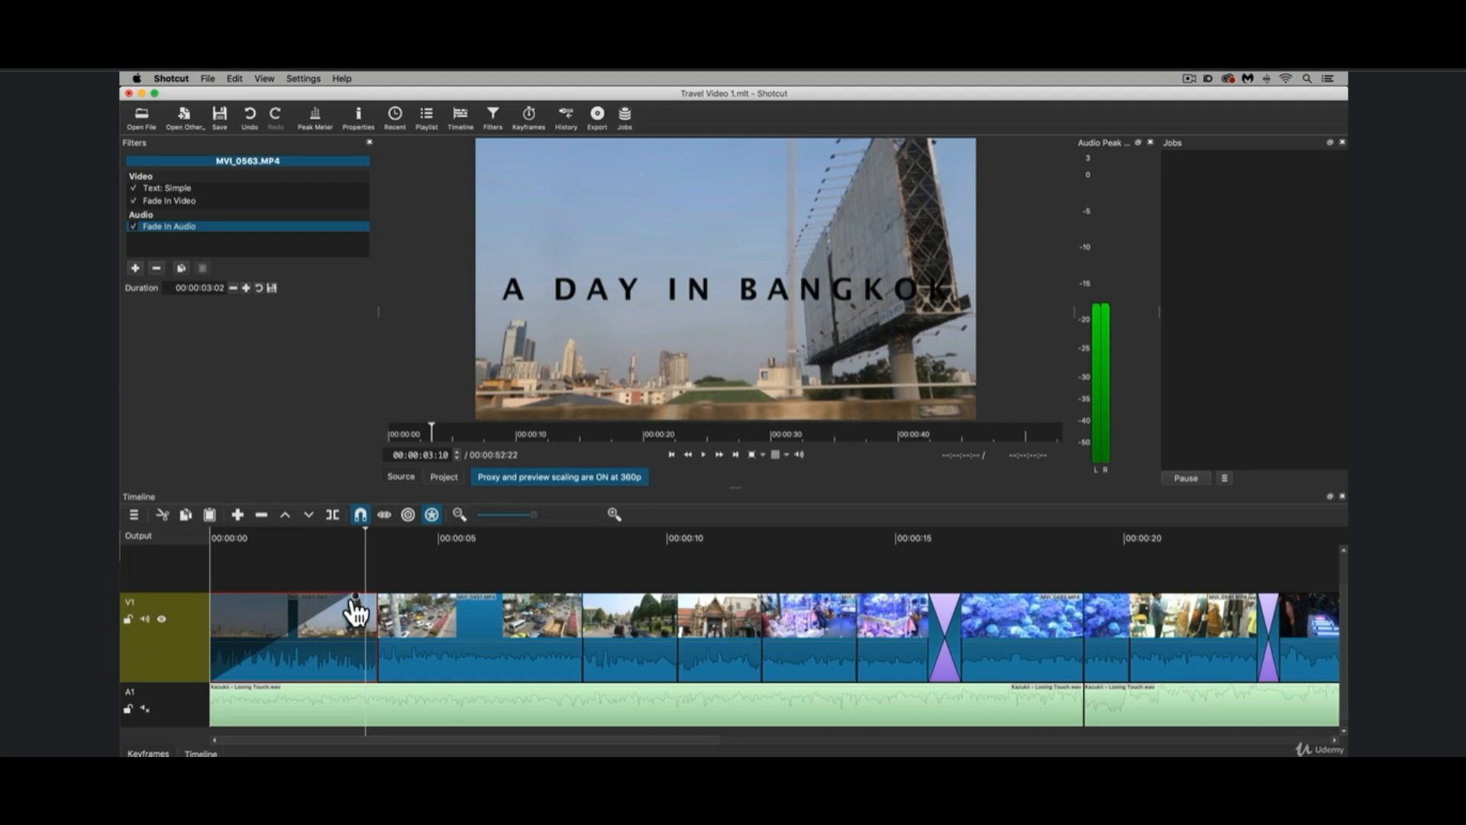
# Remove the opening clip's fade-in and create a shorter one of 00:00:02:02.
pyautogui.moveTo(347, 585); pyautogui.dragTo(200, 597)
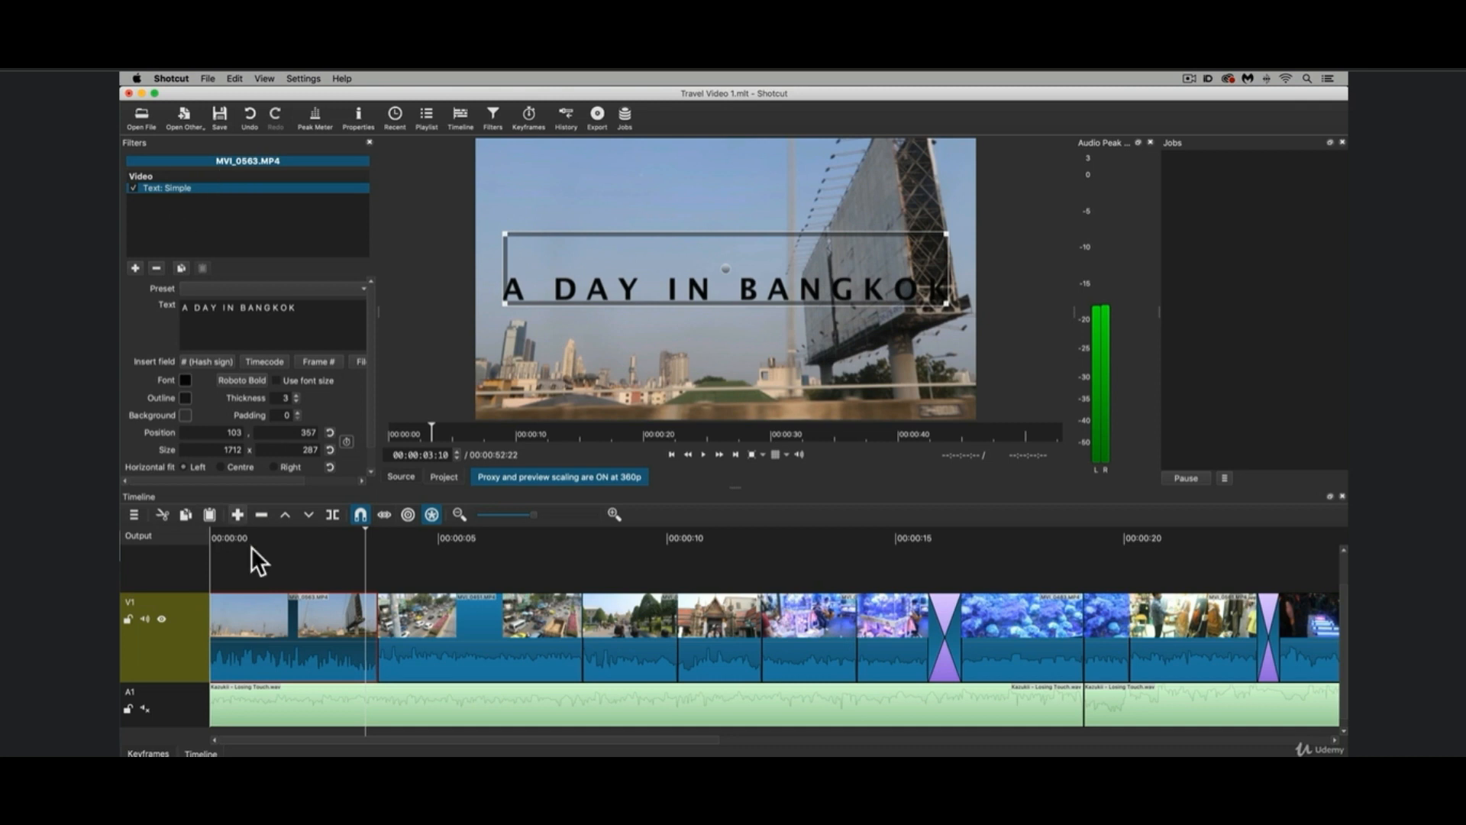
pyautogui.moveTo(213, 597); pyautogui.dragTo(313, 603)
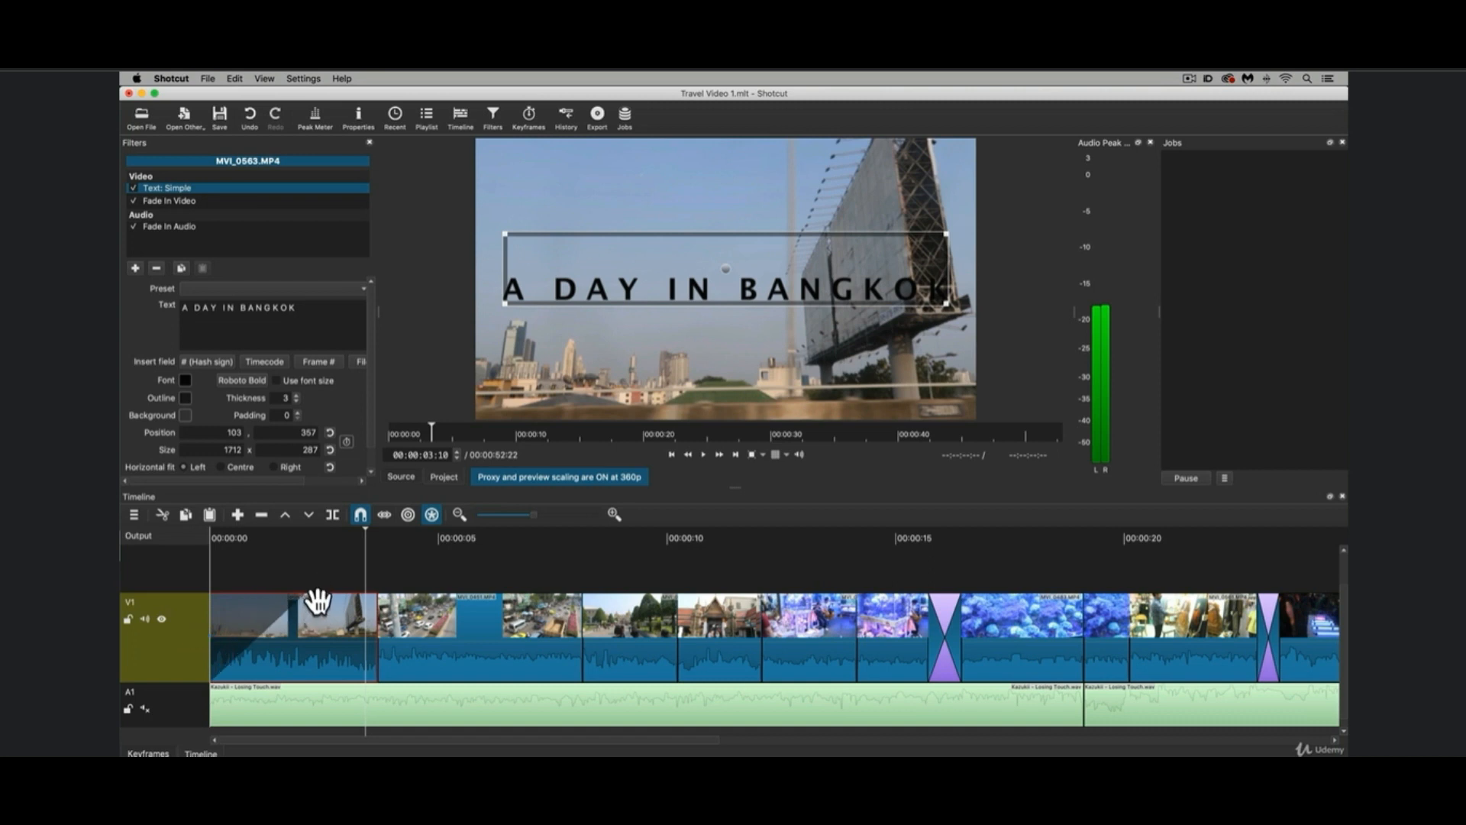
# Disable the opening clip's Fade In Audio filter and play the clip from the start.
pyautogui.click(183, 226)
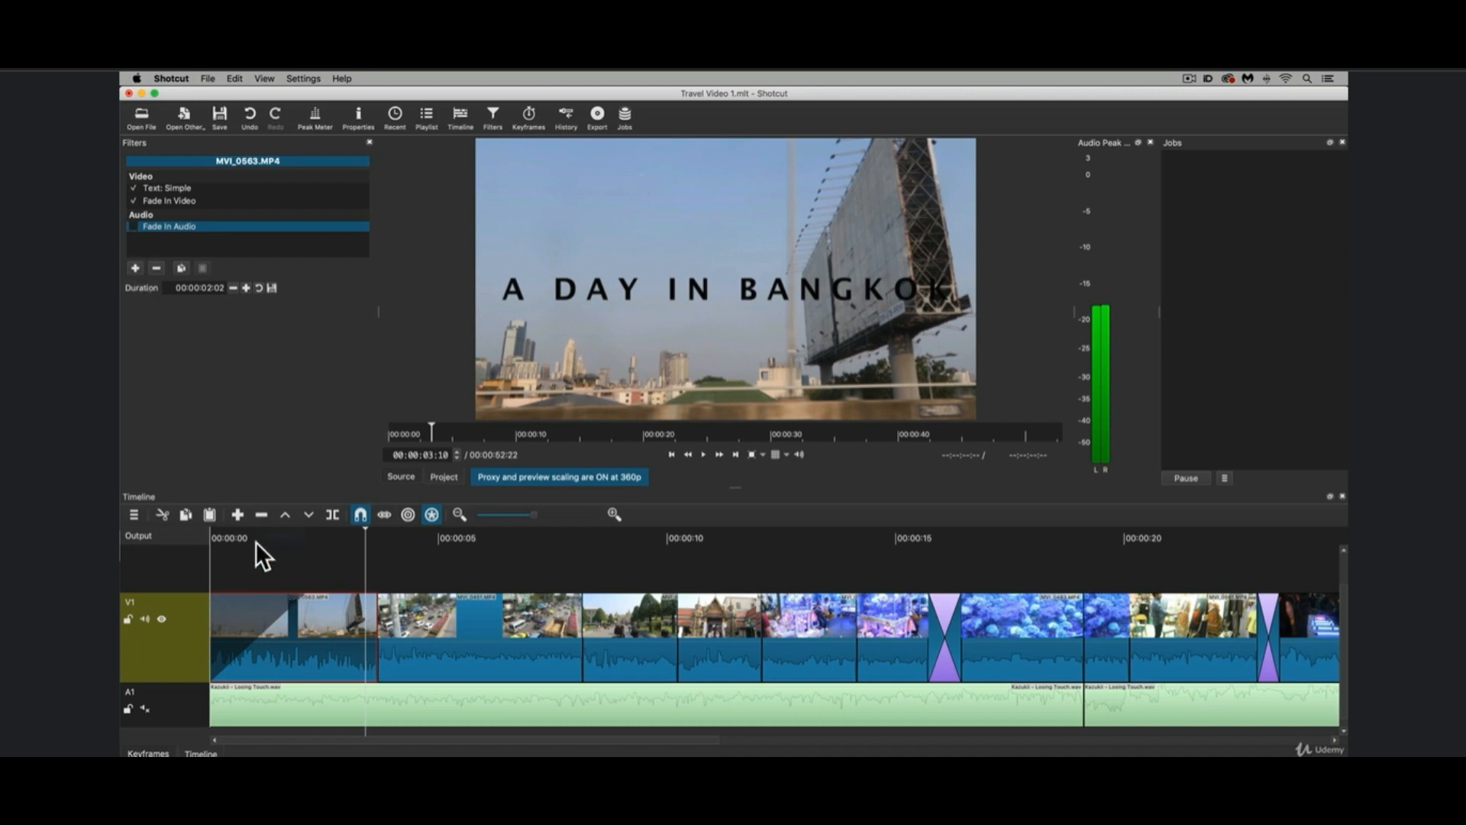
pyautogui.moveTo(225, 532); pyautogui.dragTo(202, 535)
pyautogui.press('space')
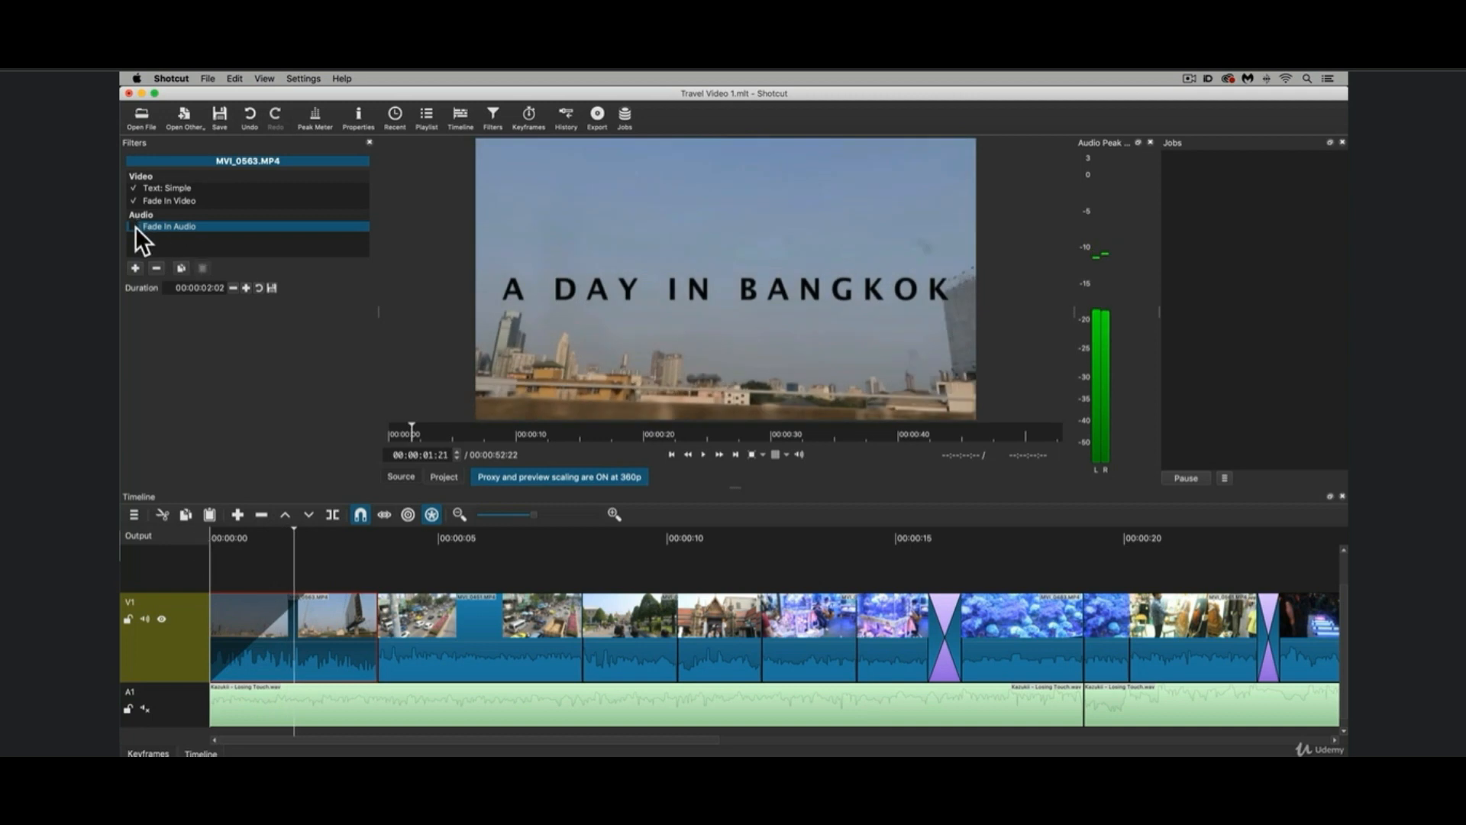
# Restore Fade In Audio, play the opening clip with Fade In Video disabled, and re-enable Fade In Video.
pyautogui.click(134, 200)
pyautogui.moveTo(272, 542); pyautogui.dragTo(185, 532)
pyautogui.press('space')
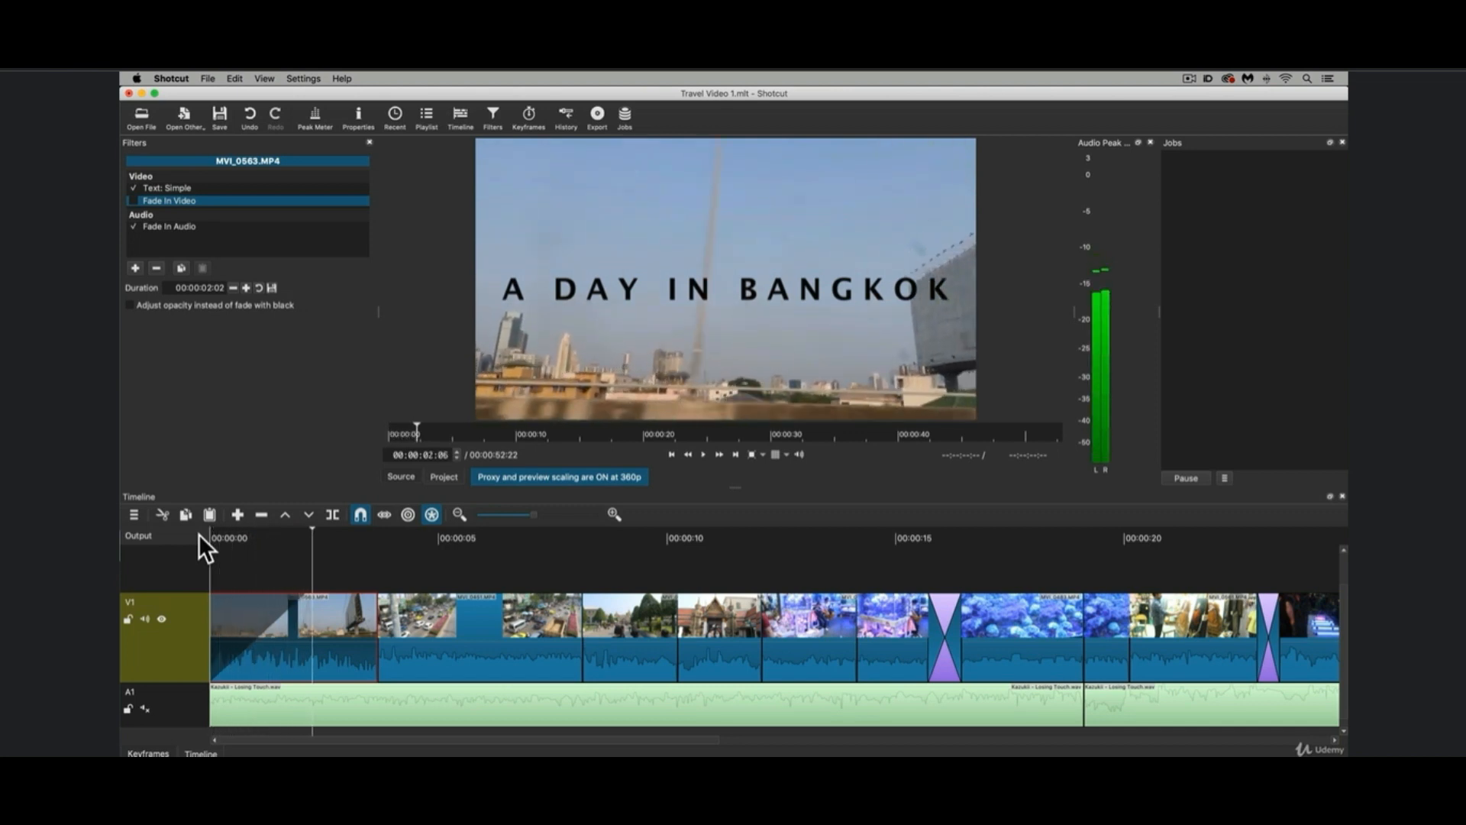
pyautogui.click(131, 200)
# Mute the V1 video track and unmute the A1 music track.
pyautogui.click(147, 620)
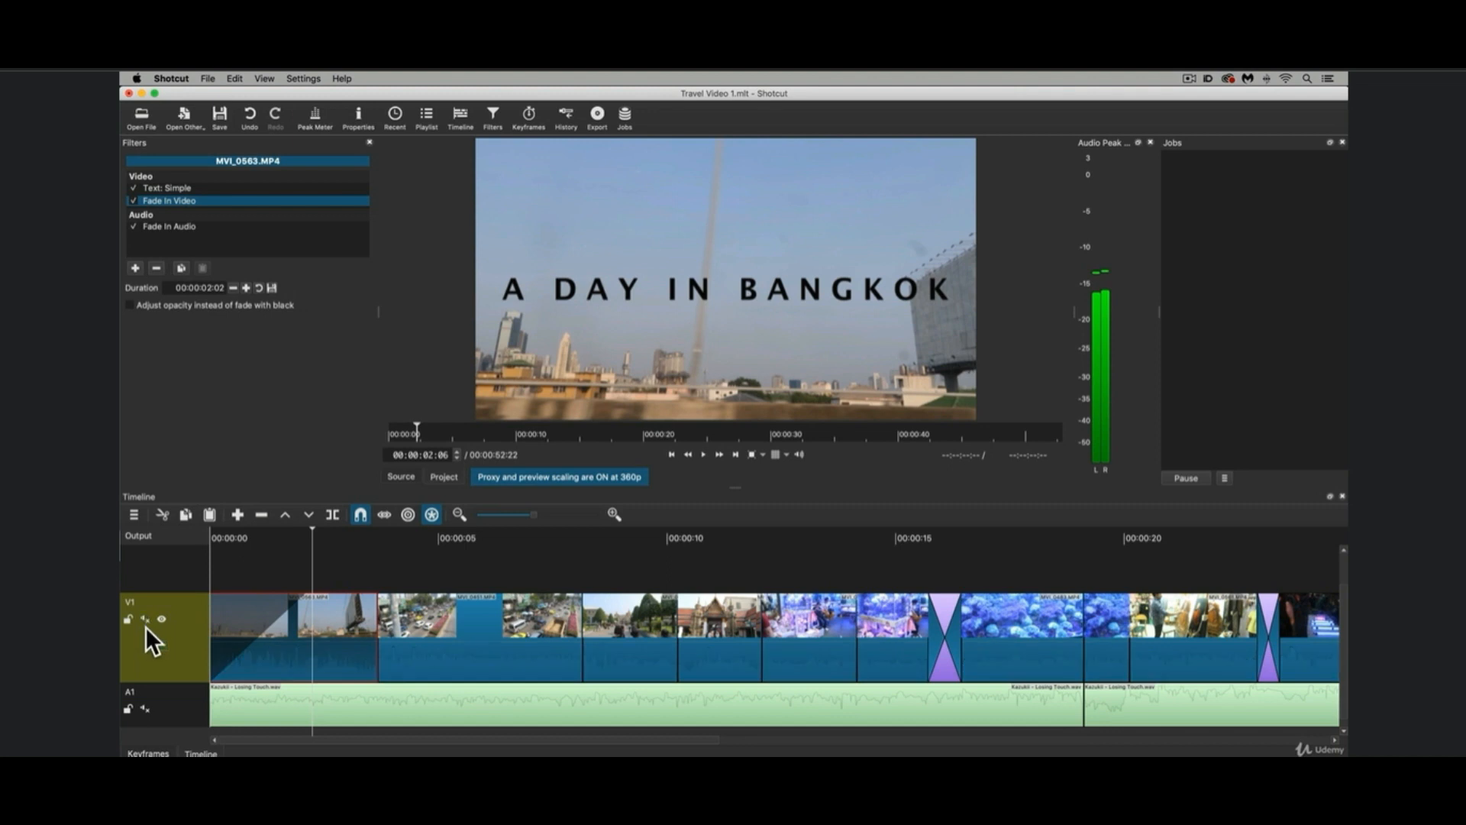
pyautogui.click(145, 708)
pyautogui.click(374, 568)
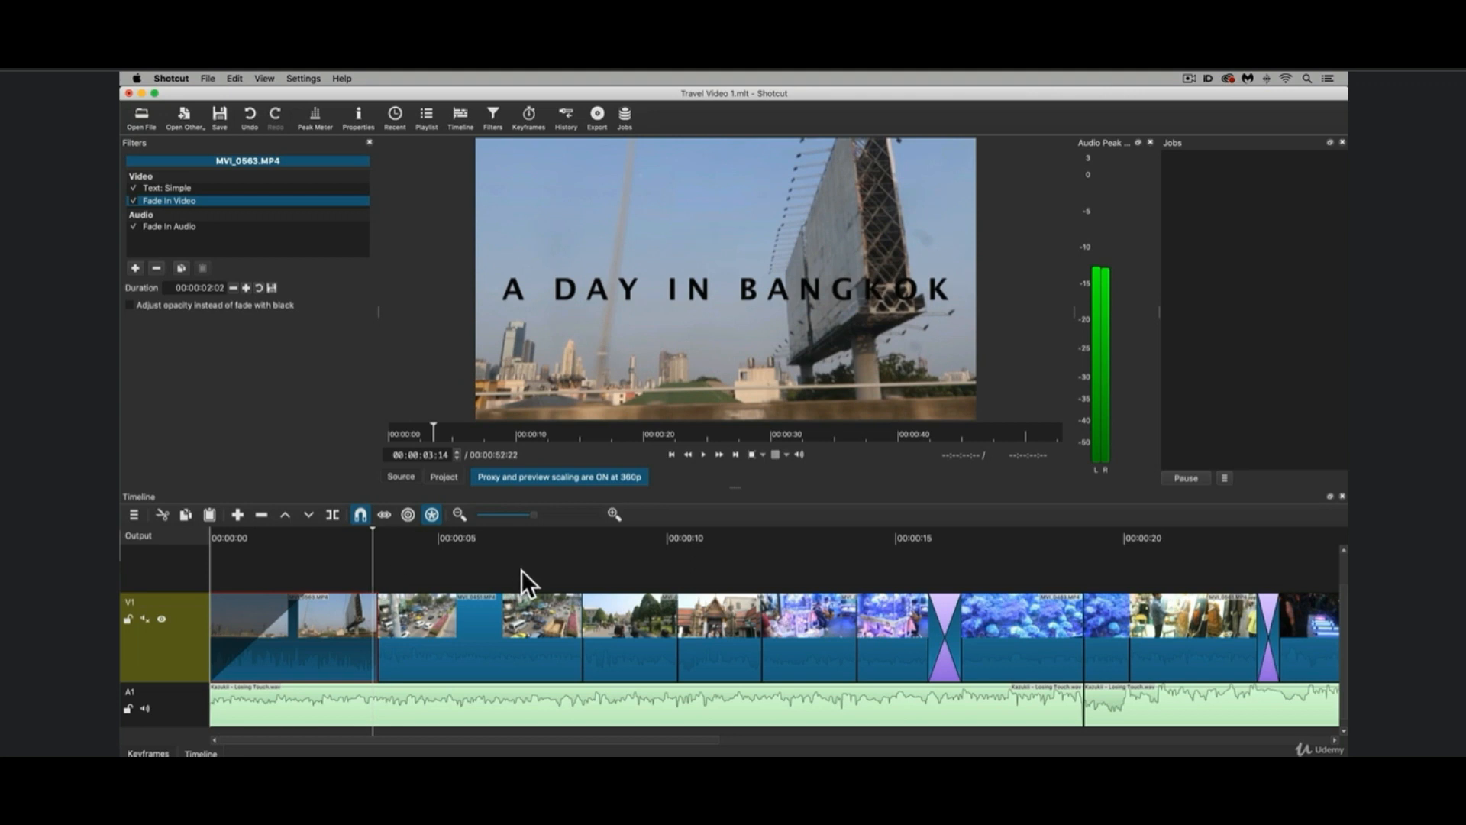
# Add a fade-out to the fountain clip before the closing title on V1 and play through the ending.
pyautogui.hscroll(10, 520, 569)
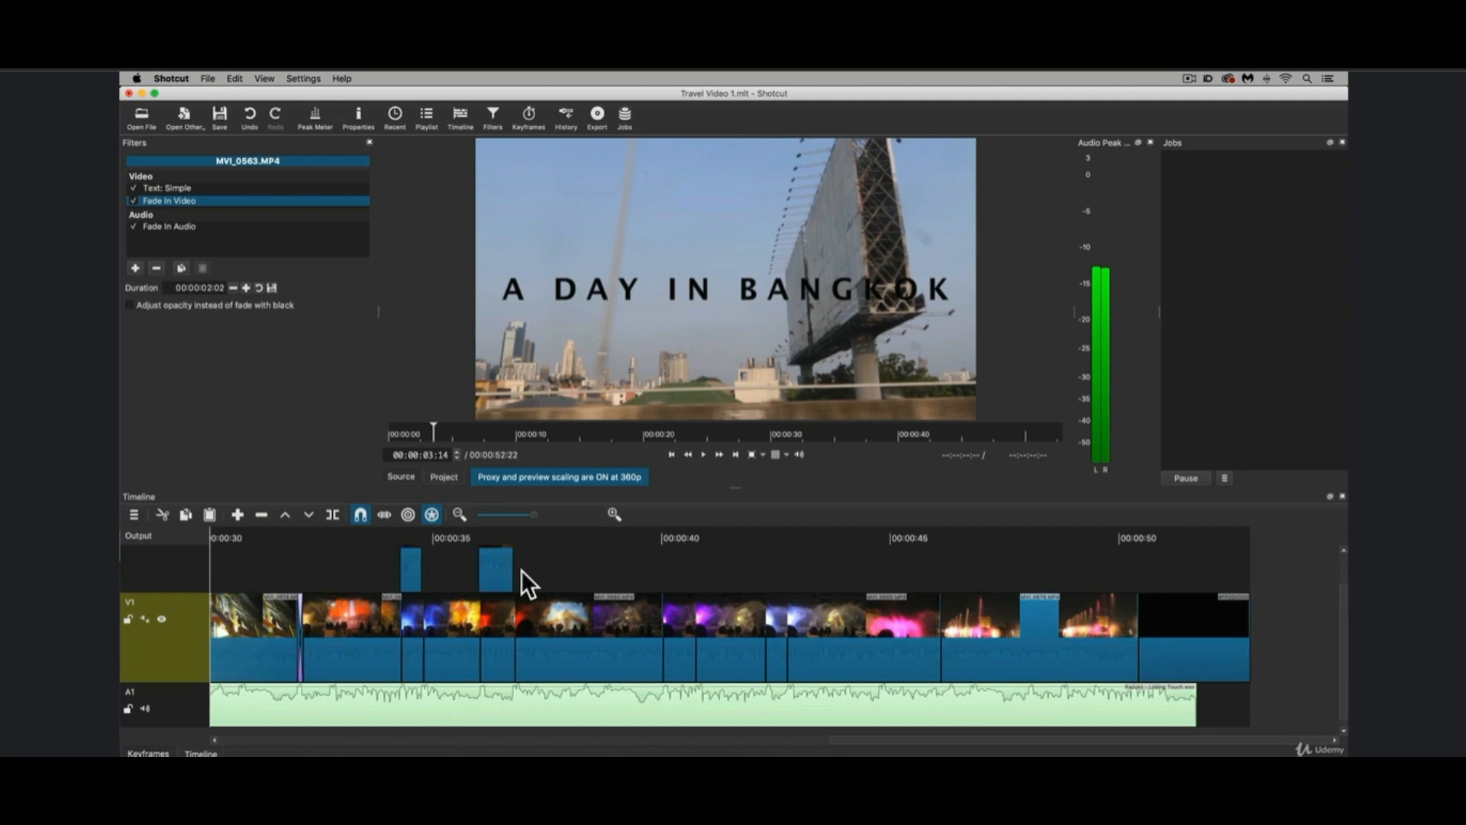
pyautogui.click(1088, 534)
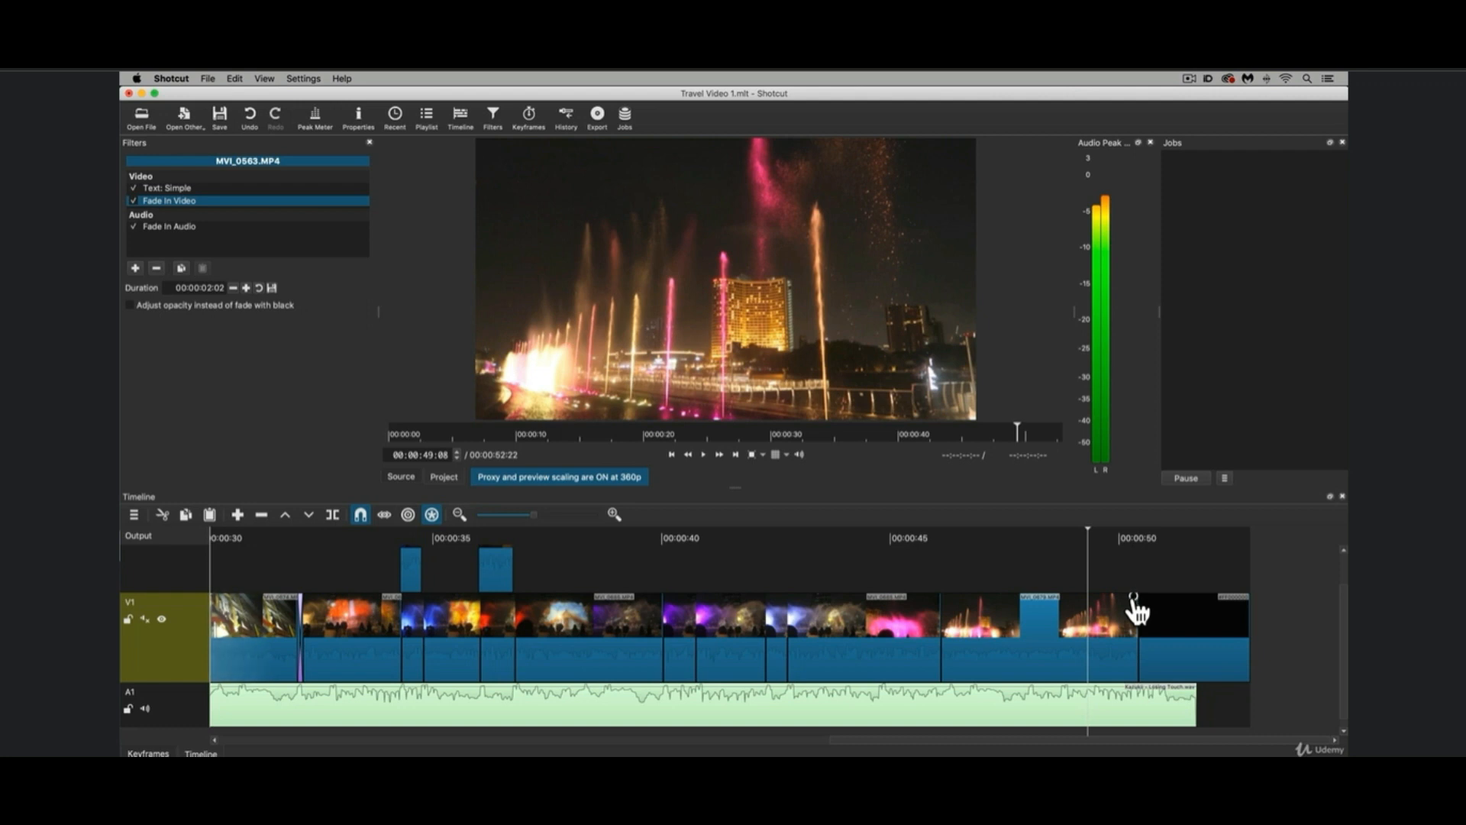
pyautogui.moveTo(1135, 602); pyautogui.dragTo(969, 615)
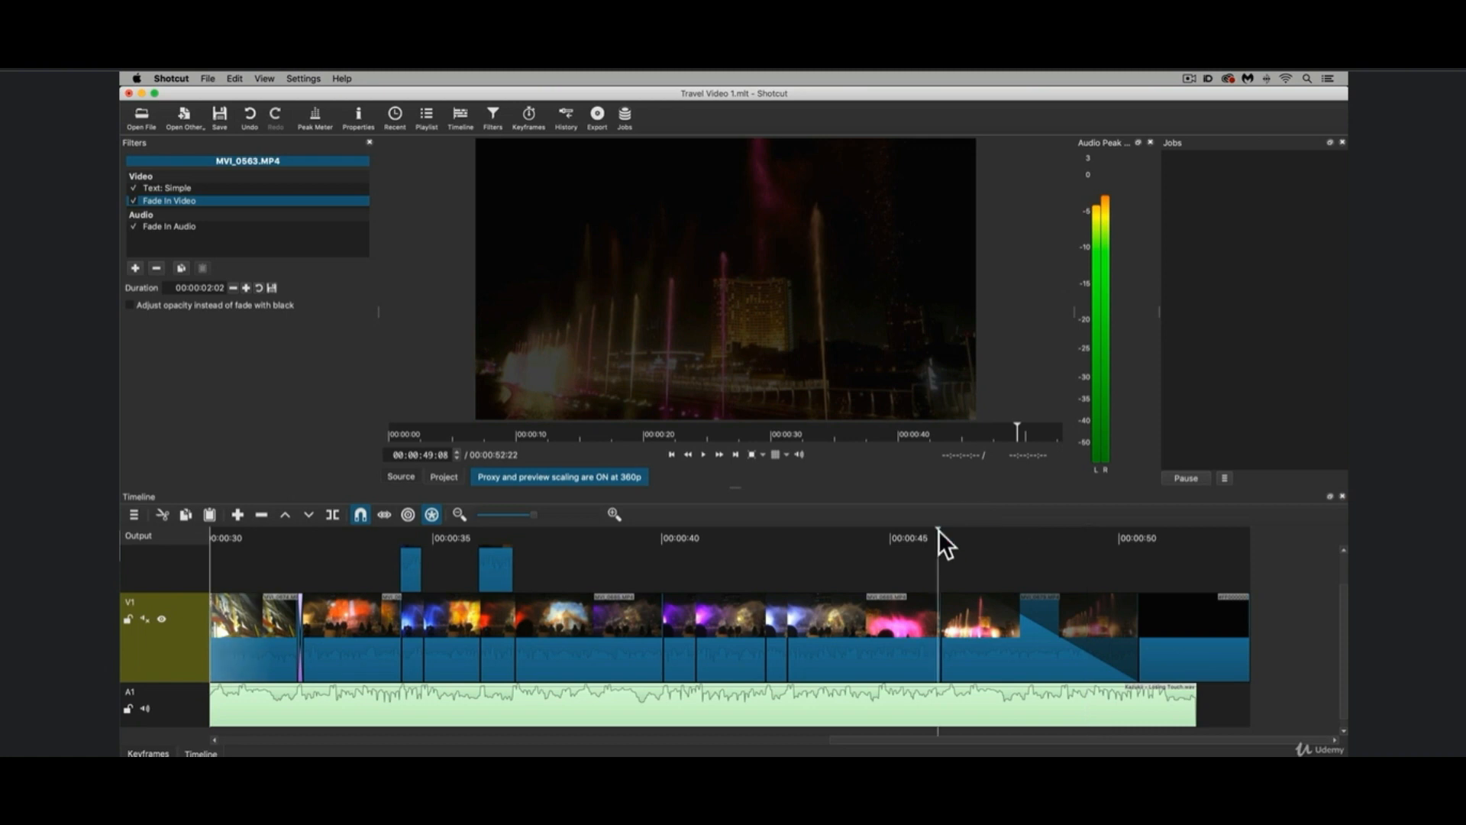
pyautogui.click(939, 533)
pyautogui.press('space')
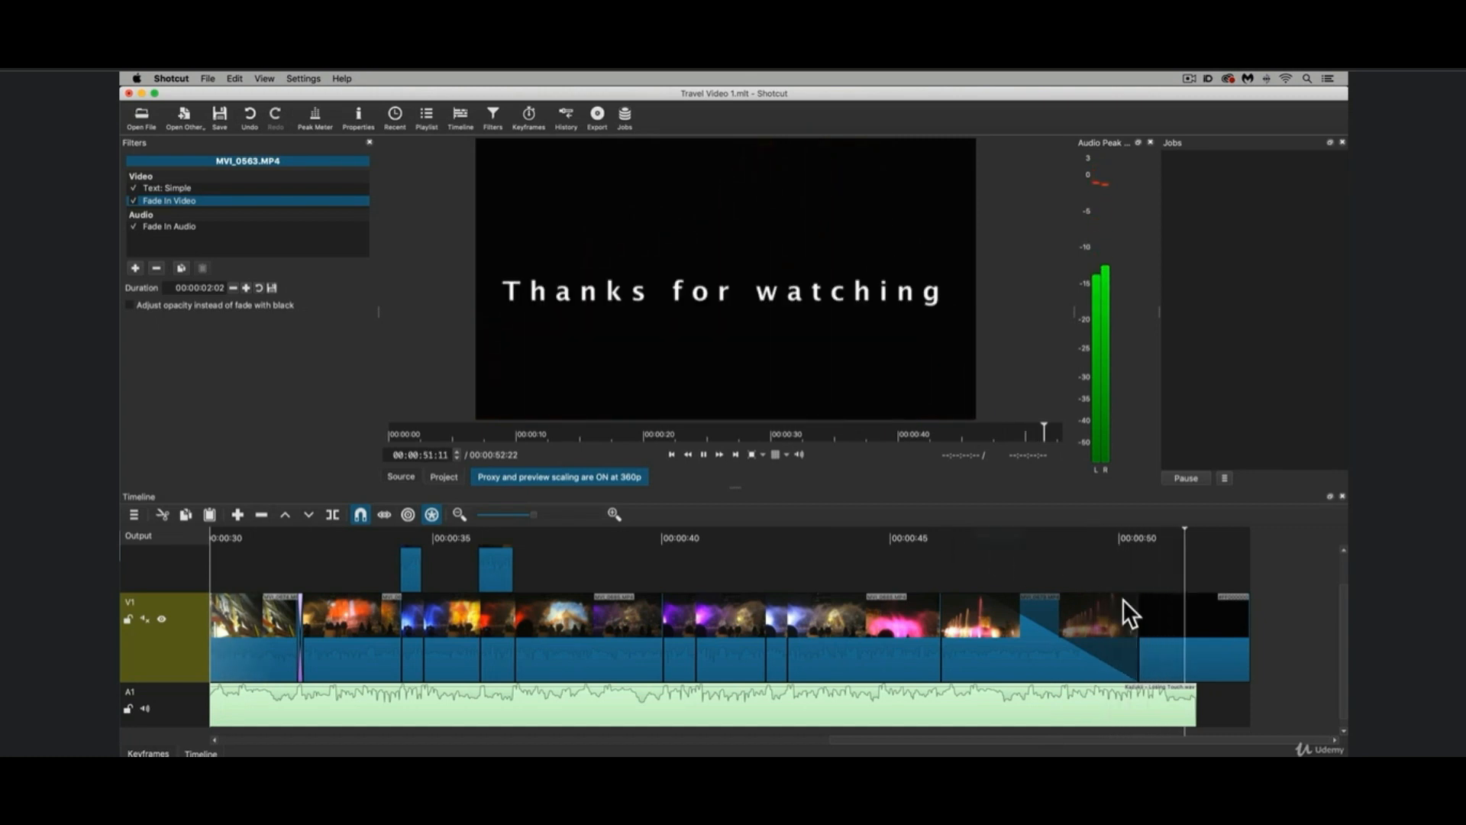
pyautogui.press('space')
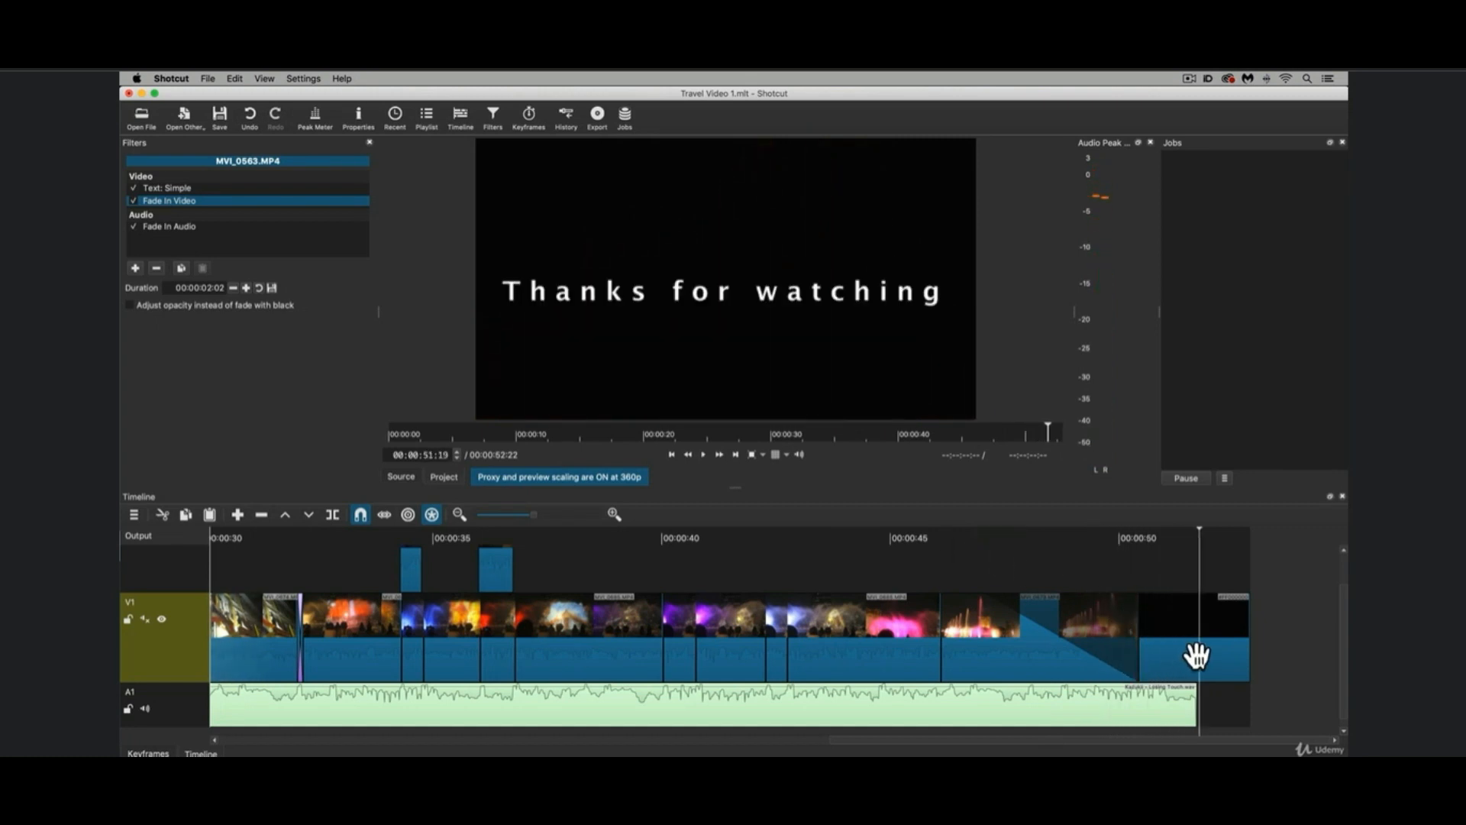
# Fade out the end of the last music clip on A1 over 00:00:04:22 and play the ending.
pyautogui.click(1167, 710)
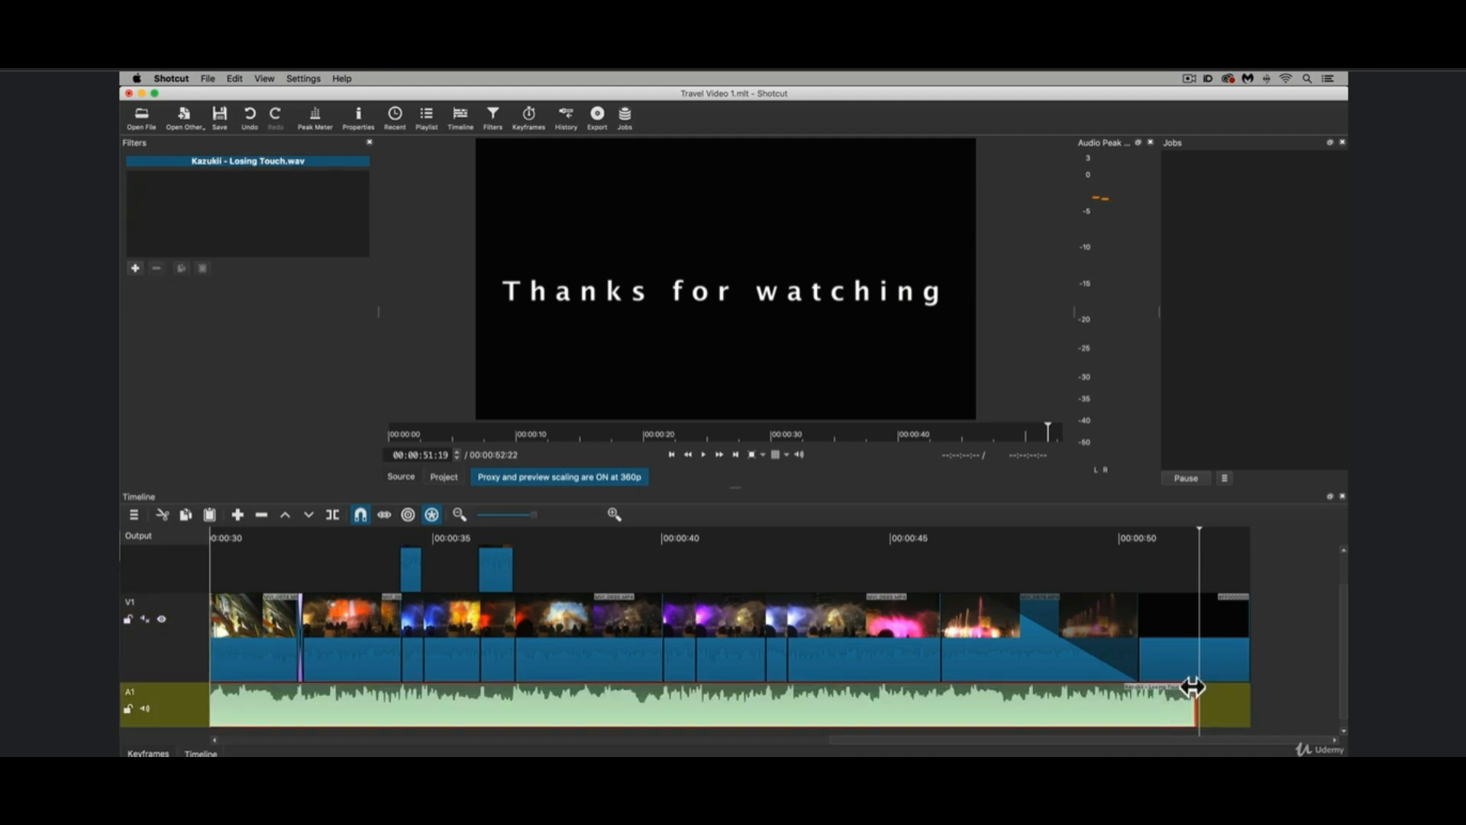
pyautogui.moveTo(1194, 689); pyautogui.dragTo(956, 697)
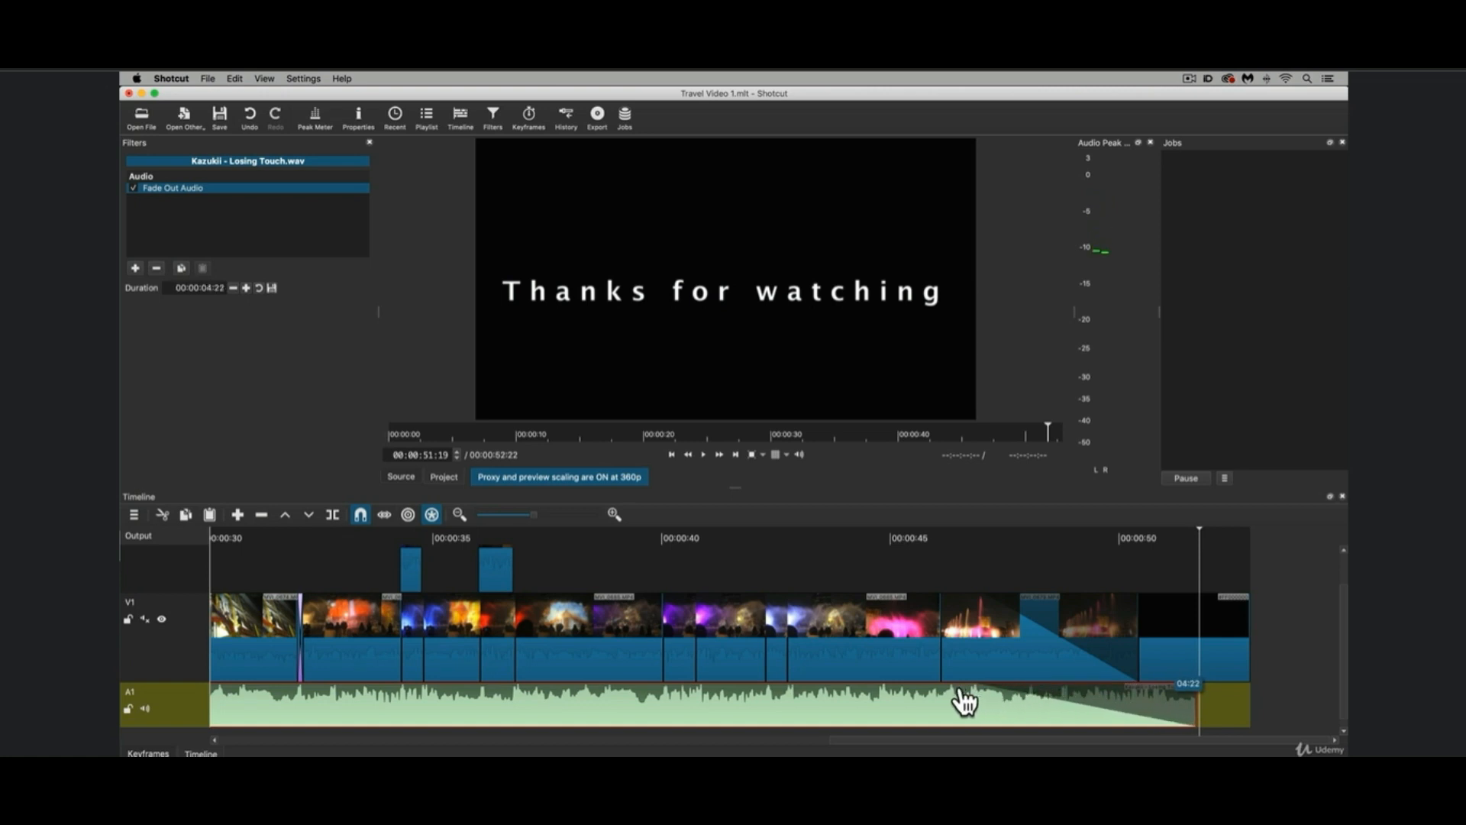
pyautogui.click(941, 530)
pyautogui.press('space')
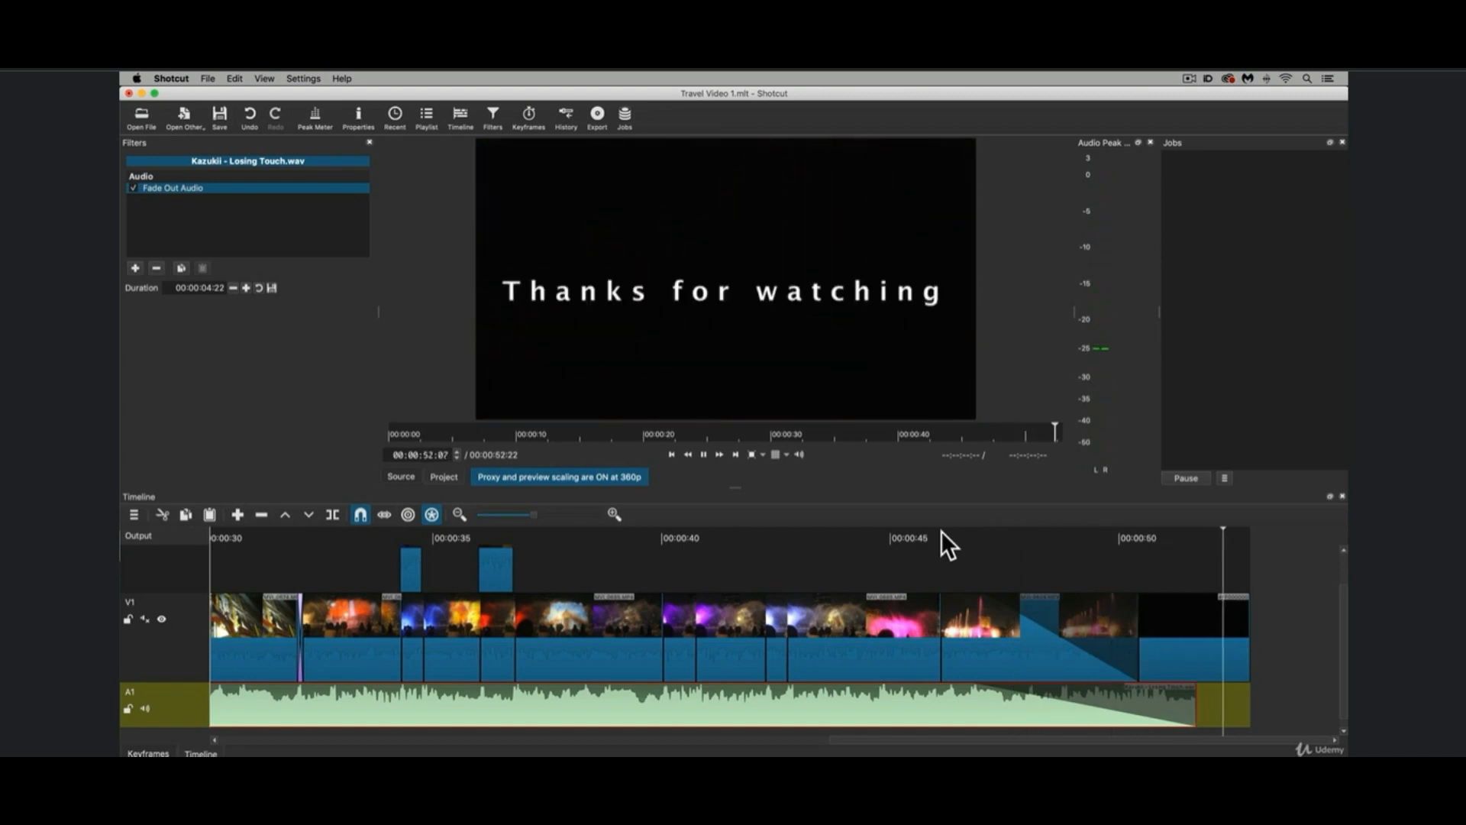
# Add a fade-in of about 02:12 to the start of the first music clip on A1.
pyautogui.hscroll(-15, 941, 531)
pyautogui.scroll(-2, 915, 565)
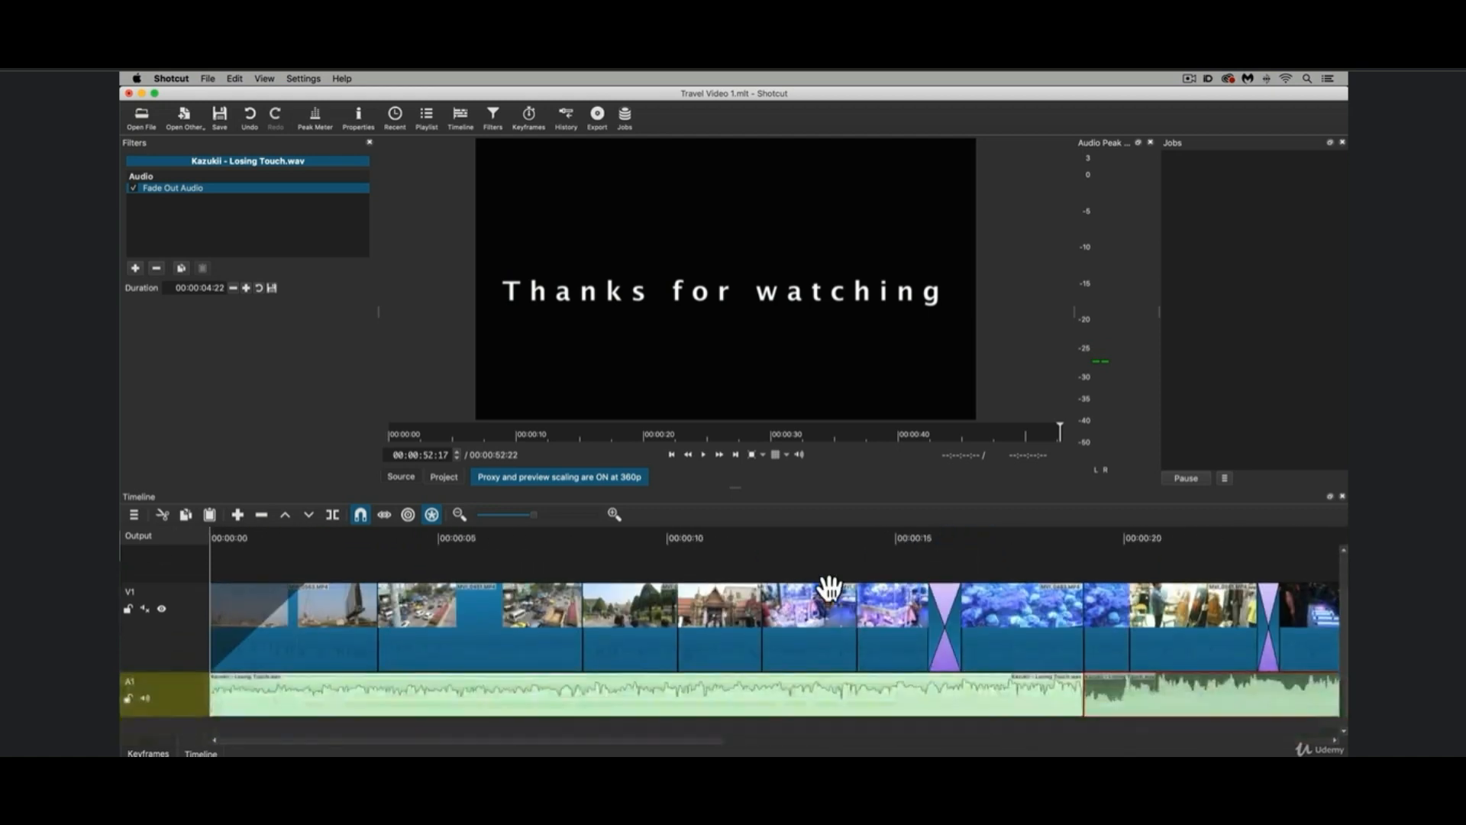
pyautogui.moveTo(215, 676); pyautogui.dragTo(328, 680)
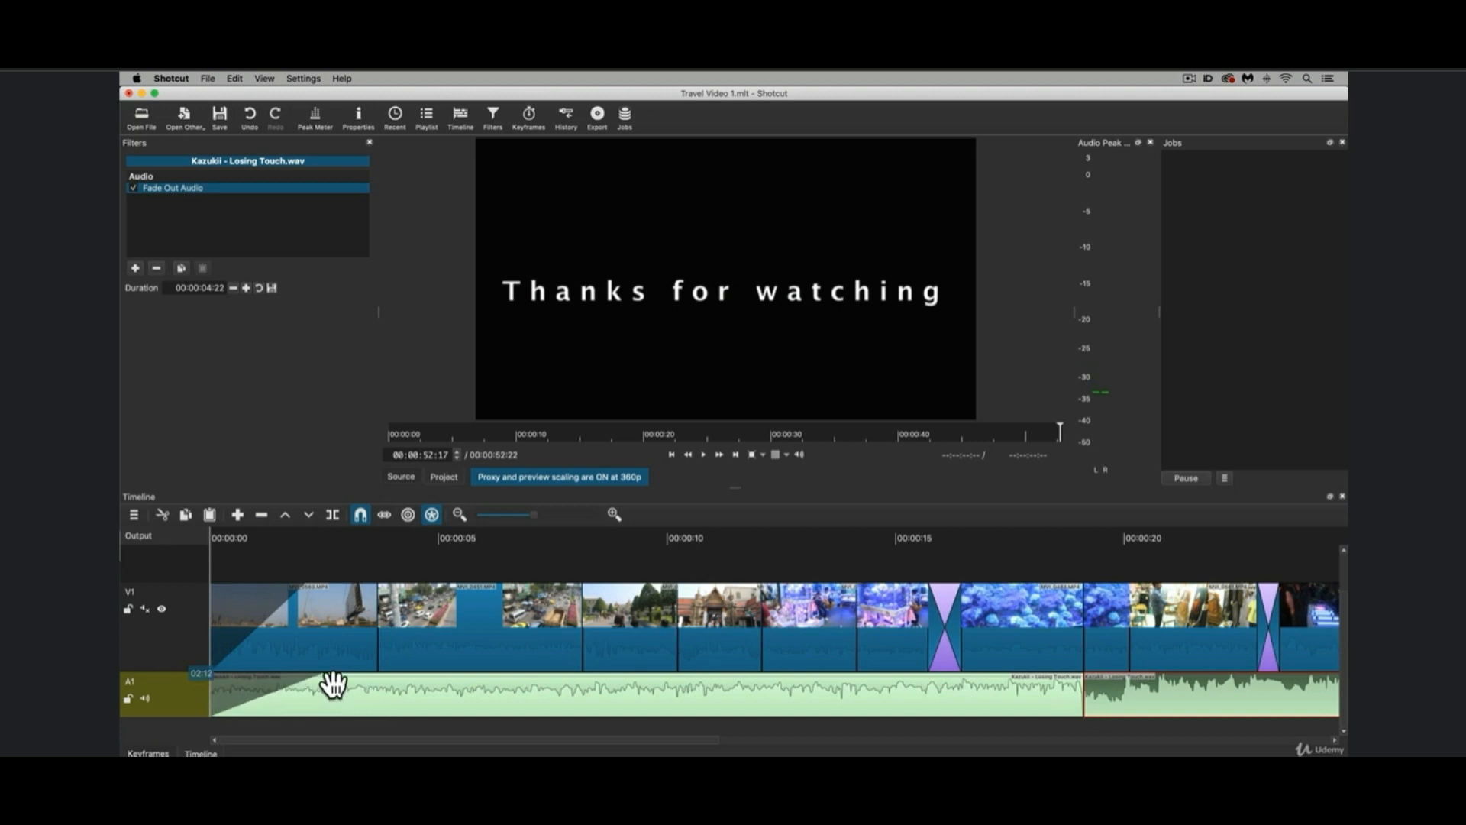
# Play the timeline from its start to review the video and music fade-ins together.
pyautogui.hscroll(14, 219, 547)
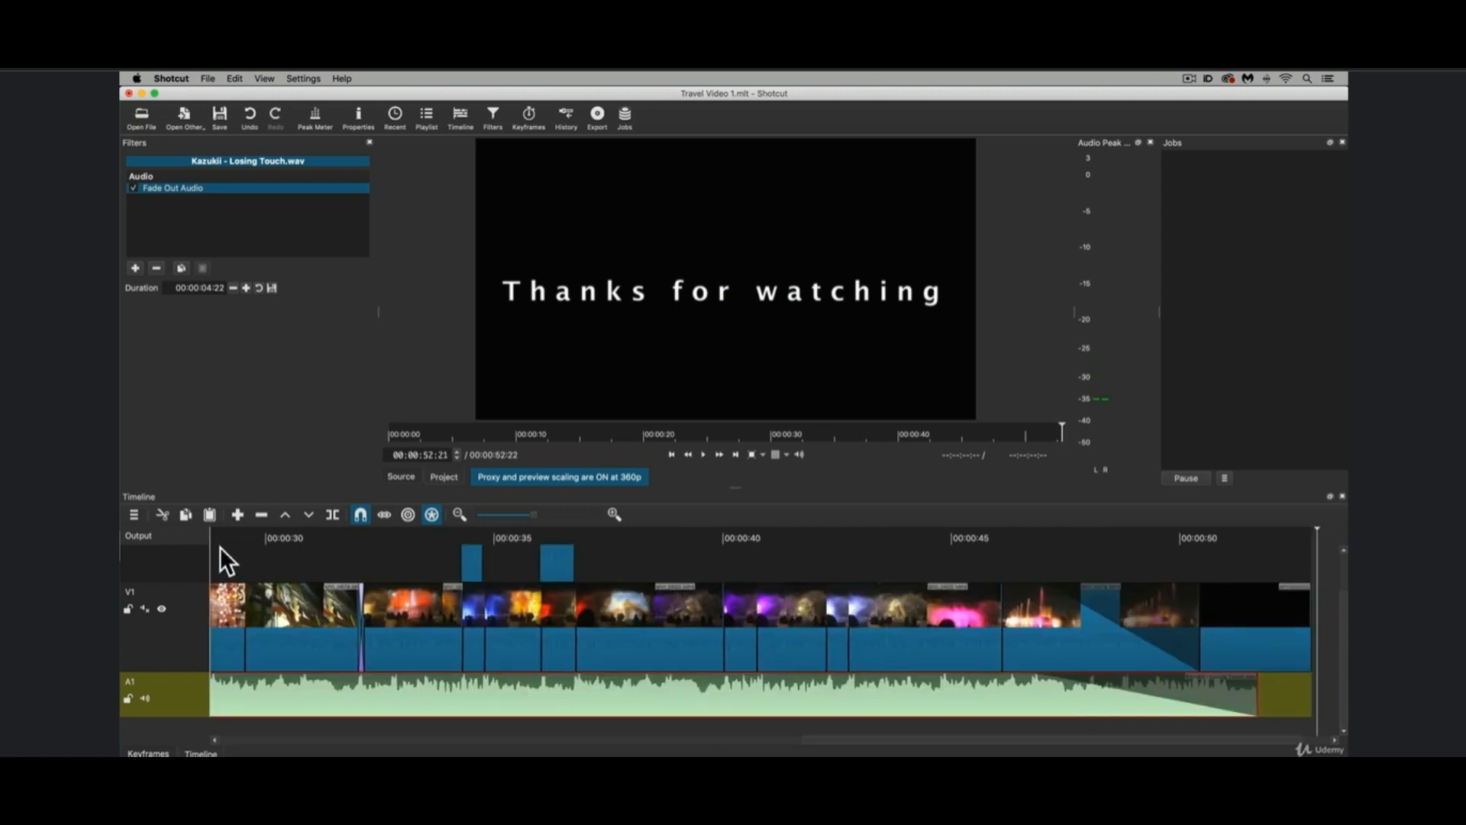
pyautogui.hscroll(-8, 244, 550)
pyautogui.press('Home')
pyautogui.press('space')
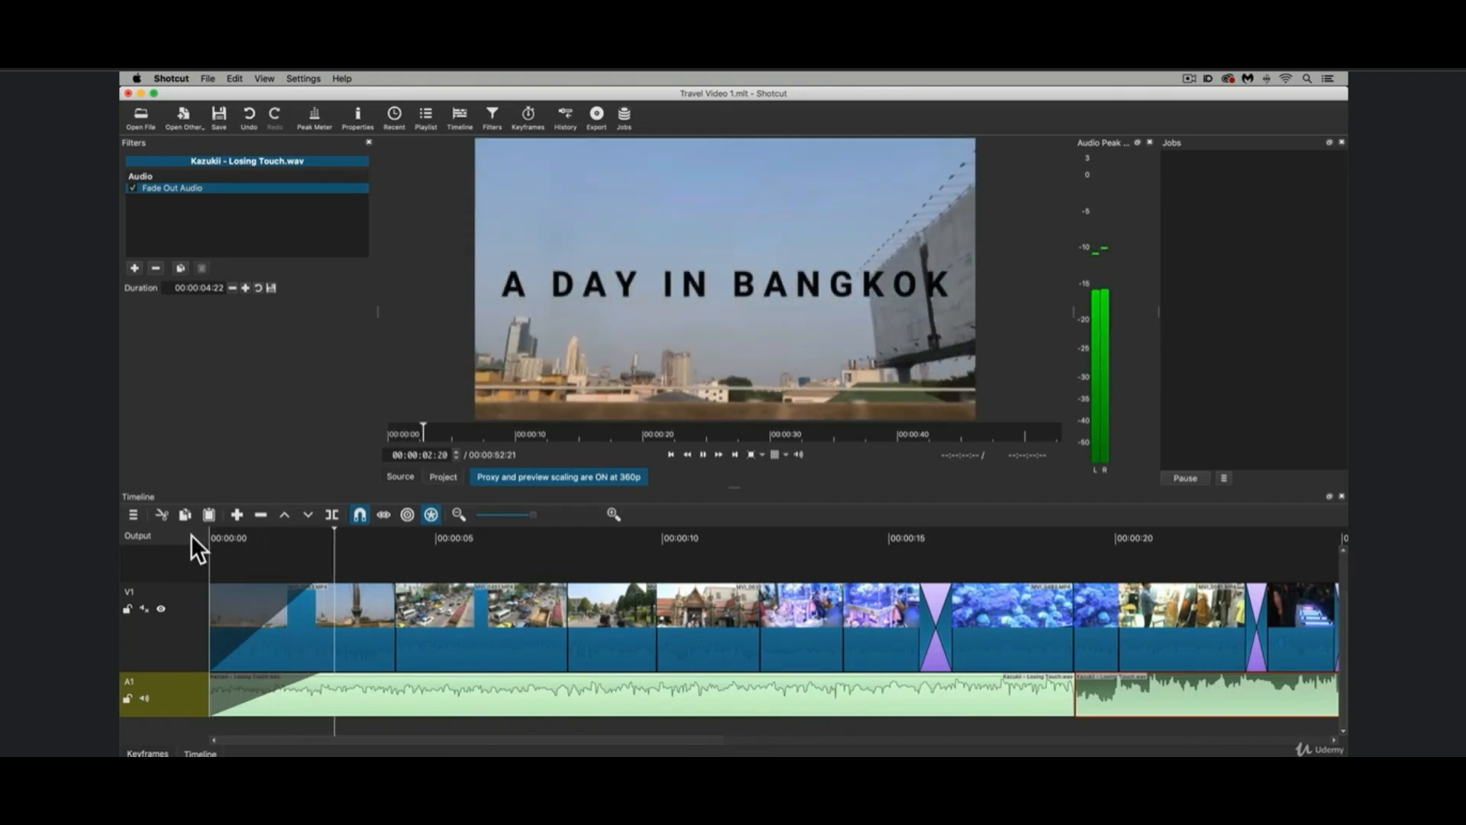
pyautogui.press('space')
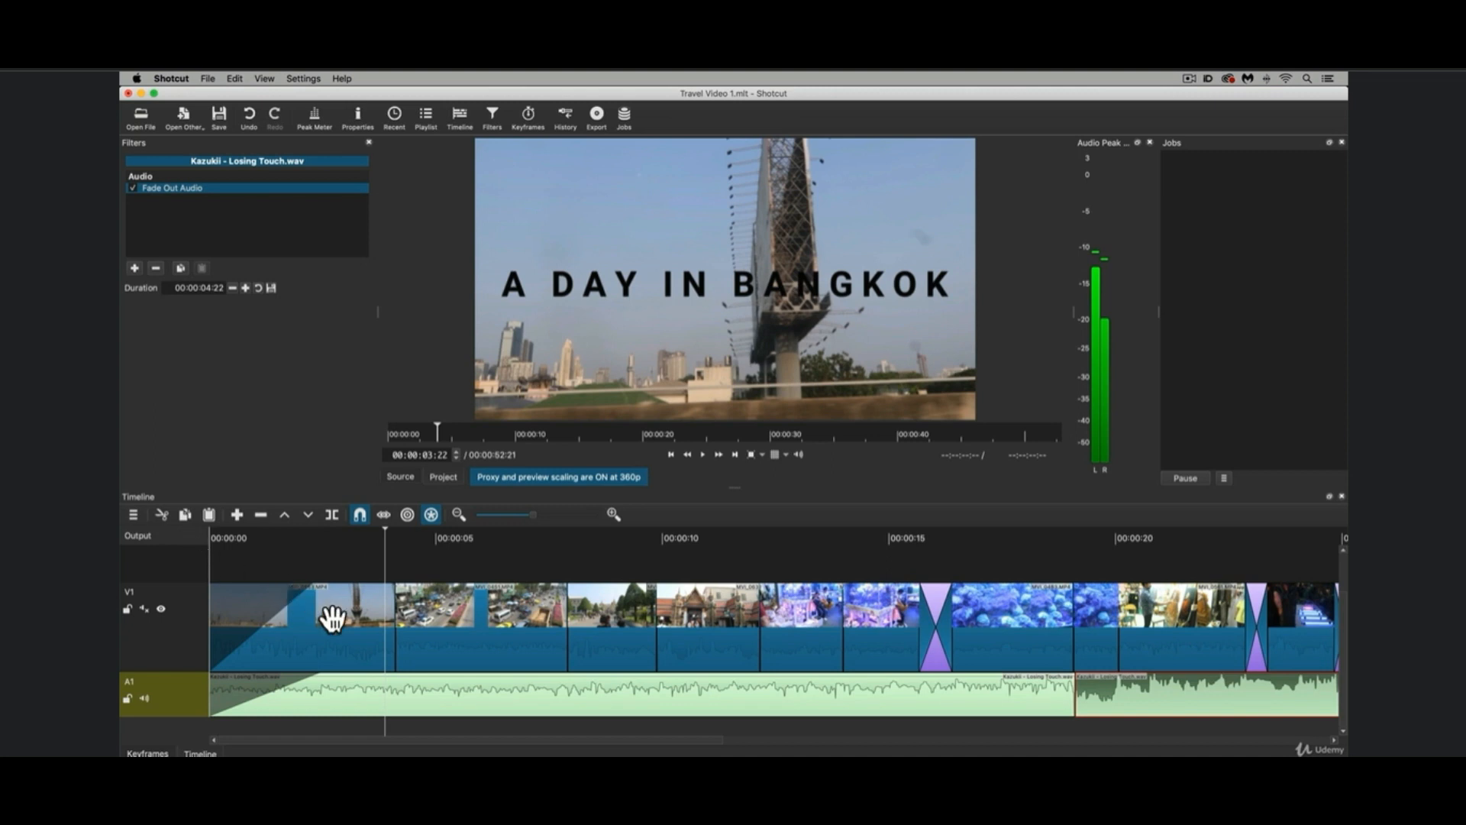
# Play on from the opening title through the traffic and temple clips to review the cuts between them.
pyautogui.press('space')
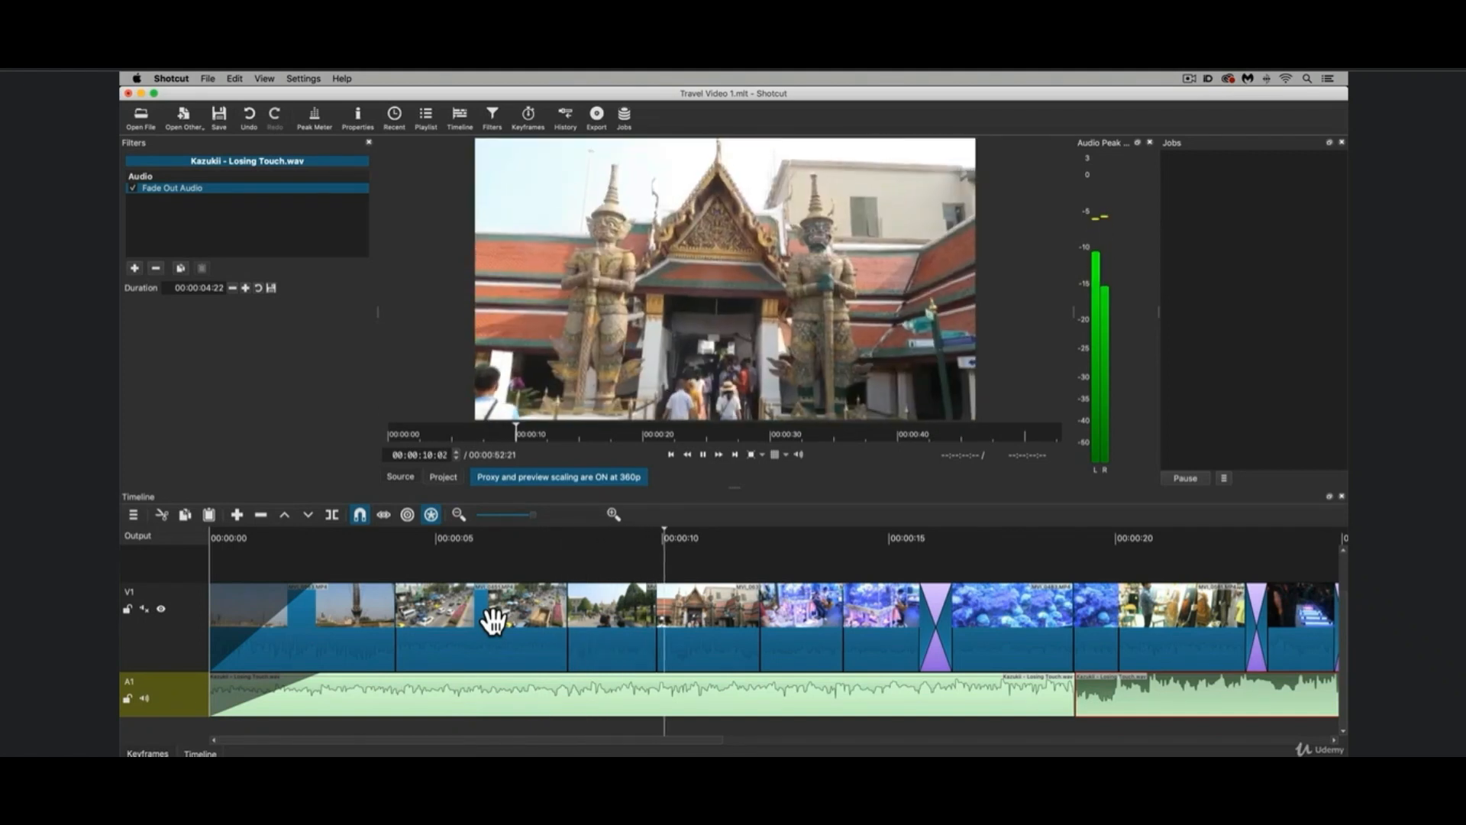
pyautogui.press('space')
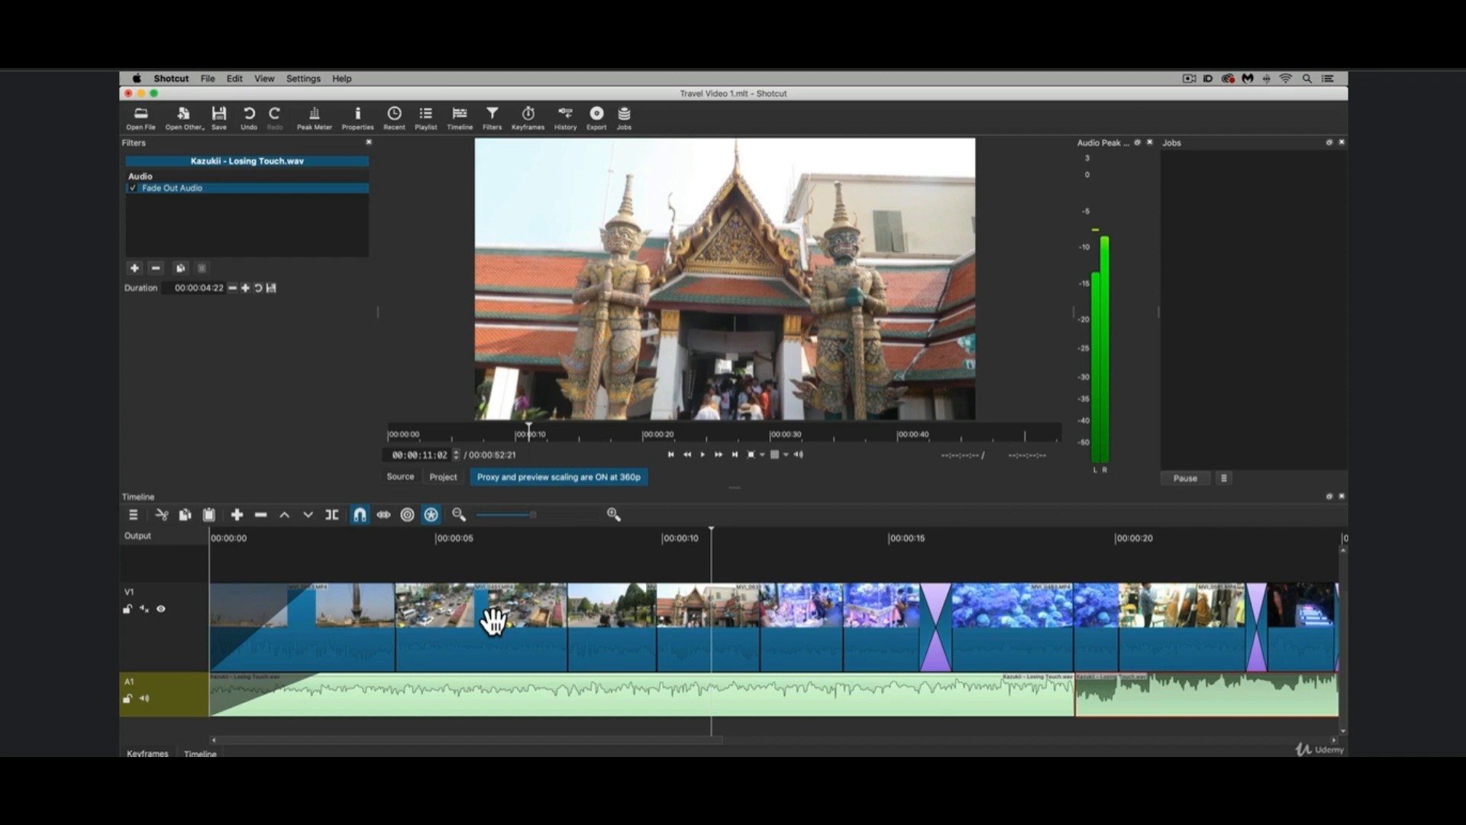
# Try a transition between the opening title clip and the traffic clip on V1, play it, and undo it.
pyautogui.click(393, 532)
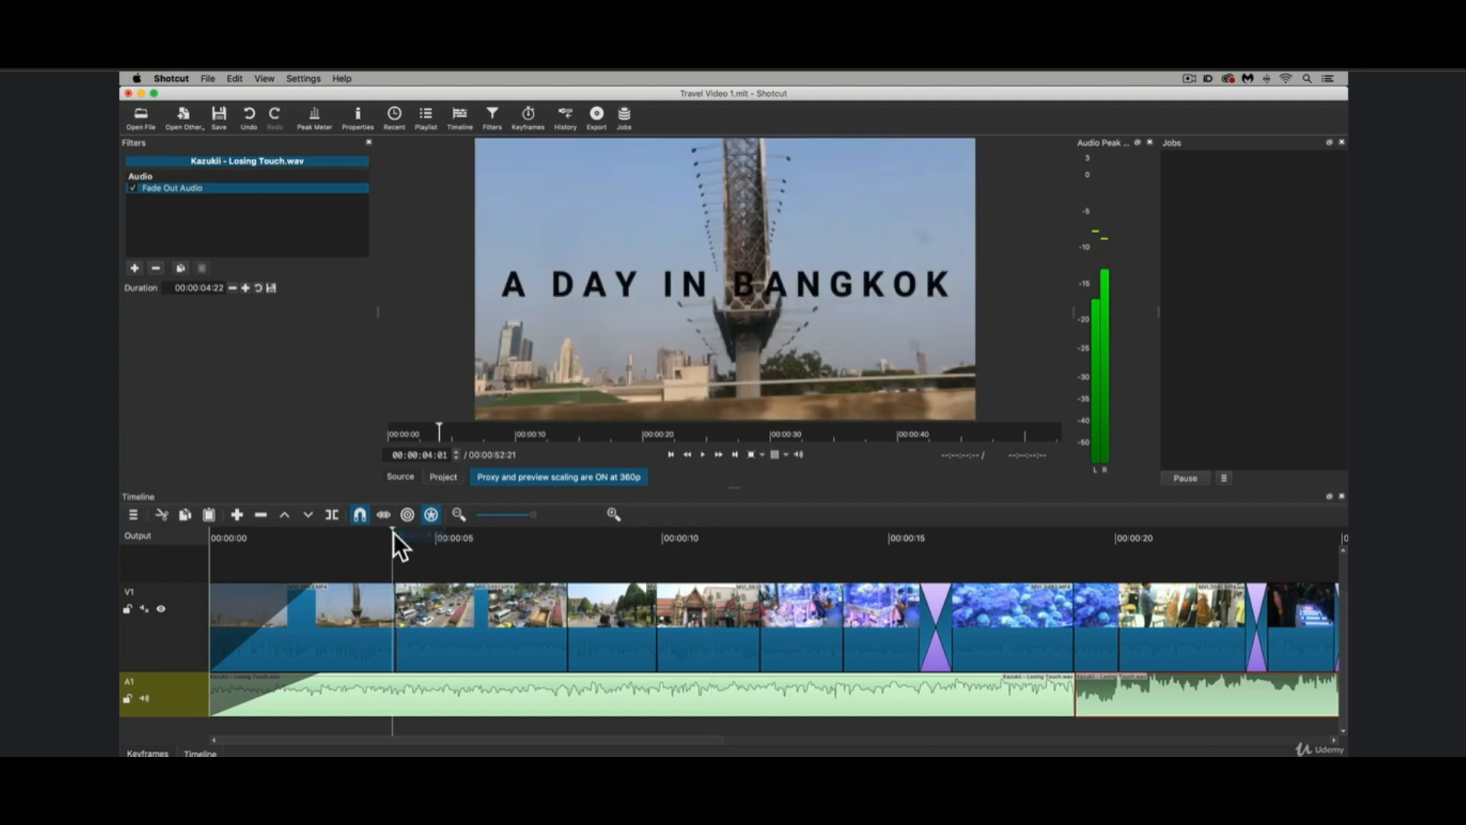
pyautogui.scroll(3, 406, 619)
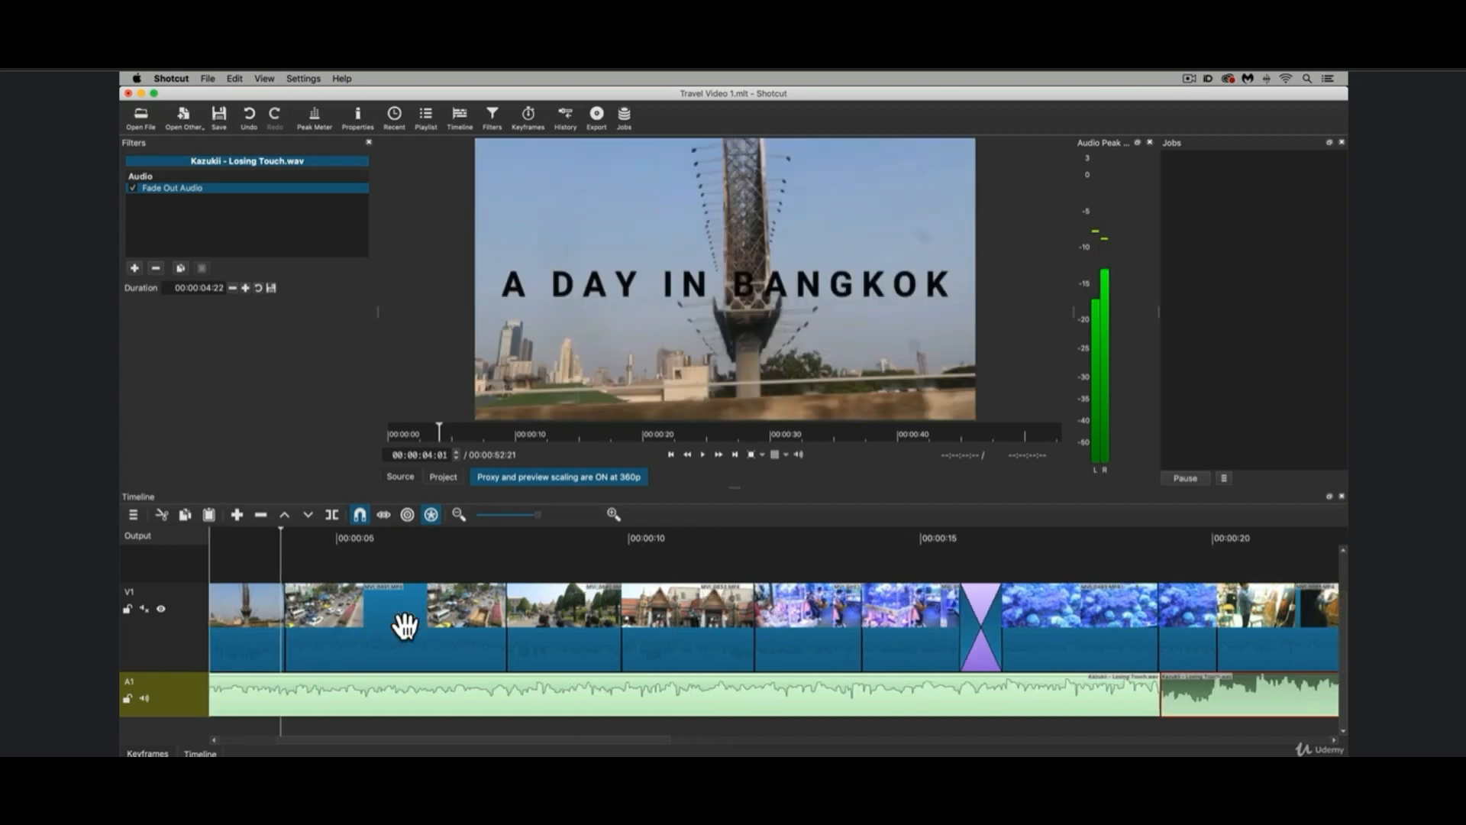
pyautogui.hscroll(-3, 405, 626)
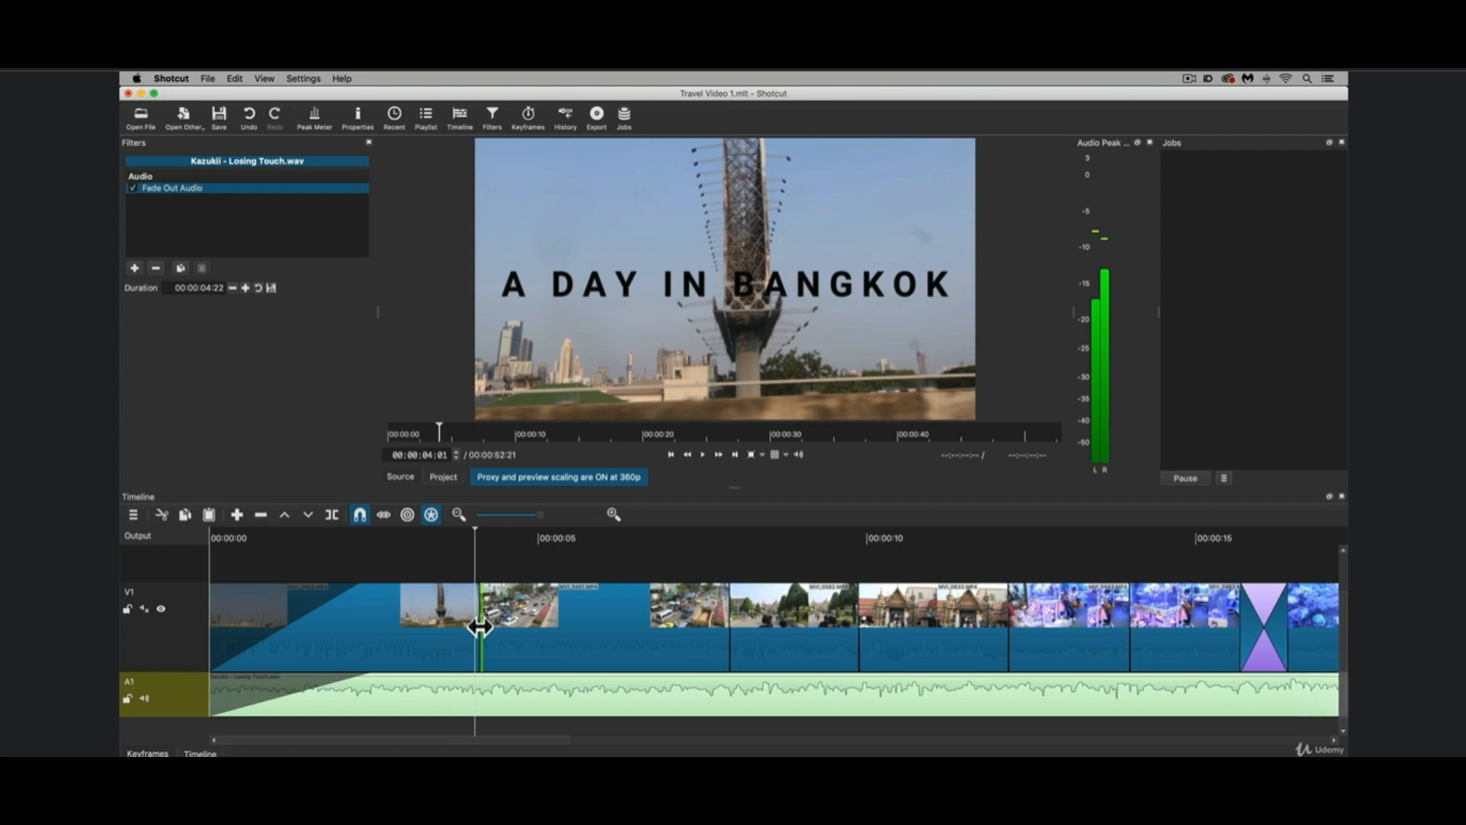
pyautogui.moveTo(474, 626); pyautogui.dragTo(417, 626)
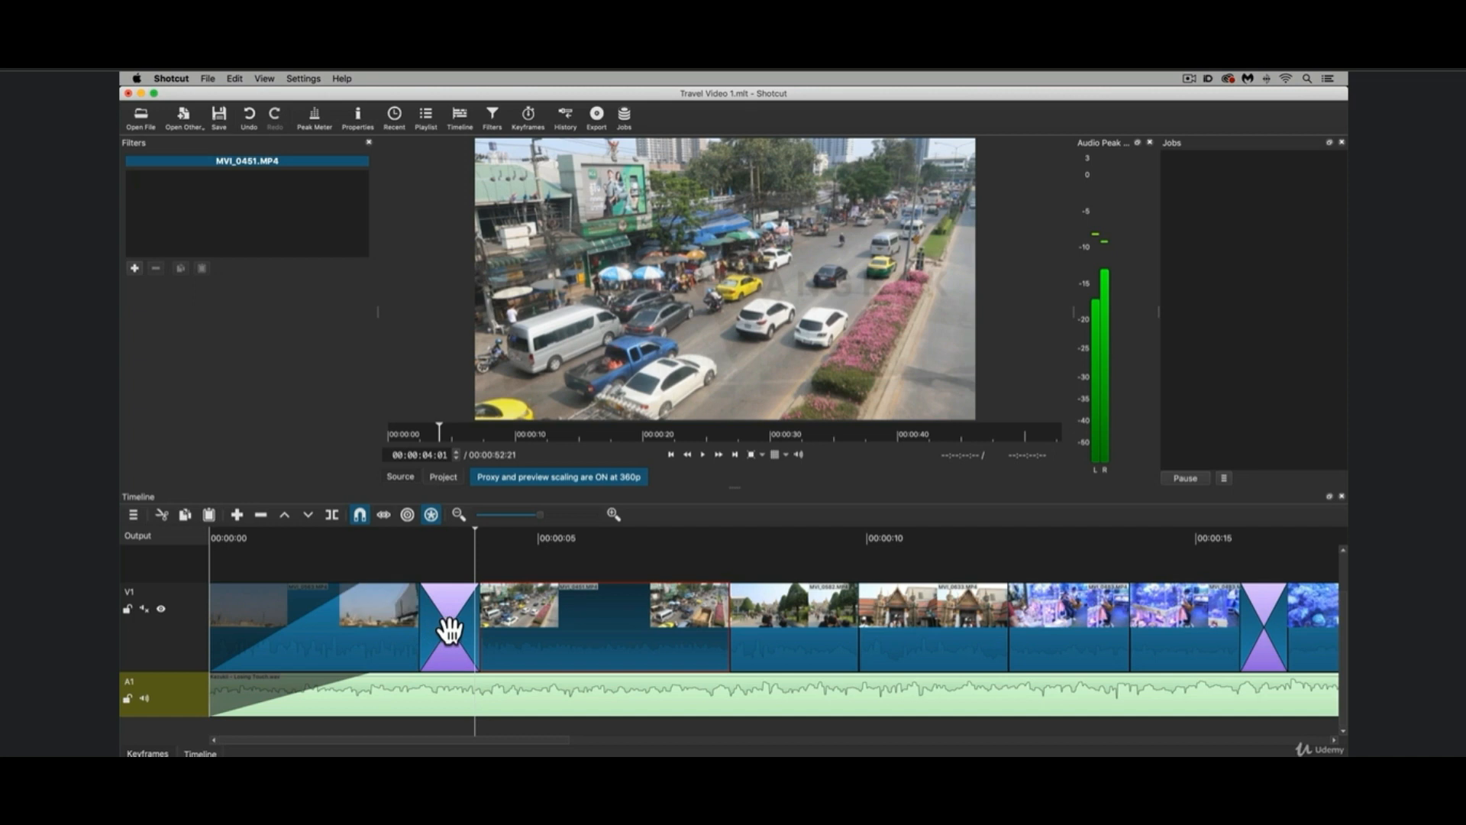
pyautogui.click(383, 533)
pyautogui.press('space')
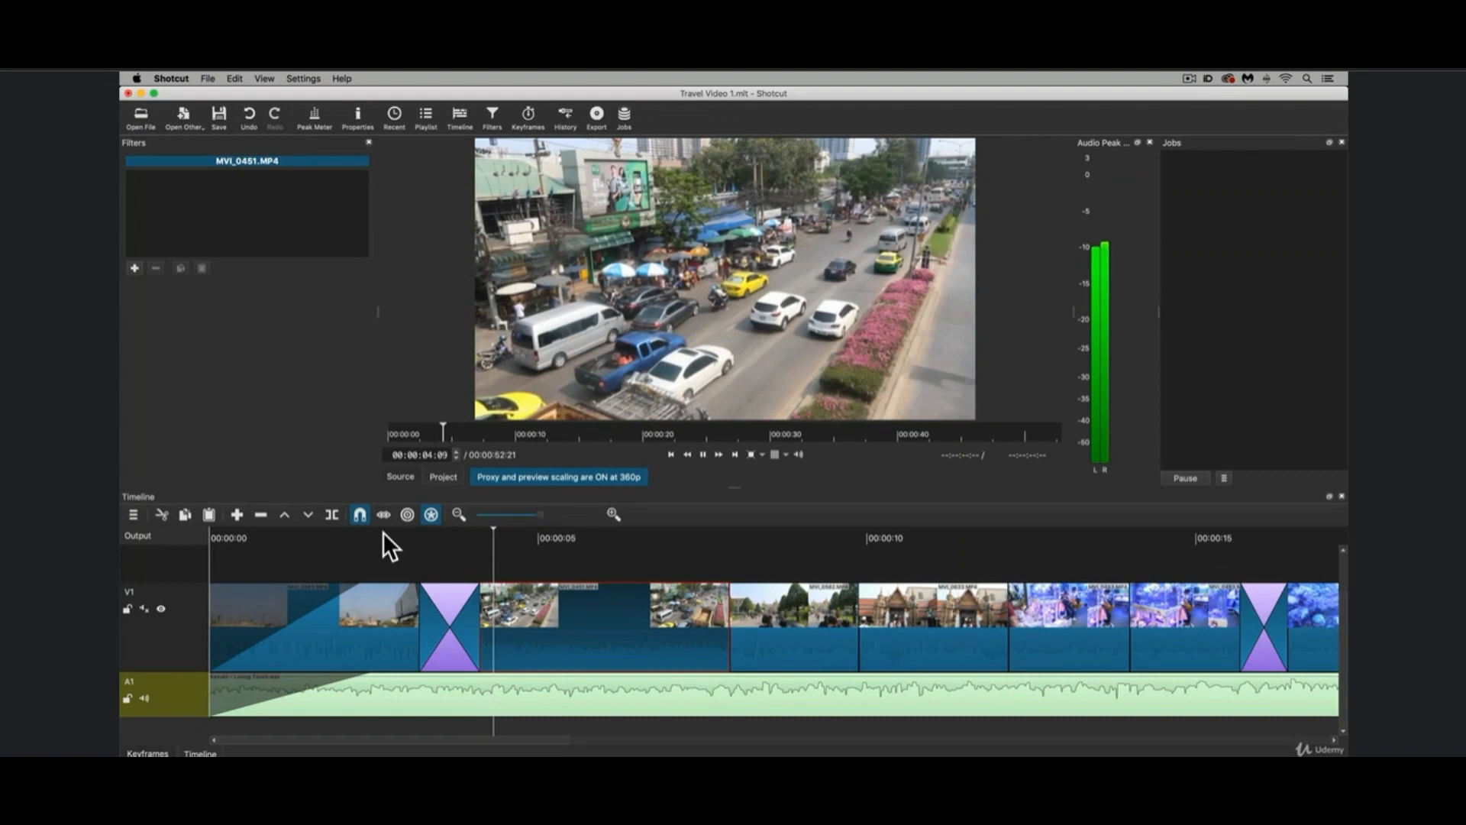
pyautogui.press('space')
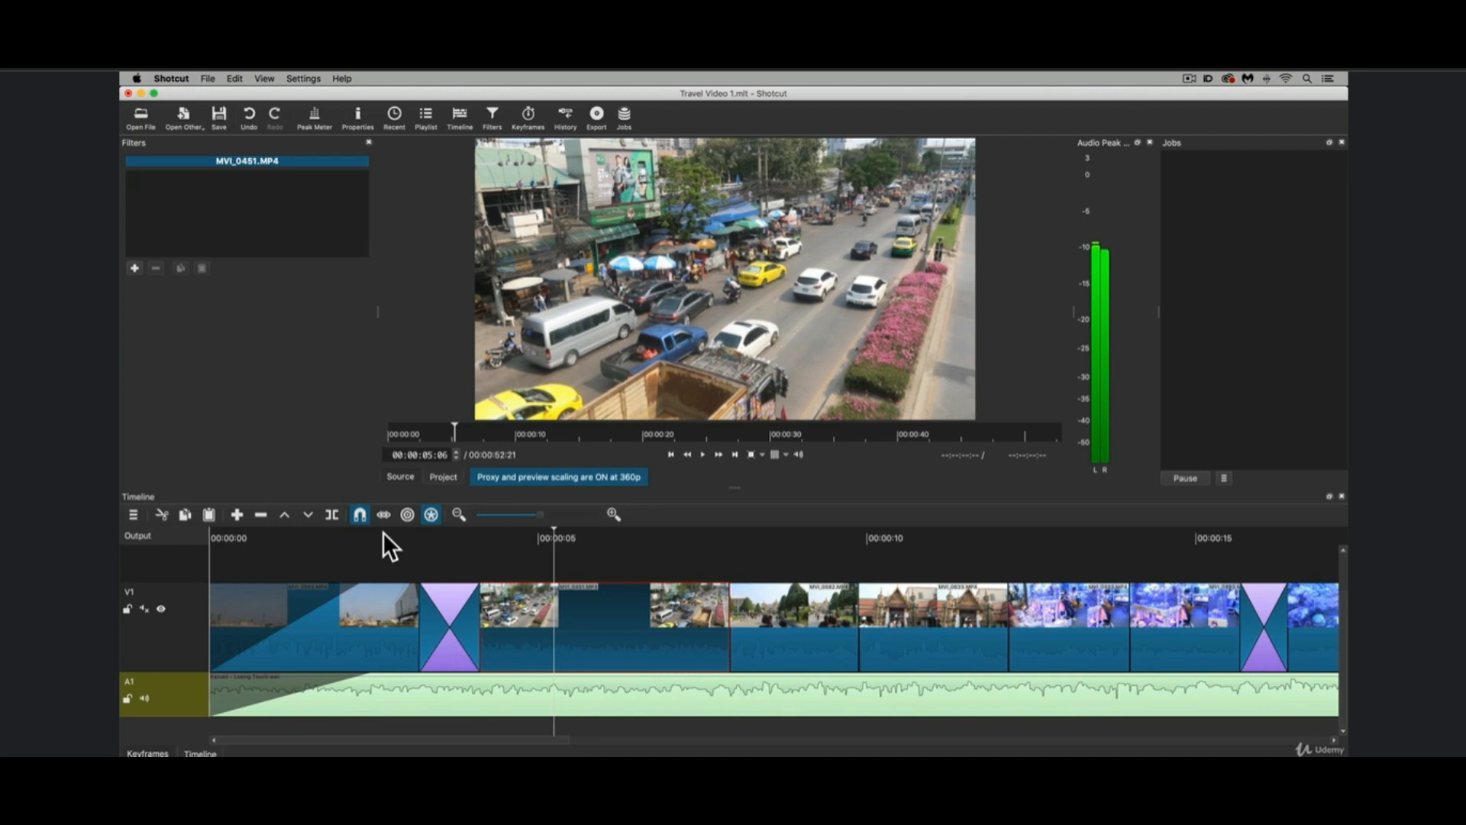
pyautogui.press('super+z')
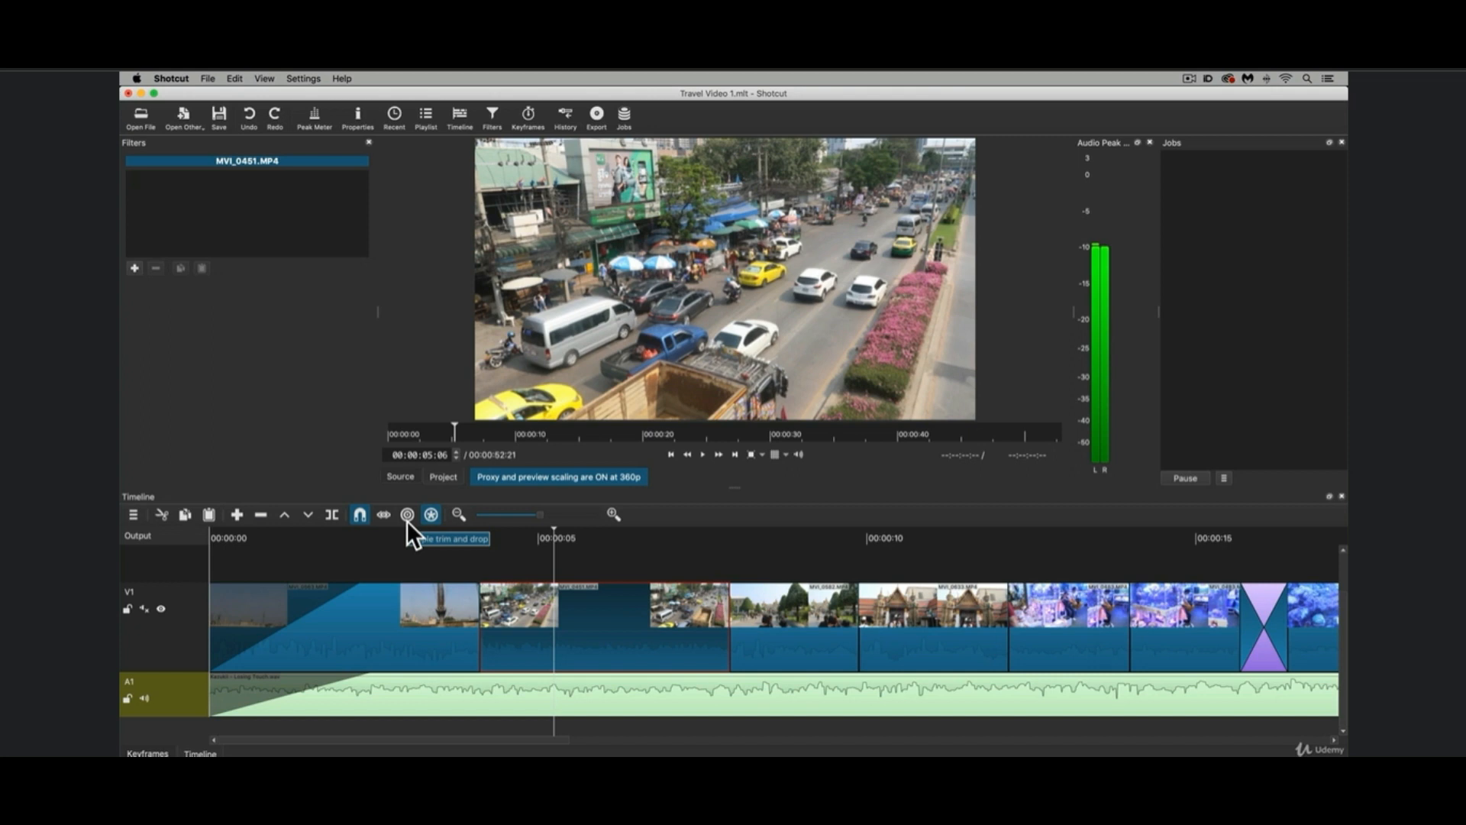
# Try extending the traffic clip's start with ripple trim on, undo the edit, and switch ripple trim off again.
pyautogui.click(406, 514)
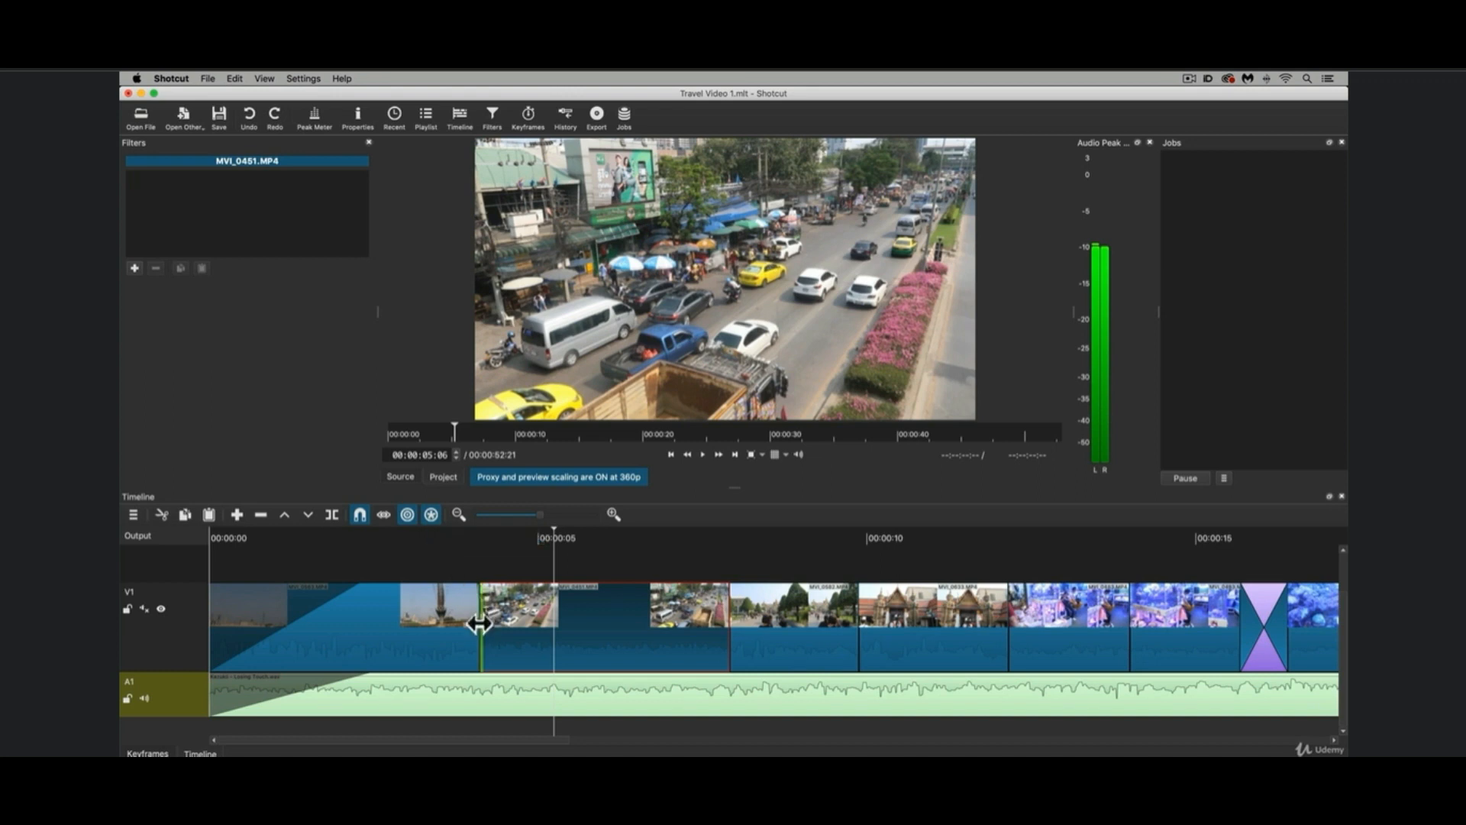
pyautogui.moveTo(479, 624); pyautogui.dragTo(426, 620)
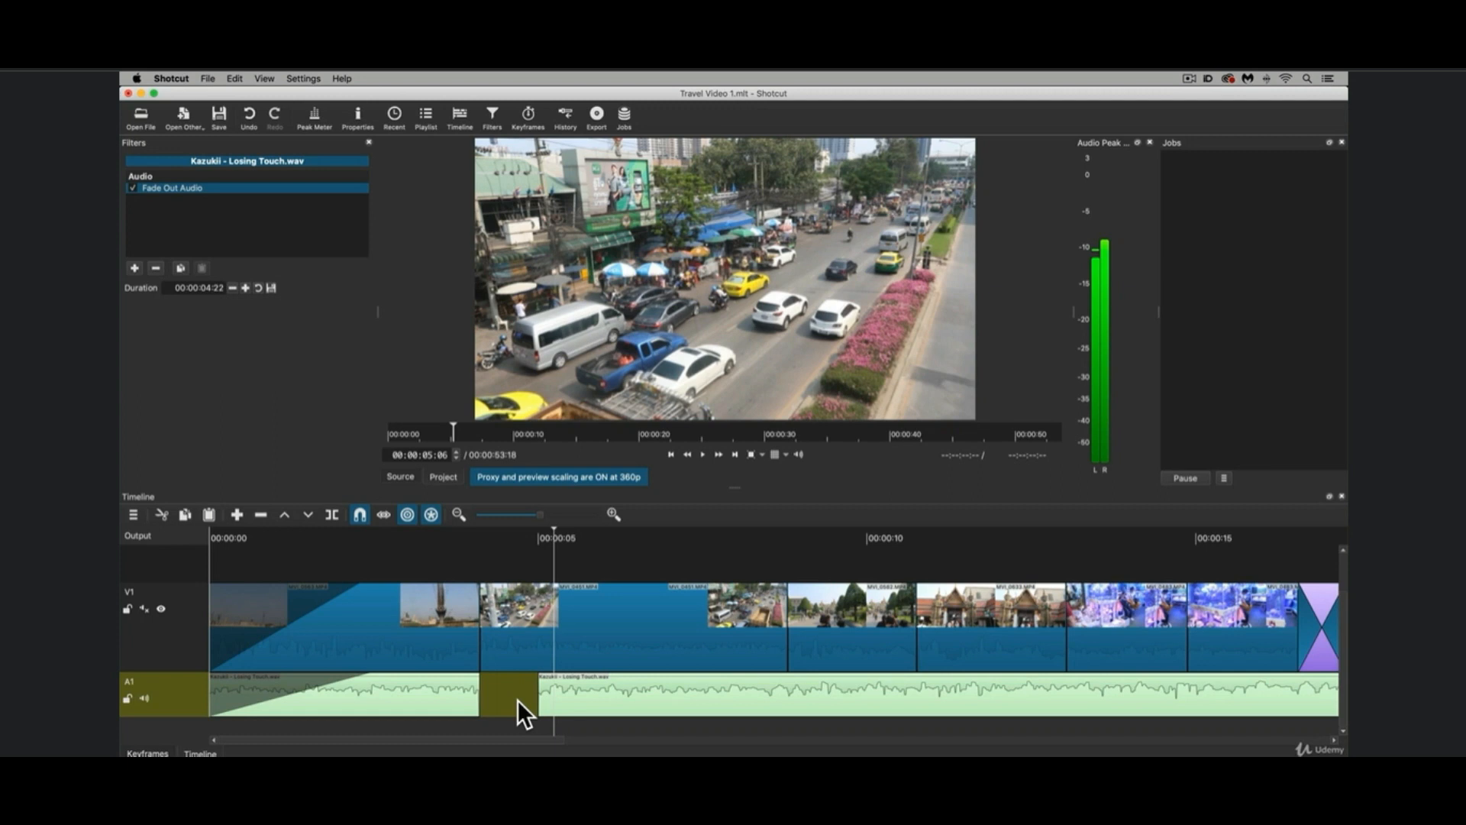
pyautogui.press('super+z')
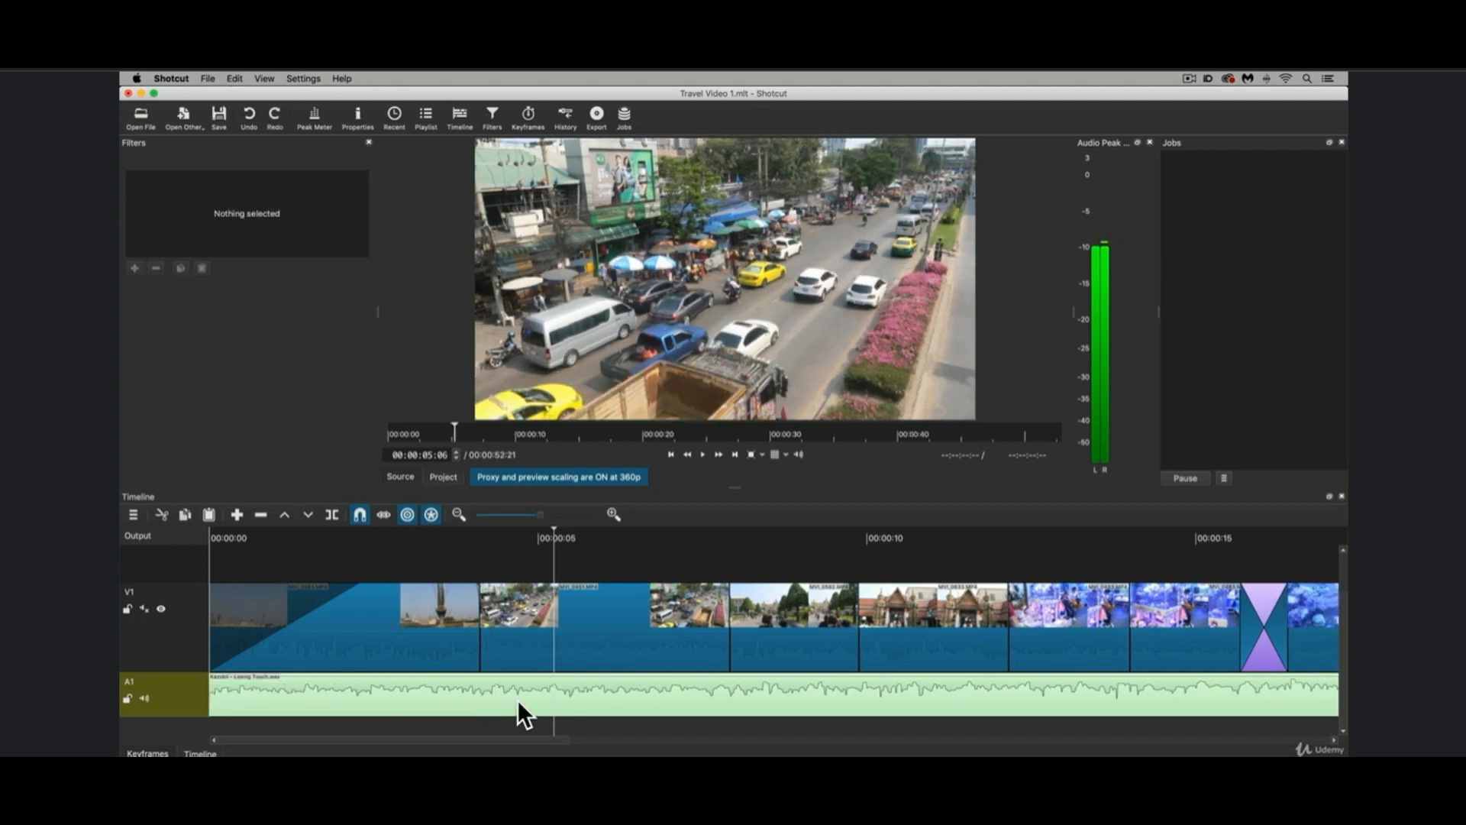
pyautogui.click(407, 515)
# Add short transitions at both ends of the traffic clip on V1 and play through them.
pyautogui.moveTo(477, 624); pyautogui.dragTo(527, 622)
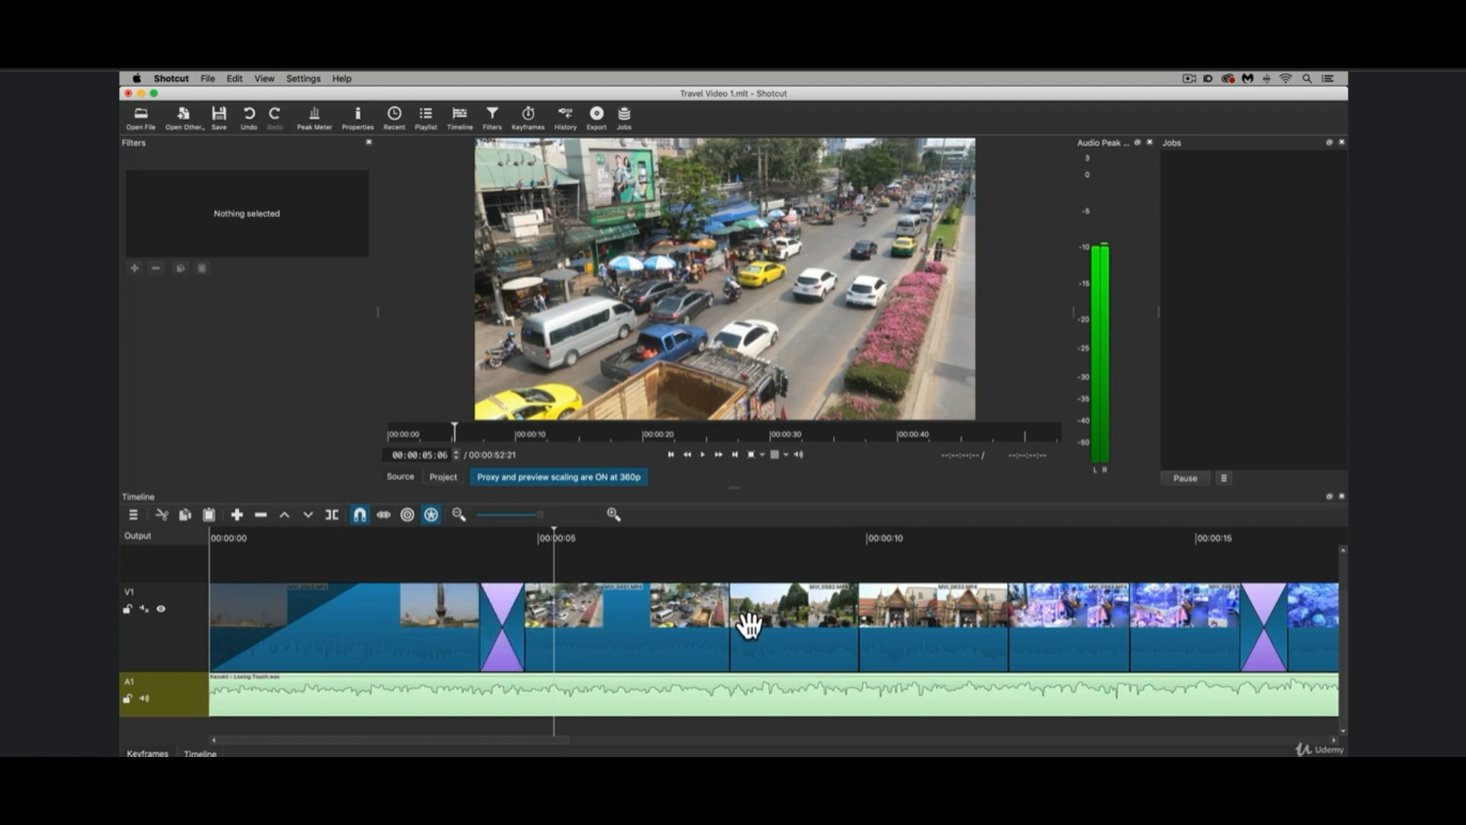
pyautogui.moveTo(726, 628); pyautogui.dragTo(699, 627)
pyautogui.click(449, 530)
pyautogui.press('space')
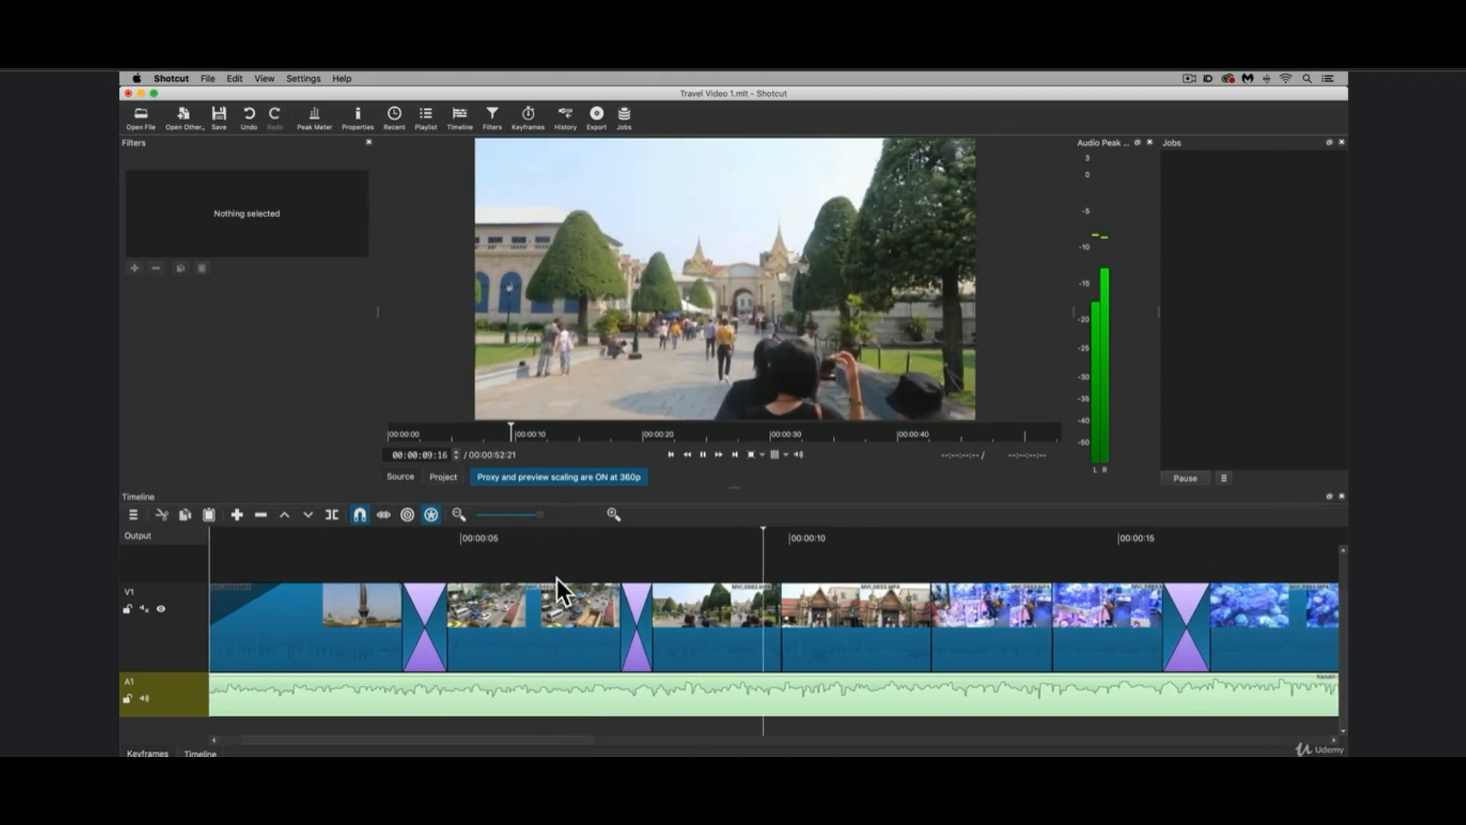
pyautogui.press('space')
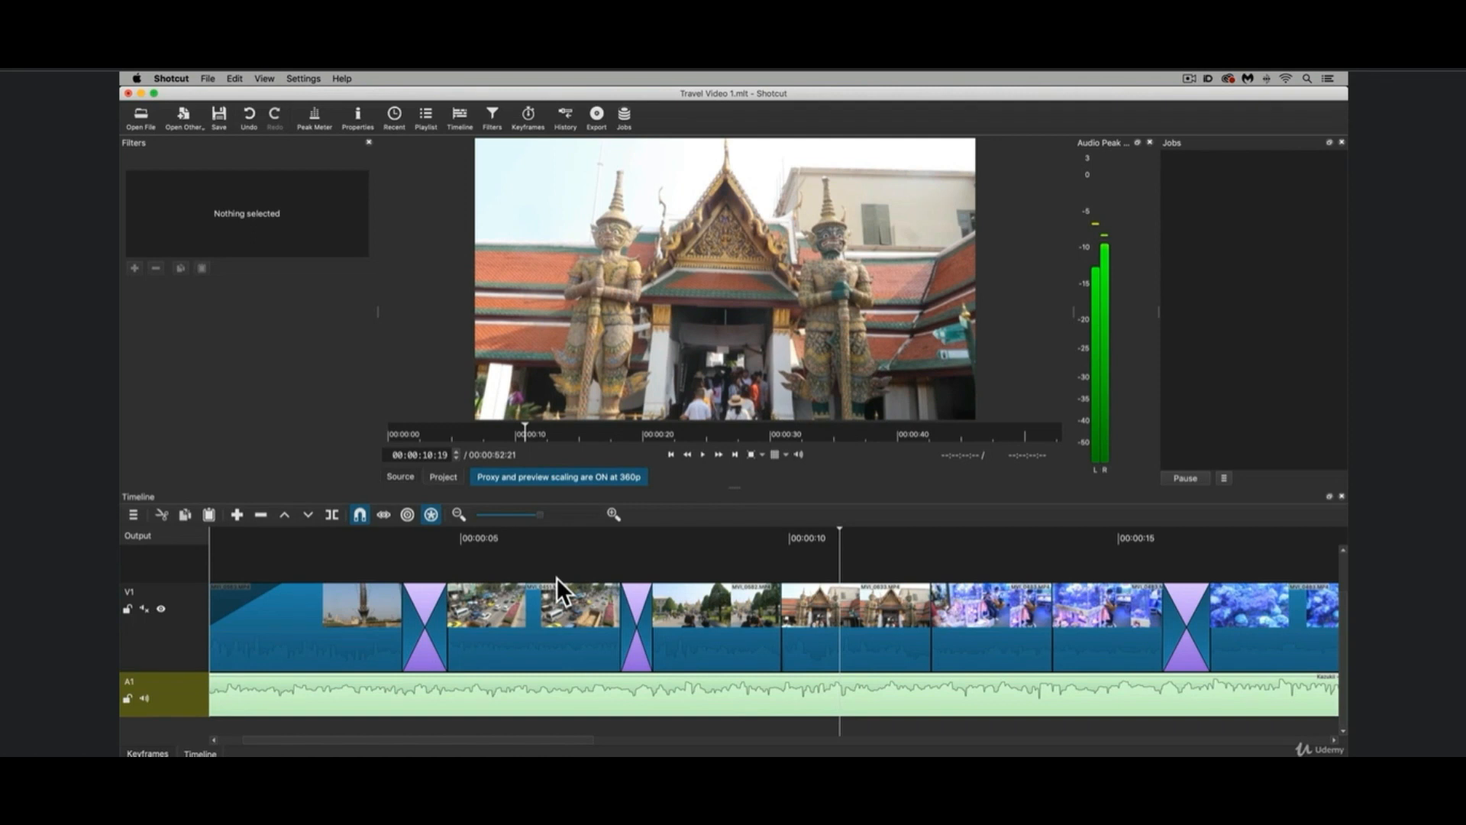
# Open the properties of the transition after the opening title clip, try the Matrix Snake Vertical wipe, and play it.
pyautogui.click(424, 636)
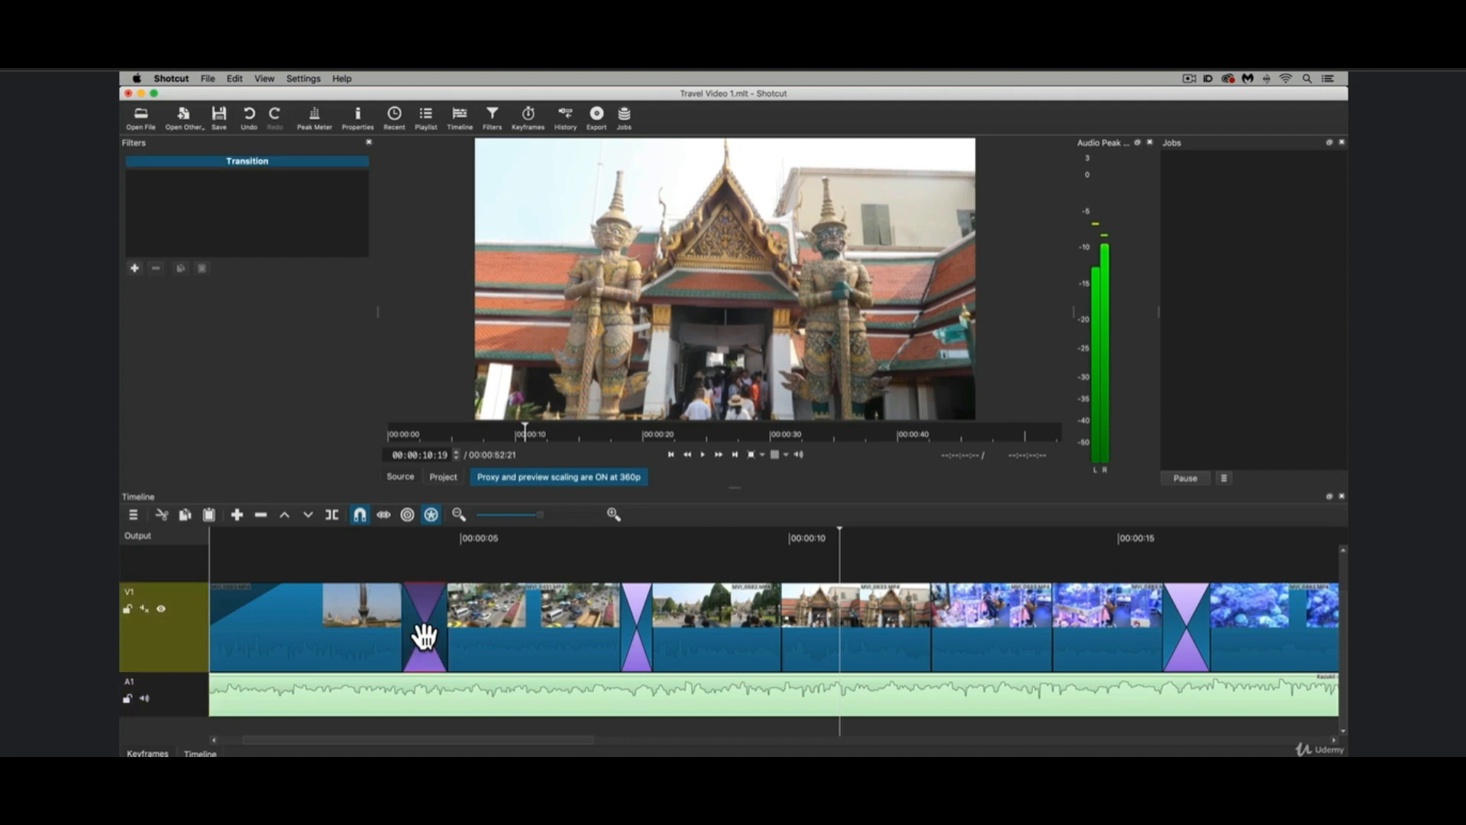
pyautogui.click(357, 116)
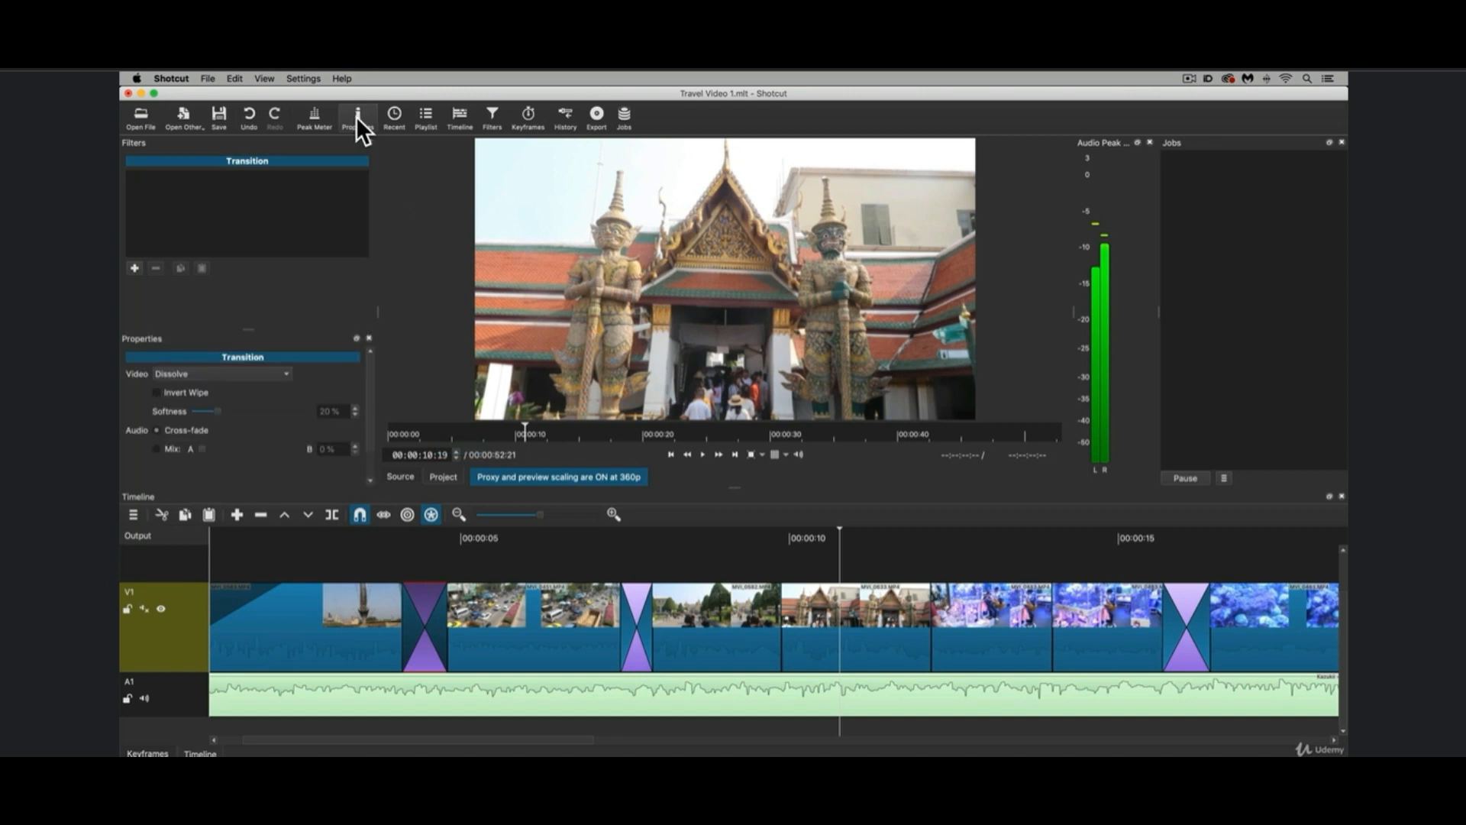
pyautogui.click(271, 376)
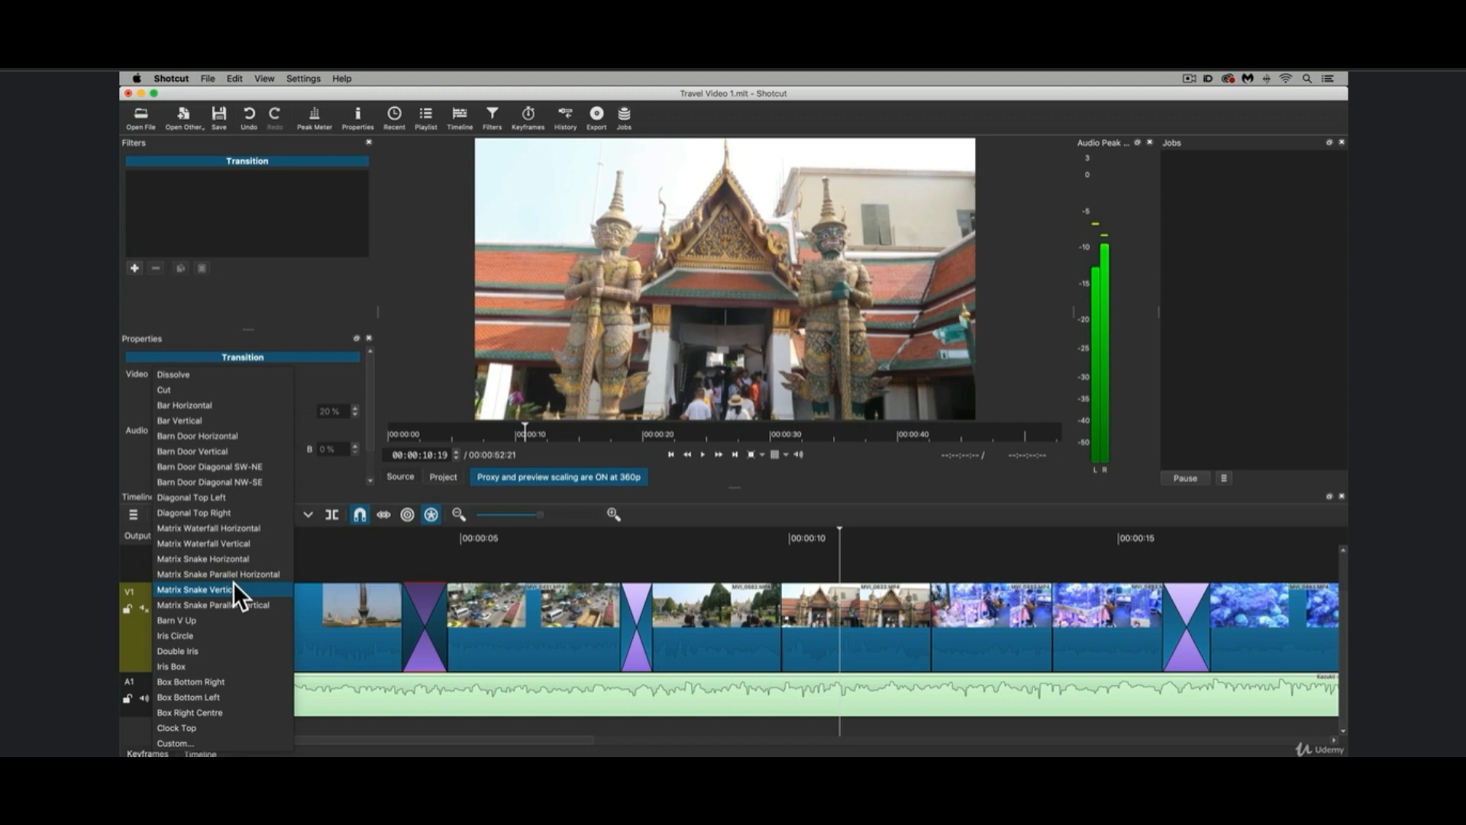
pyautogui.click(235, 592)
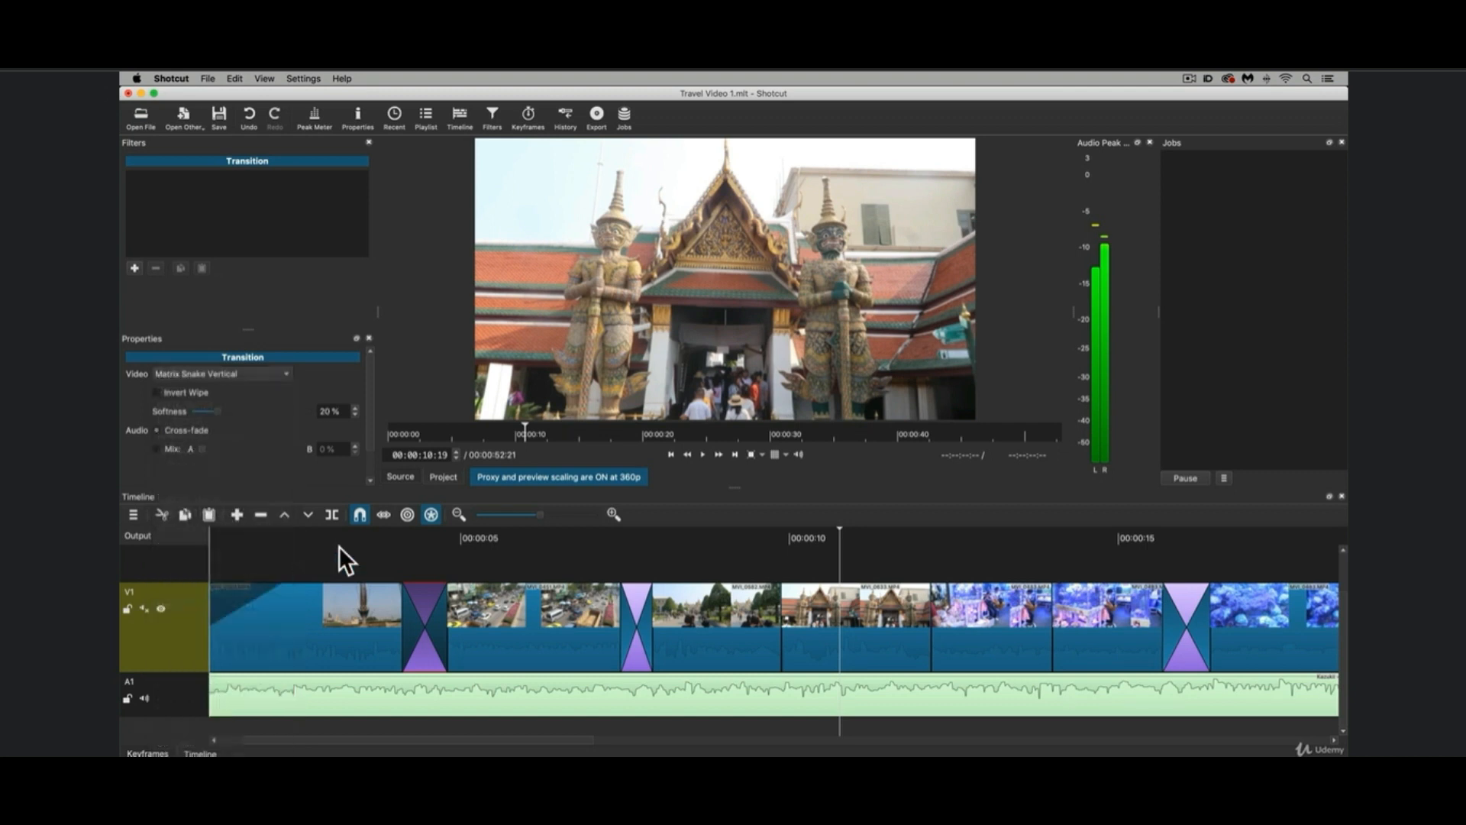
pyautogui.click(368, 534)
pyautogui.press('space')
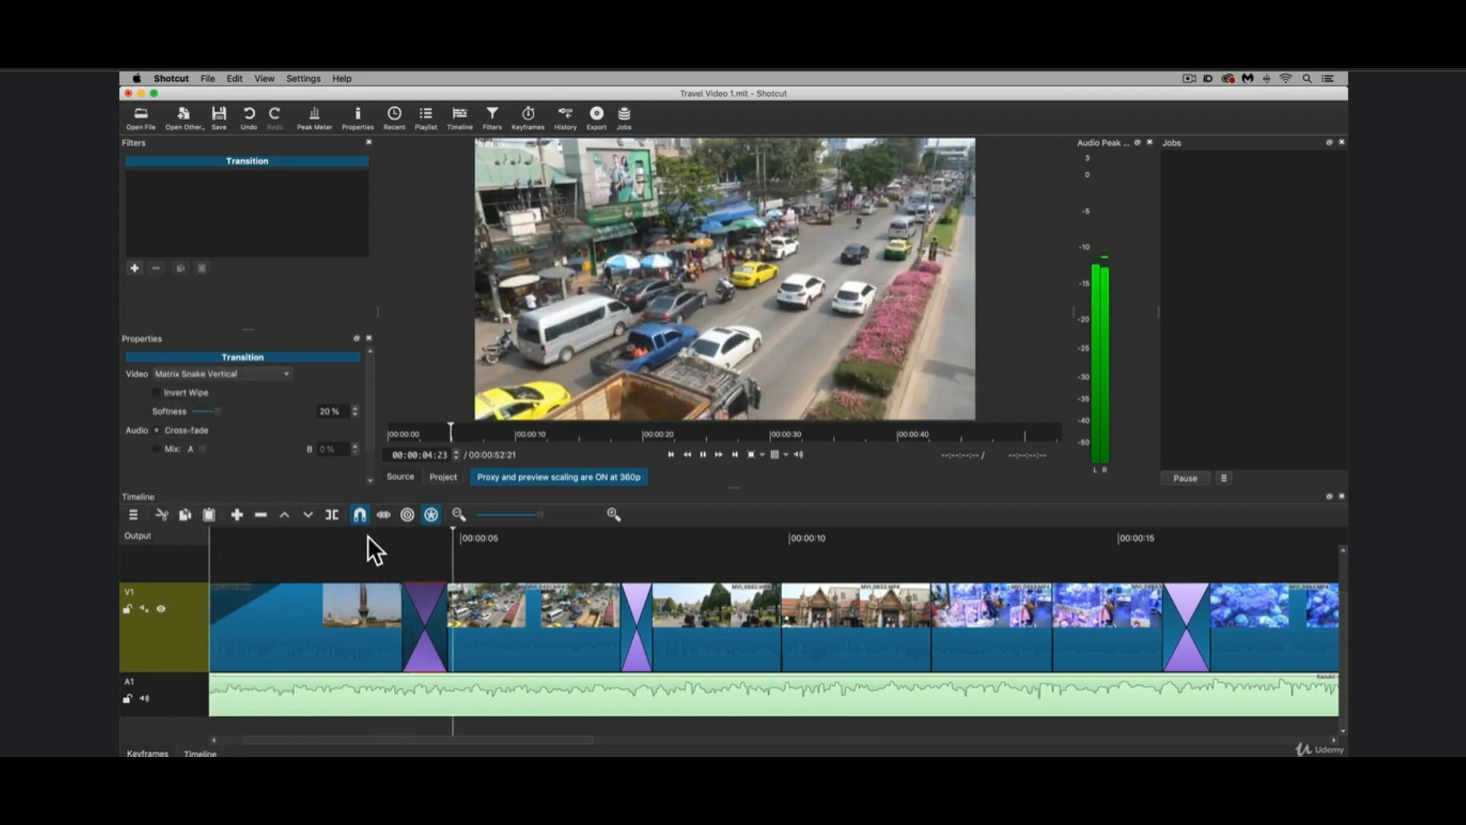
pyautogui.press('space')
# Try the Iris Box wipe on the transition after the title clip and play it.
pyautogui.click(249, 374)
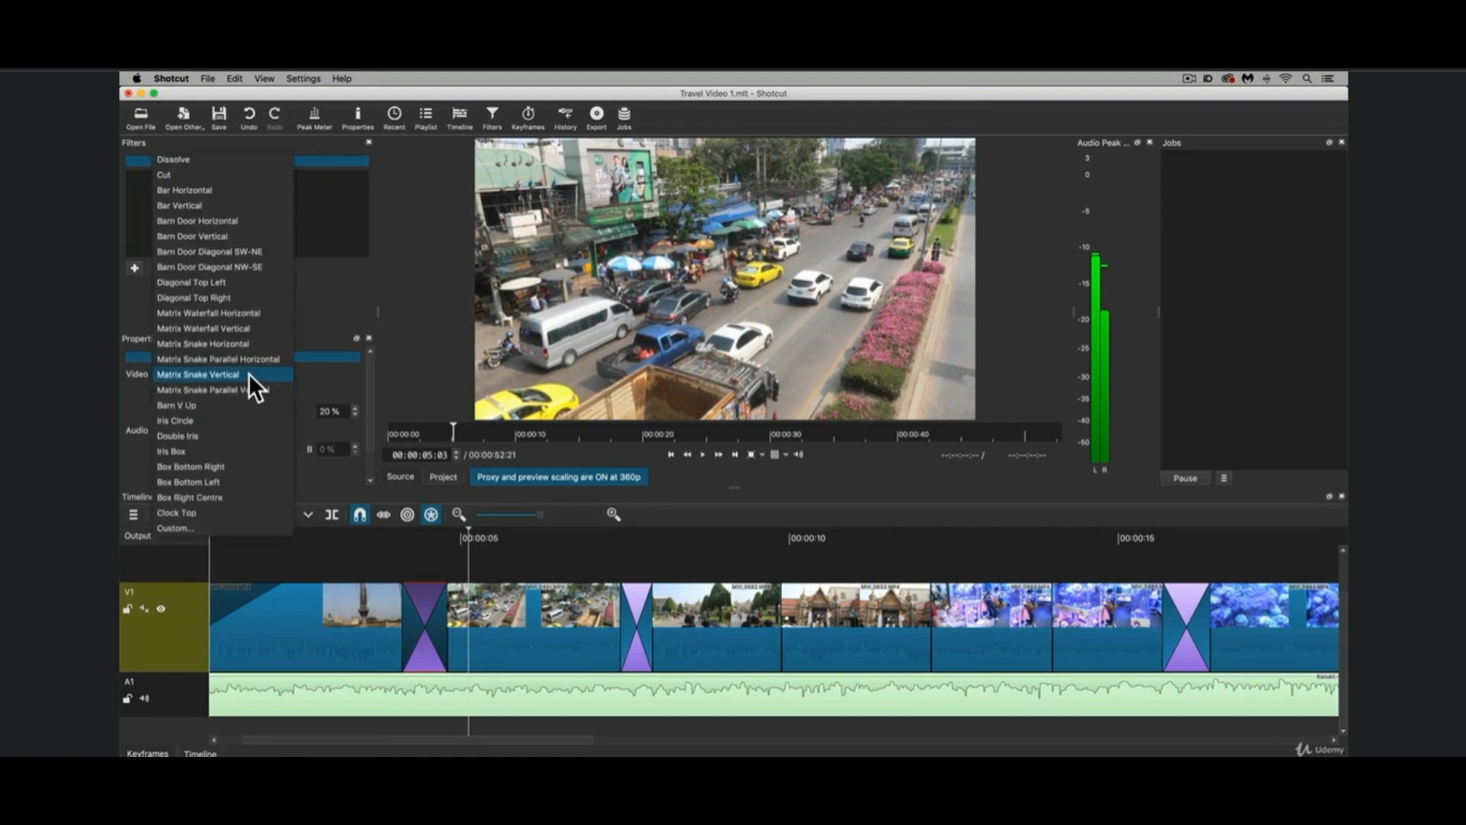
pyautogui.click(228, 448)
pyautogui.click(373, 534)
pyautogui.press('space')
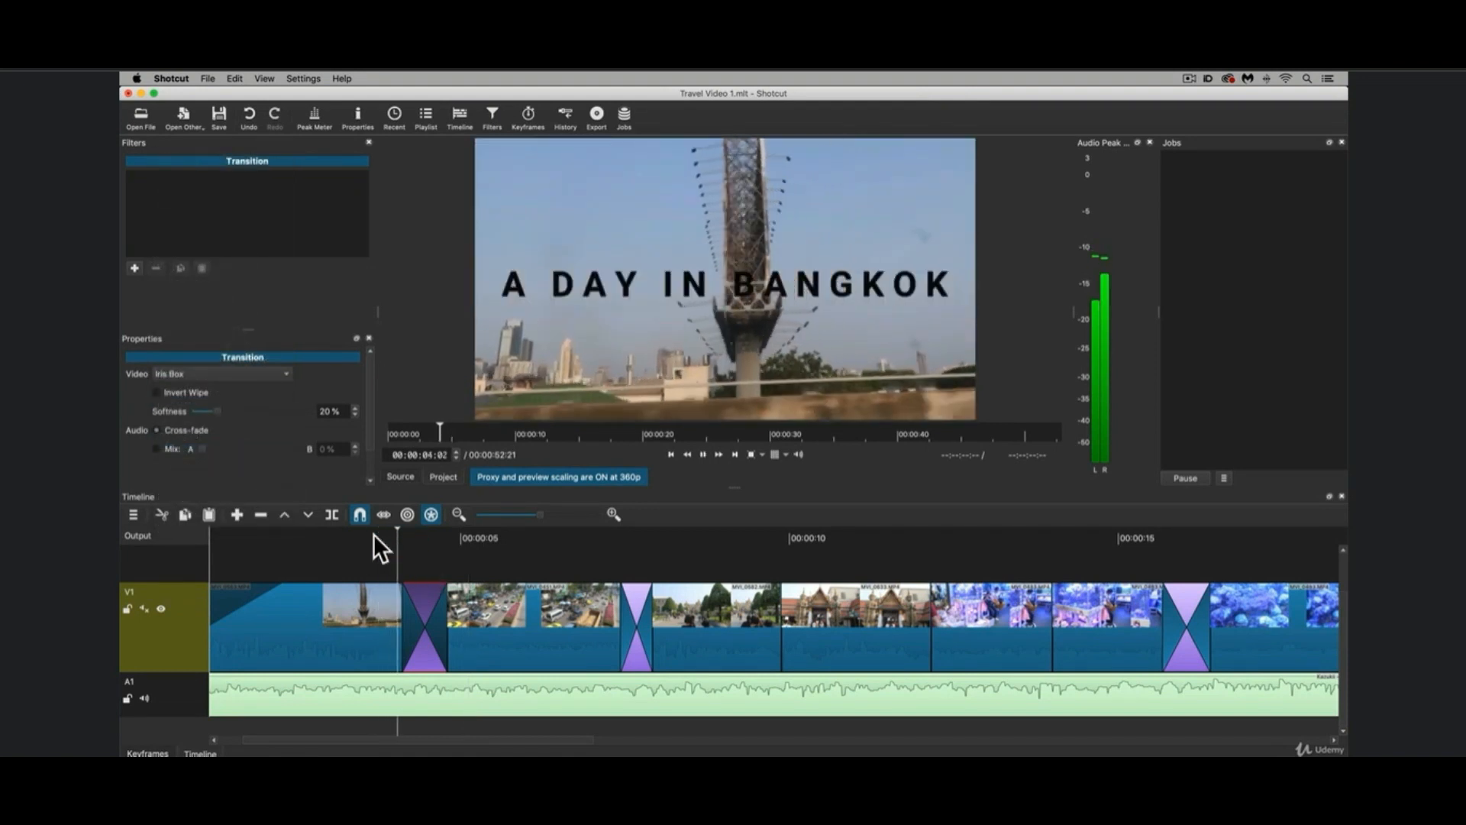
pyautogui.press('space')
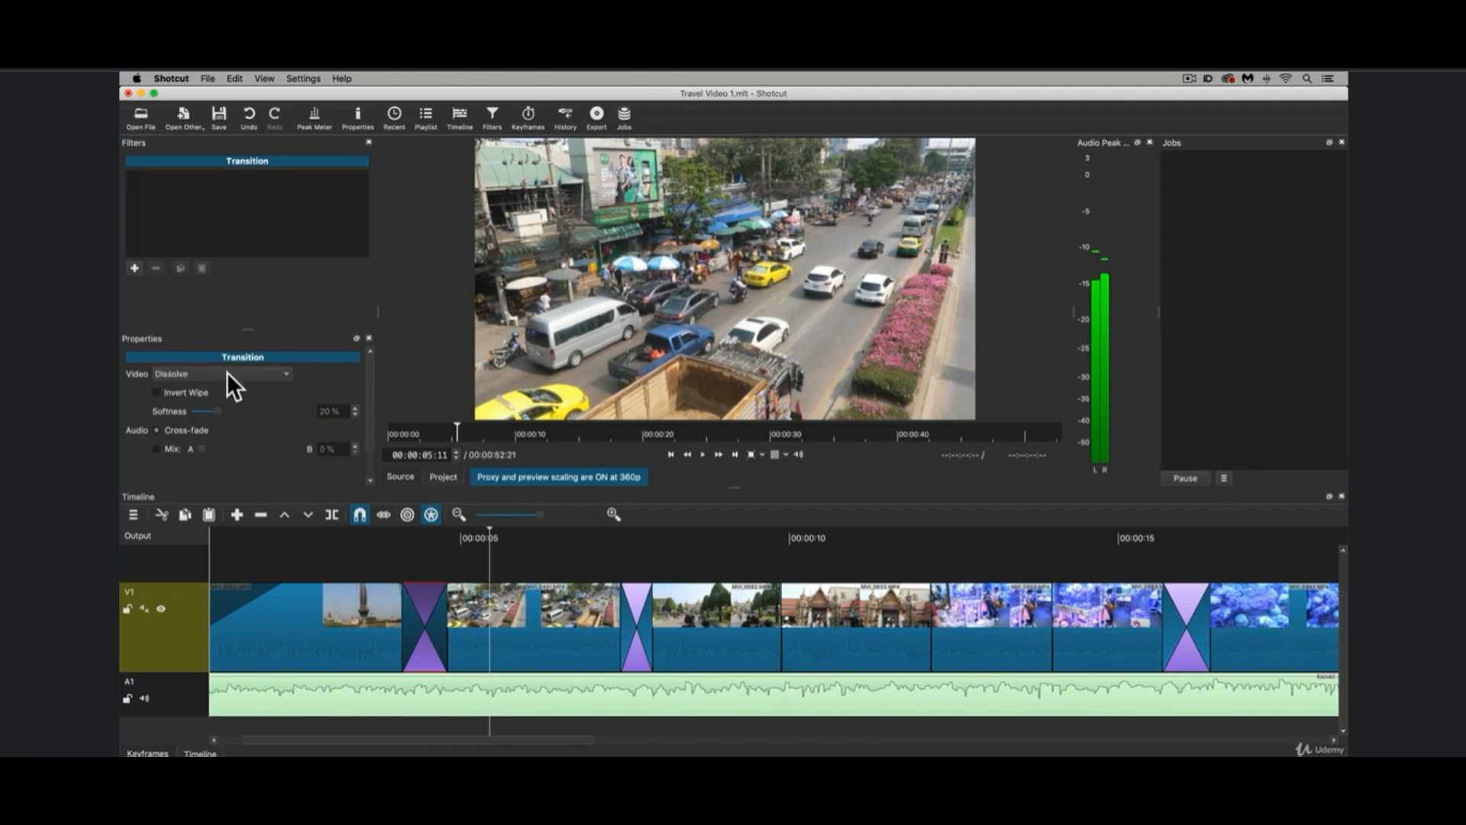
# Try the Matrix Snake Horizontal wipe with 70% softness on the selected transition and play it.
pyautogui.click(227, 373)
pyautogui.click(237, 561)
pyautogui.moveTo(218, 413); pyautogui.dragTo(273, 412)
pyautogui.click(380, 535)
pyautogui.press('space')
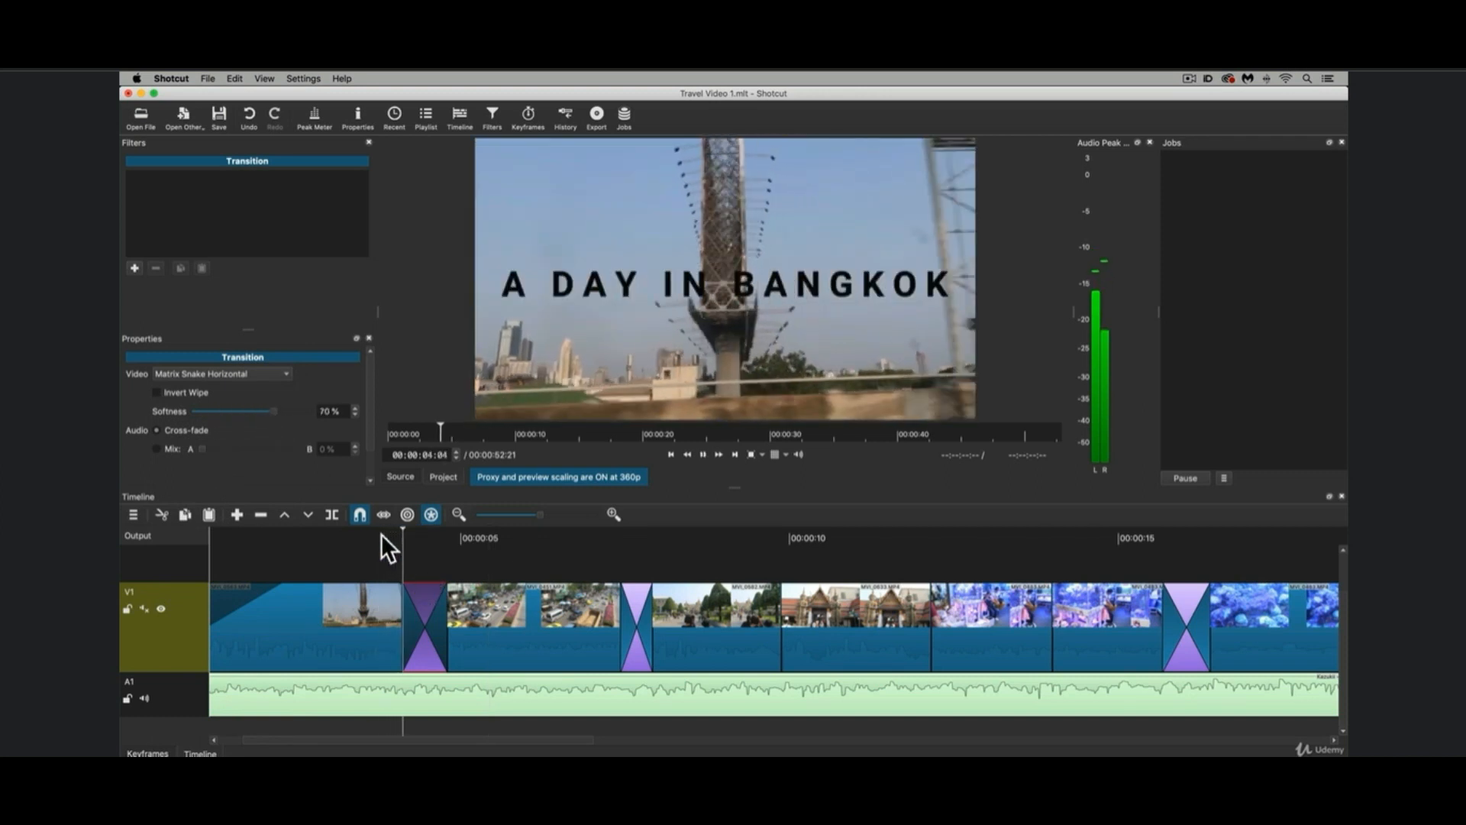
pyautogui.press('space')
# Raise the Matrix Snake Horizontal wipe's softness to 100% and play the transition.
pyautogui.moveTo(273, 410); pyautogui.dragTo(310, 414)
pyautogui.click(362, 533)
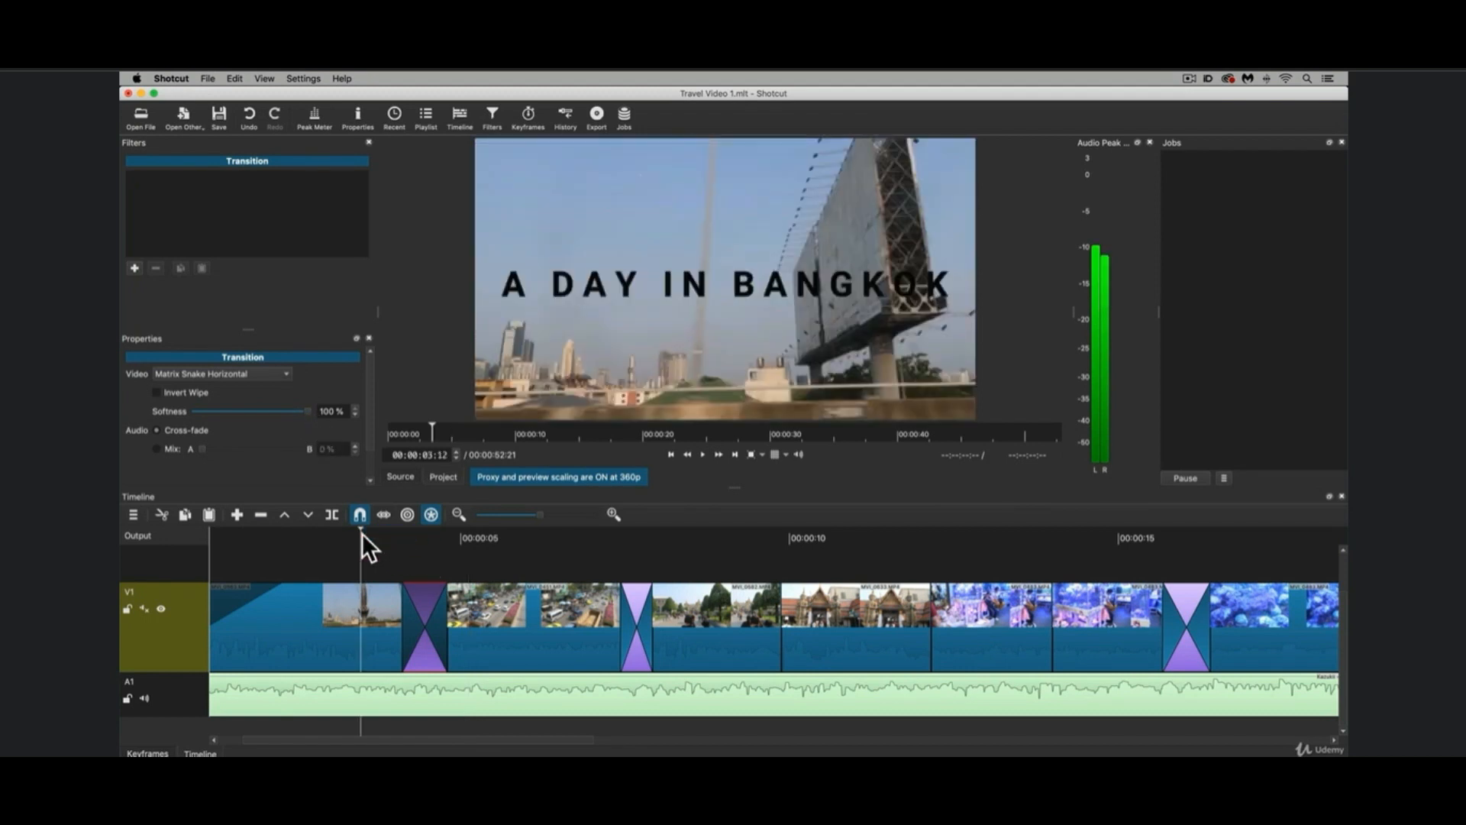
pyautogui.press('space')
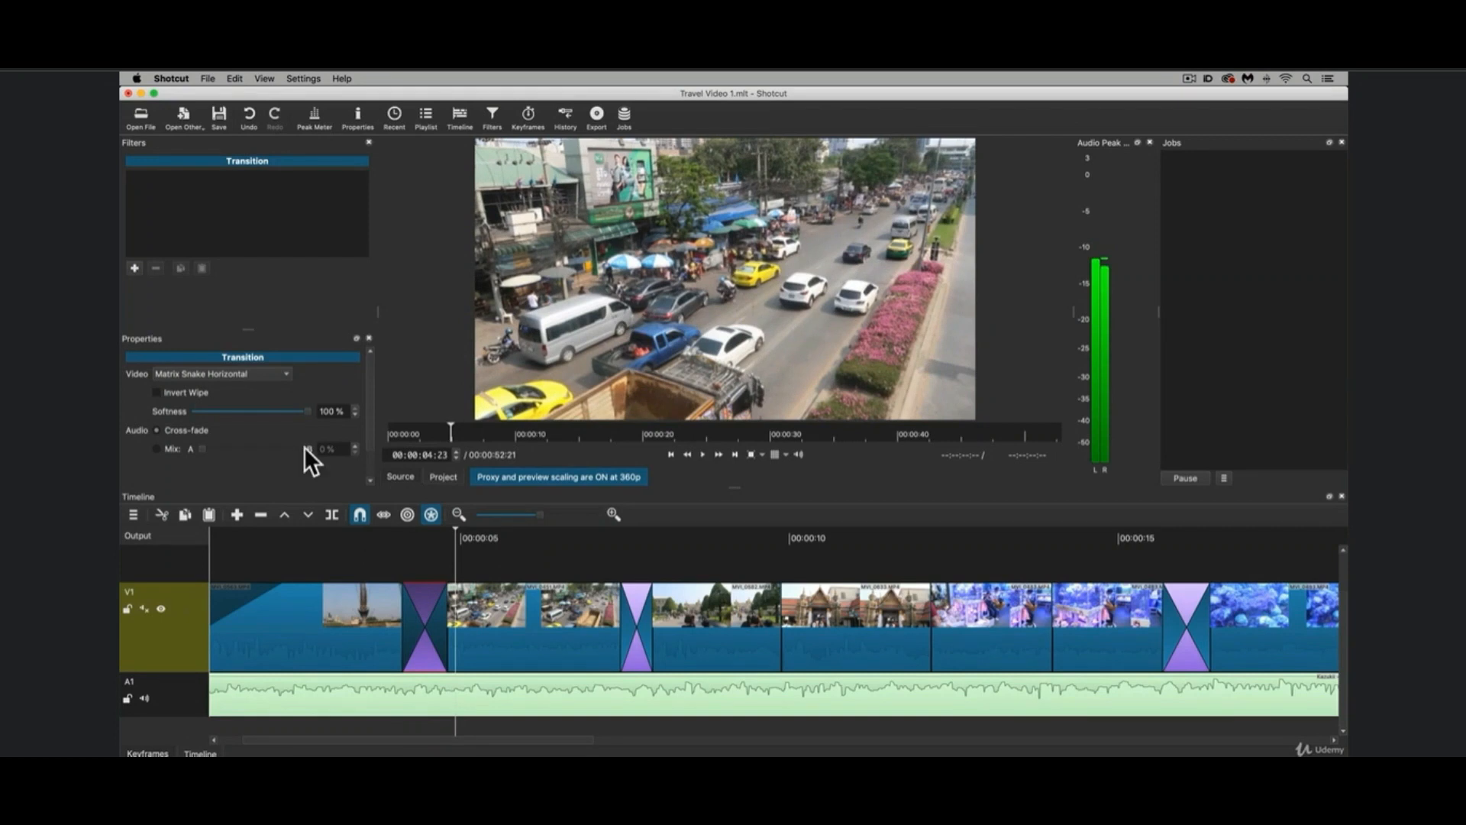
# Set the wipe's softness to 0% and play the transition again.
pyautogui.moveTo(312, 407); pyautogui.dragTo(192, 407)
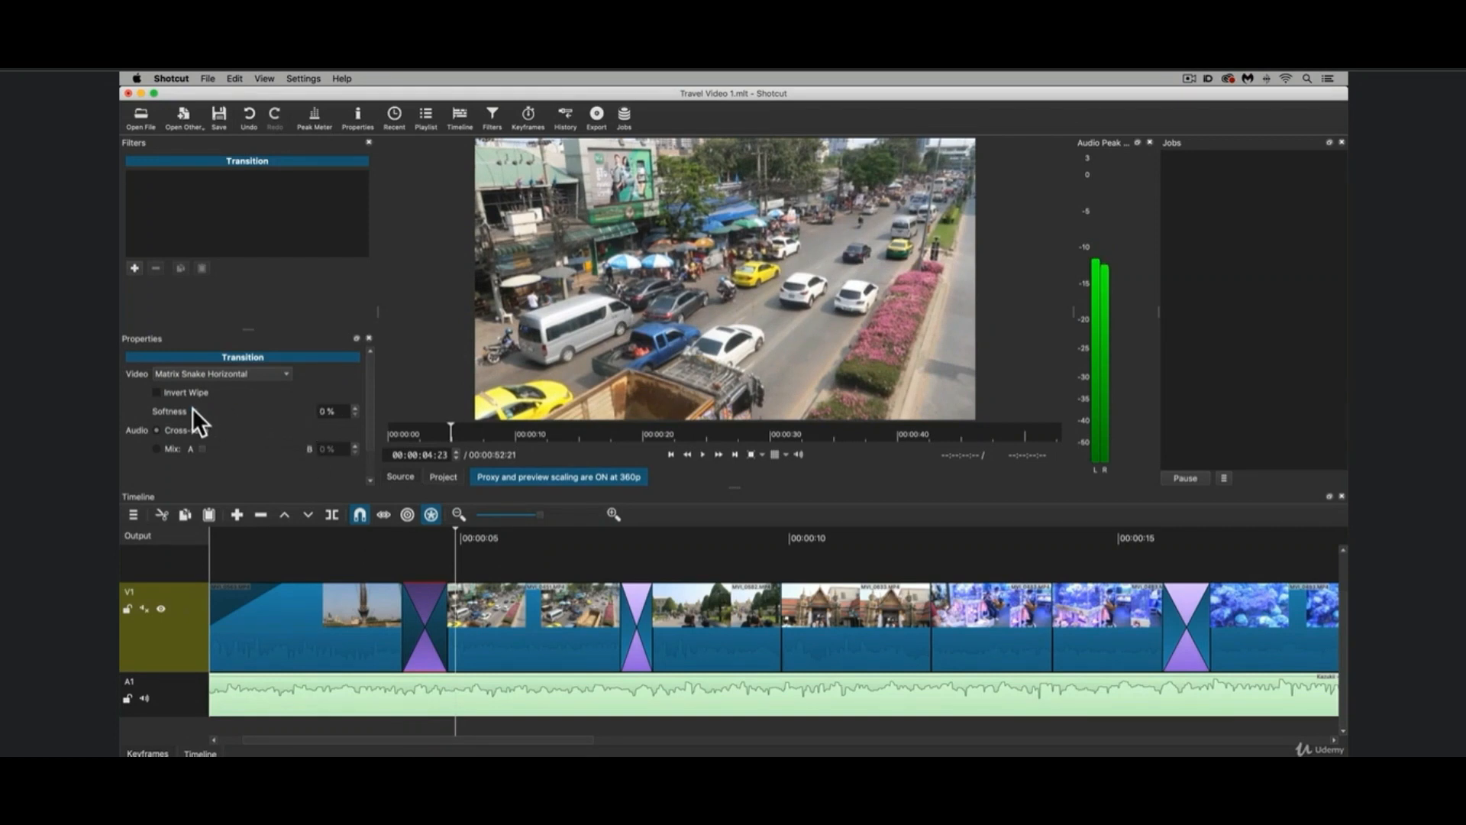
pyautogui.click(350, 531)
pyautogui.press('space')
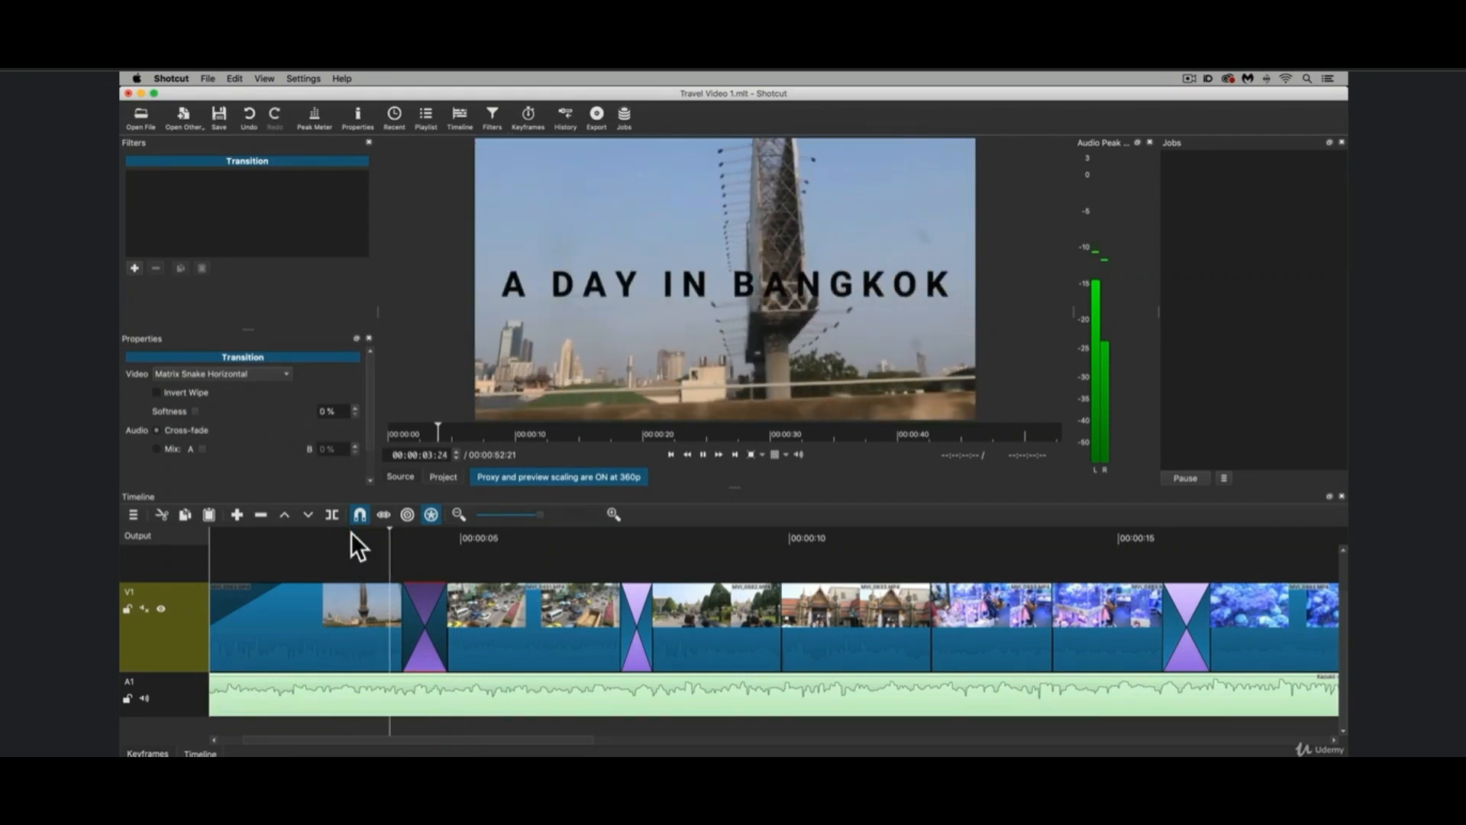
pyautogui.press('space')
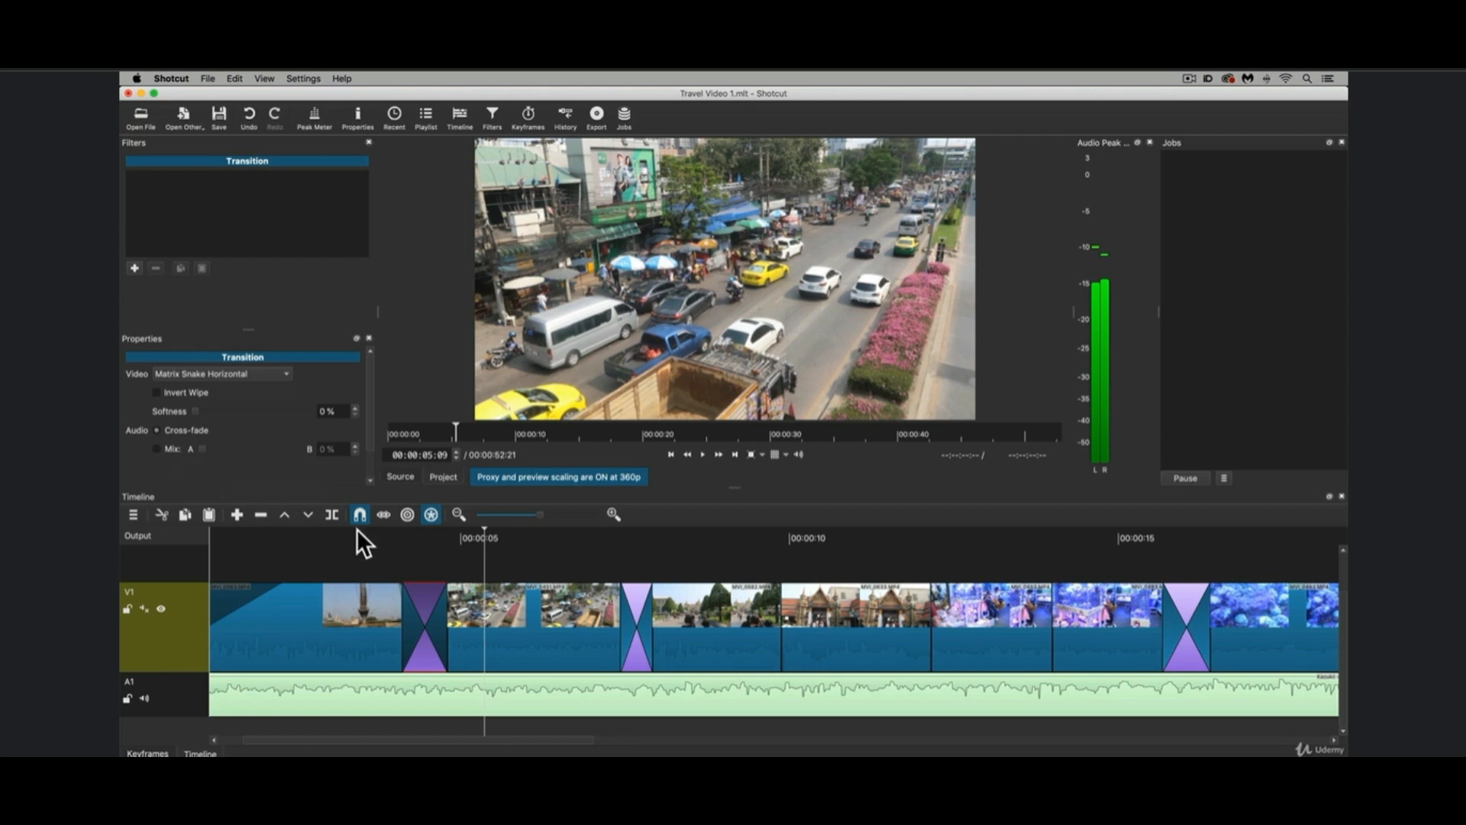
# Set the selected transition's video type back to Dissolve.
pyautogui.click(219, 380)
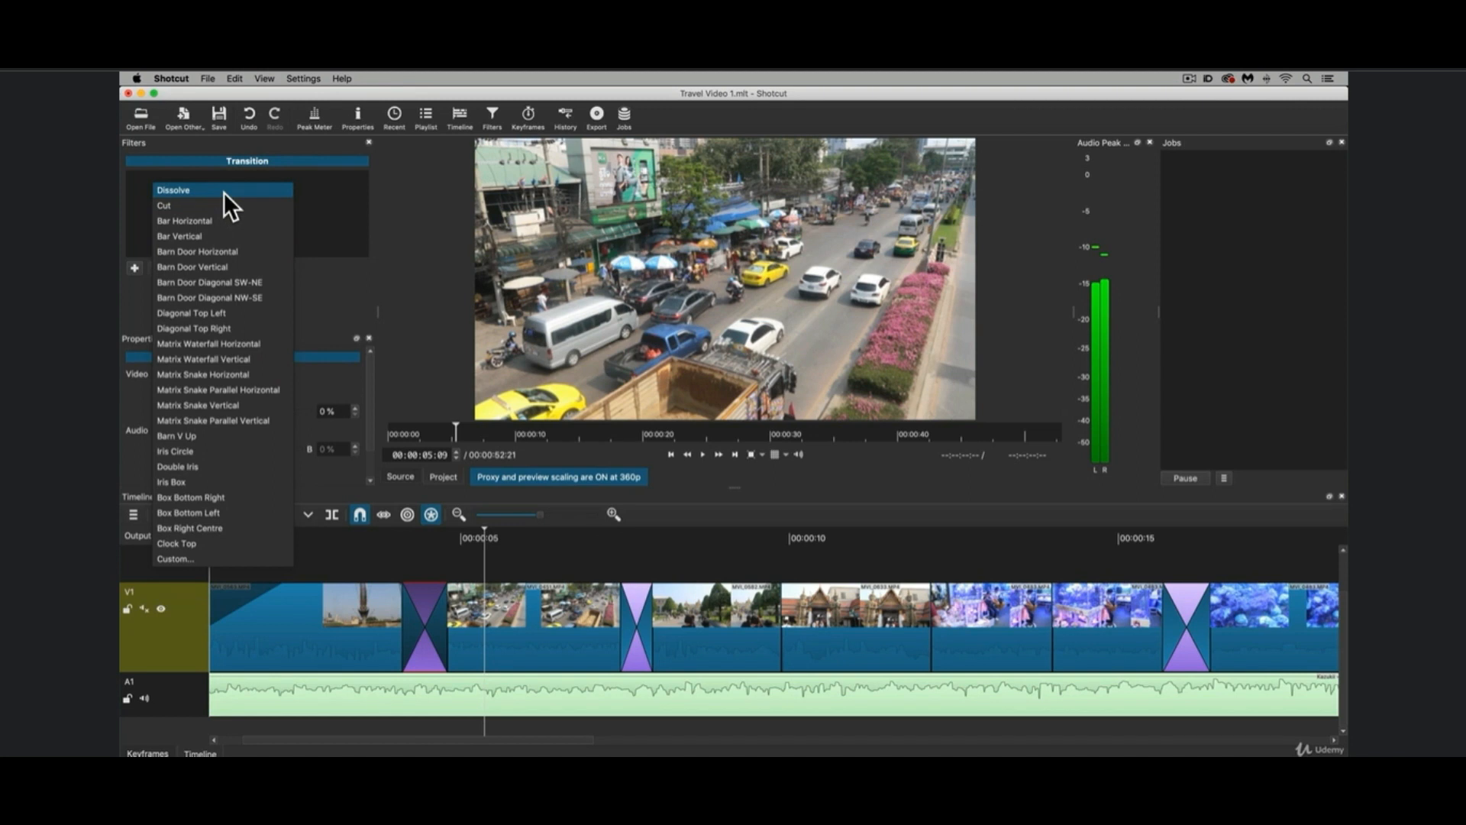
pyautogui.click(223, 191)
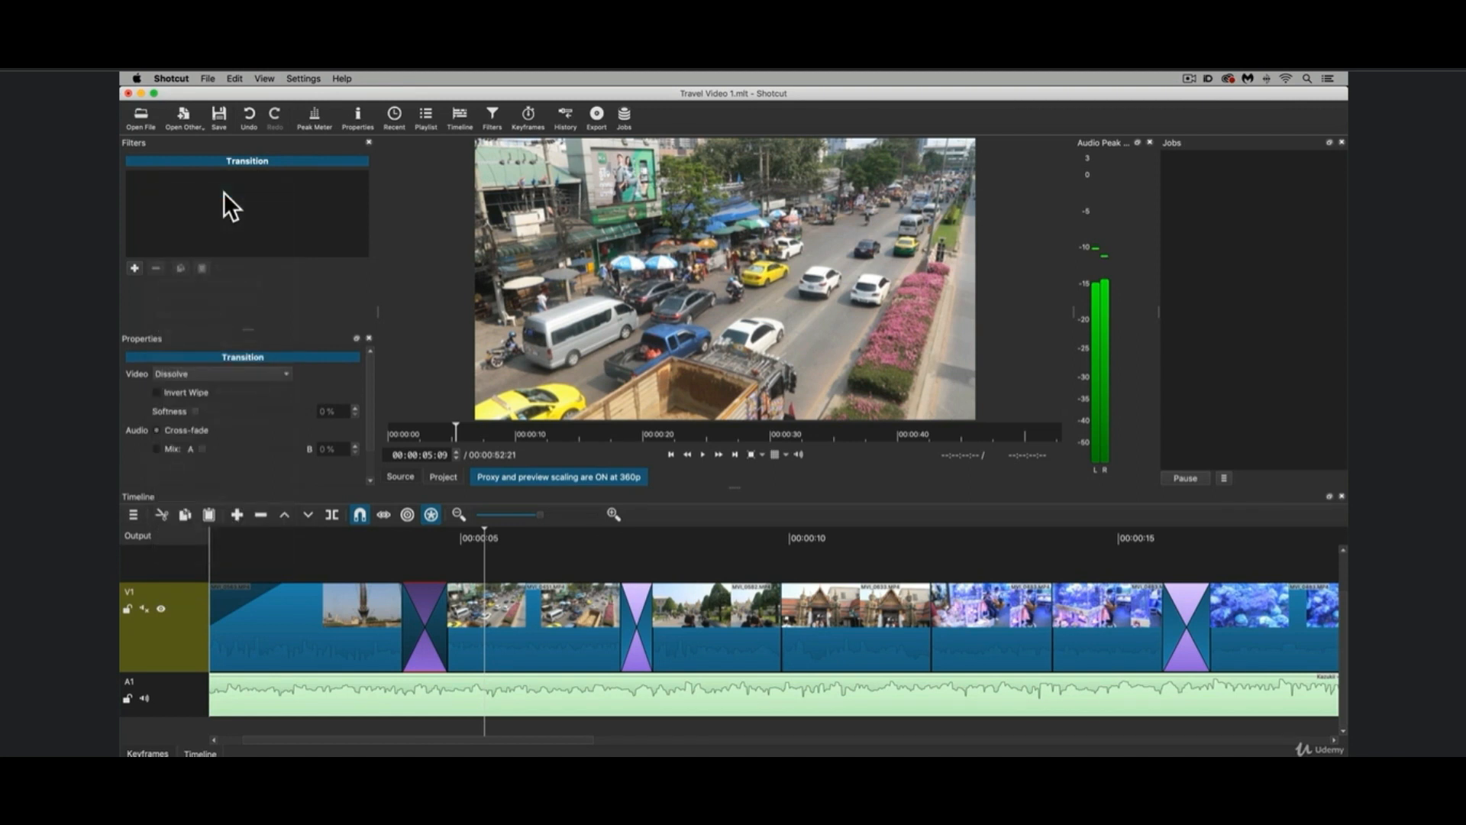
# Inspect the opening title clip's properties and the dissolve's properties, and play on through the second transition into the market clips.
pyautogui.hscroll(-1, 402, 542)
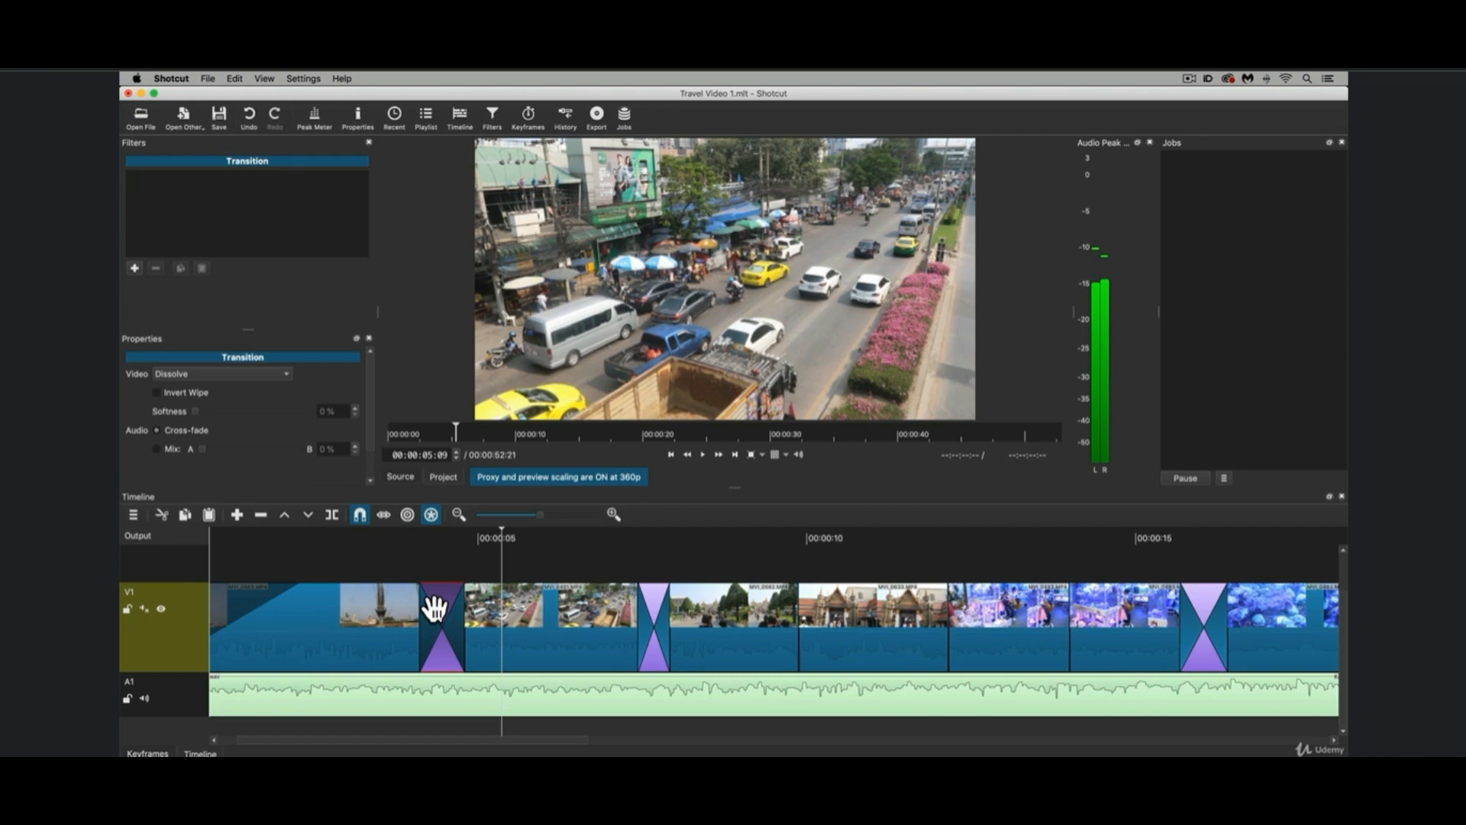
pyautogui.click(385, 609)
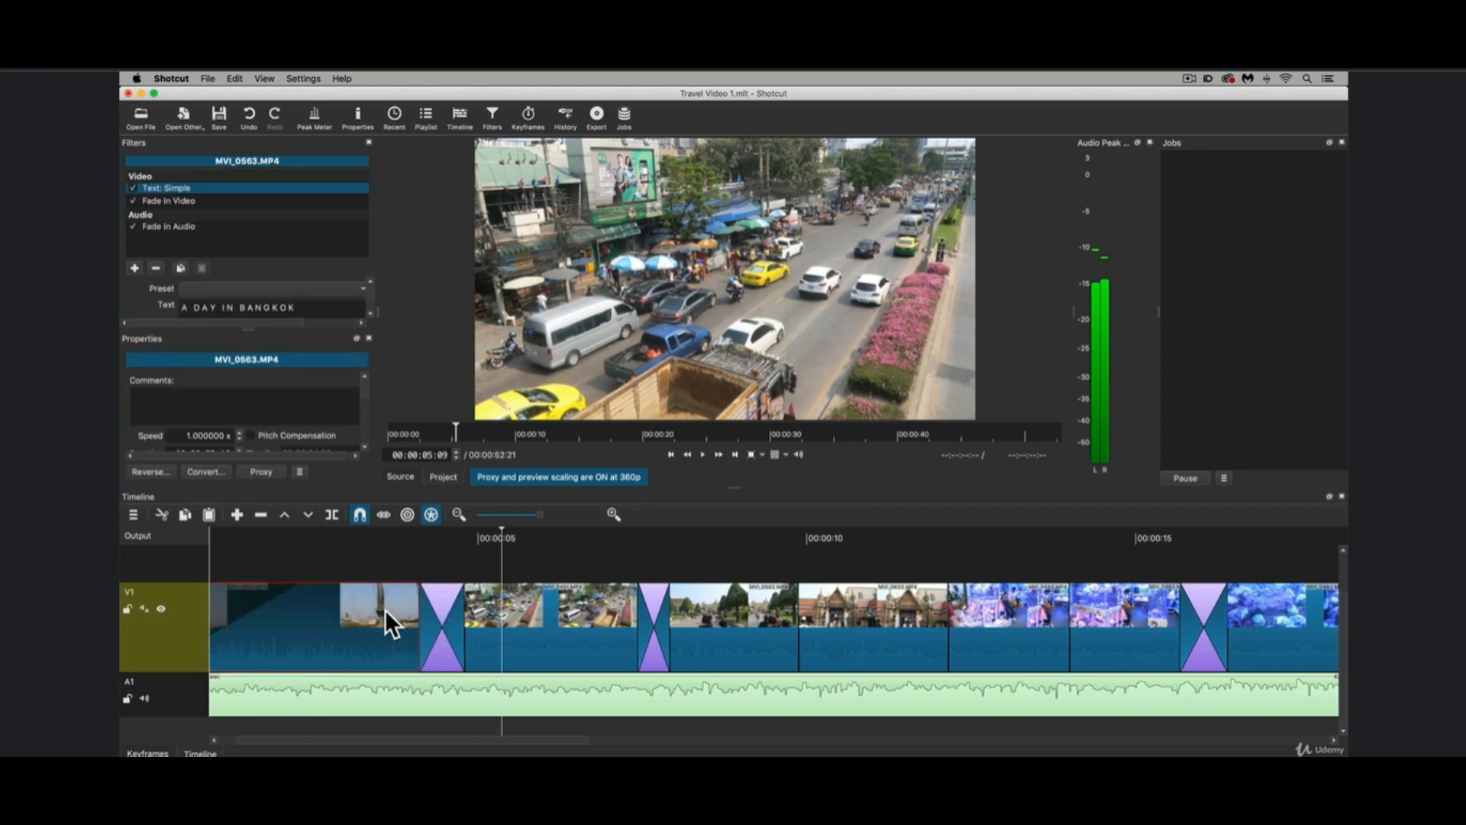
pyautogui.click(449, 613)
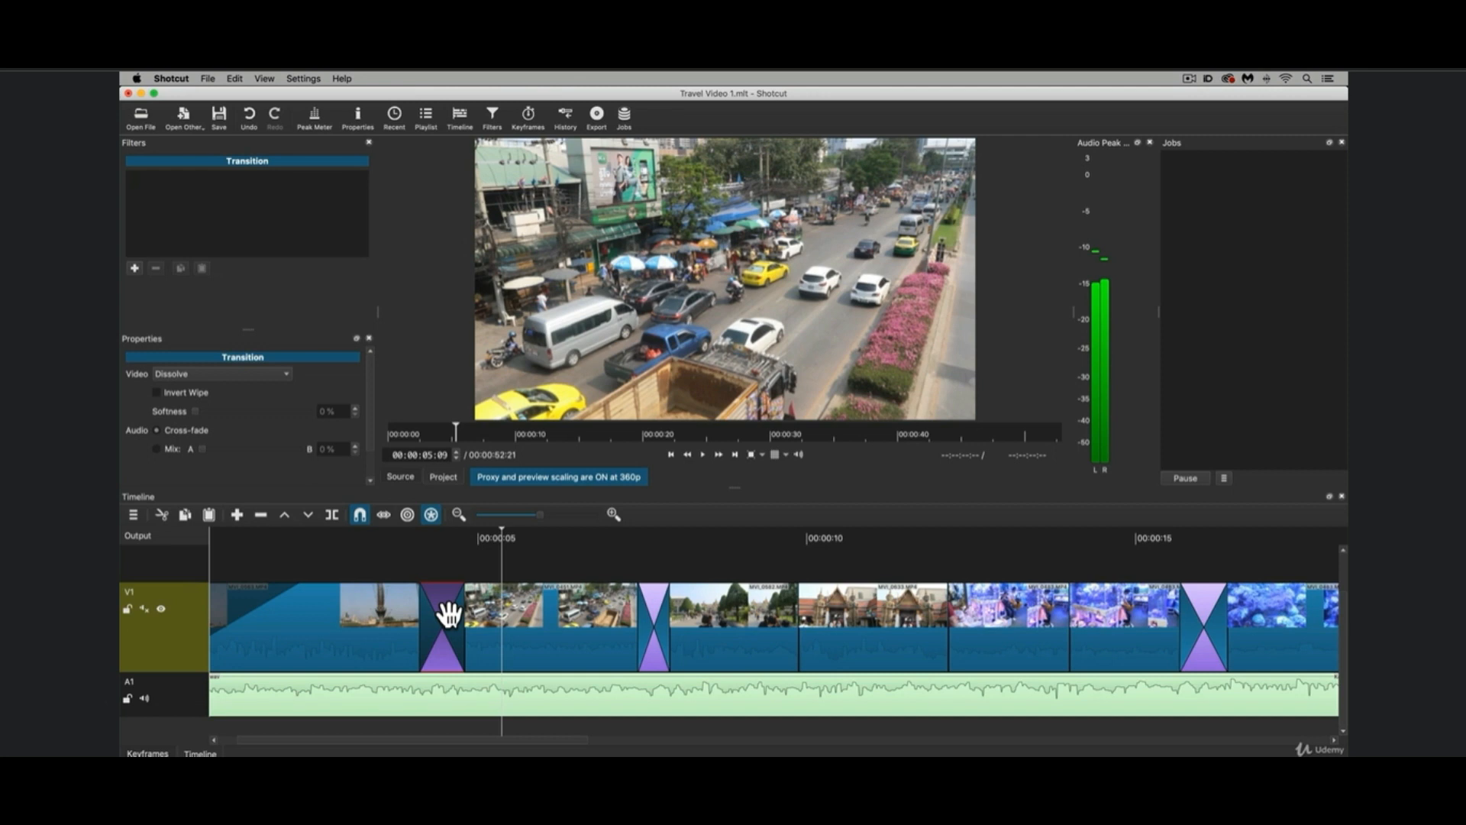
pyautogui.press('space')
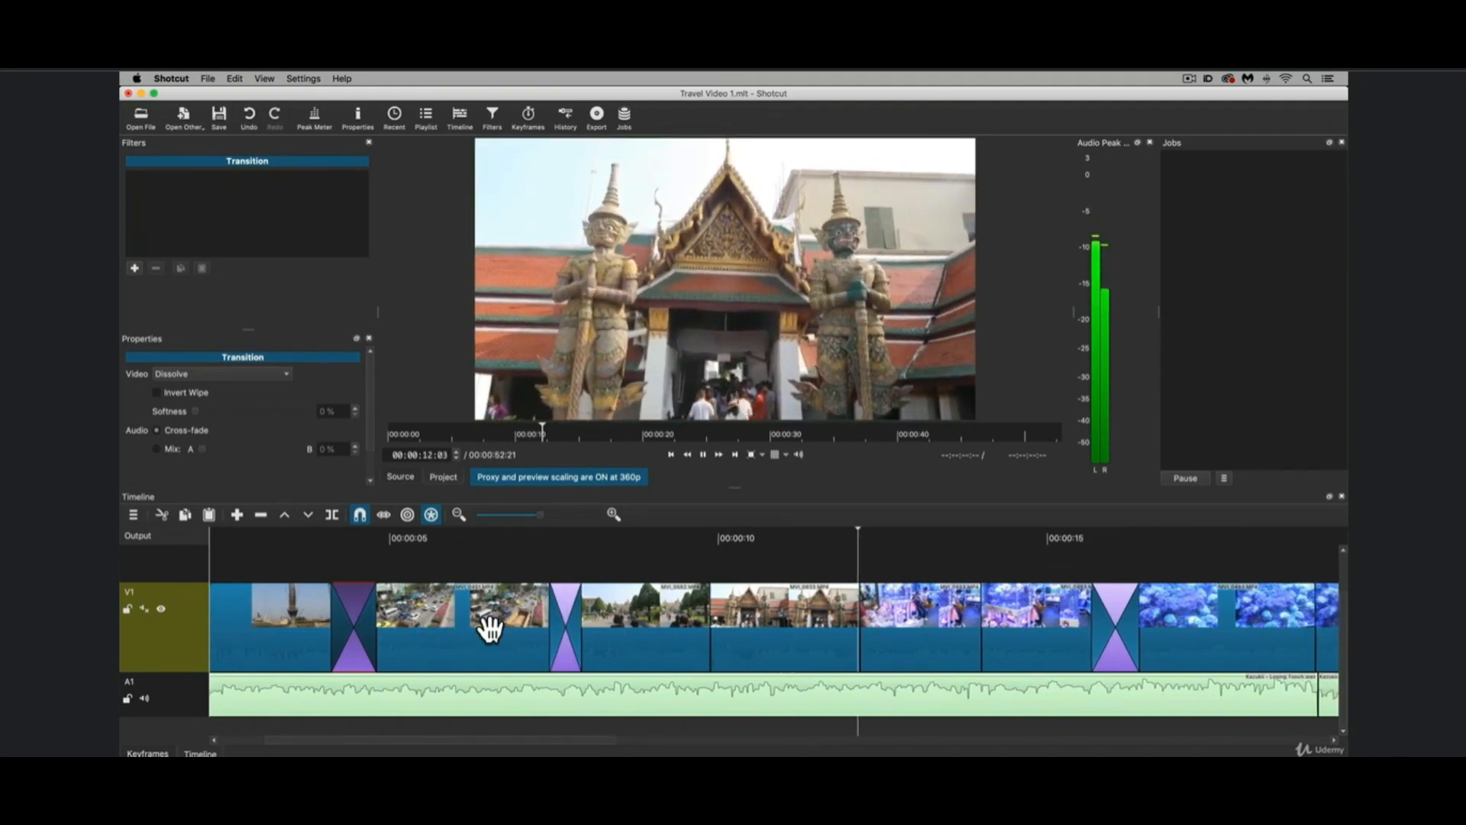
pyautogui.press('space')
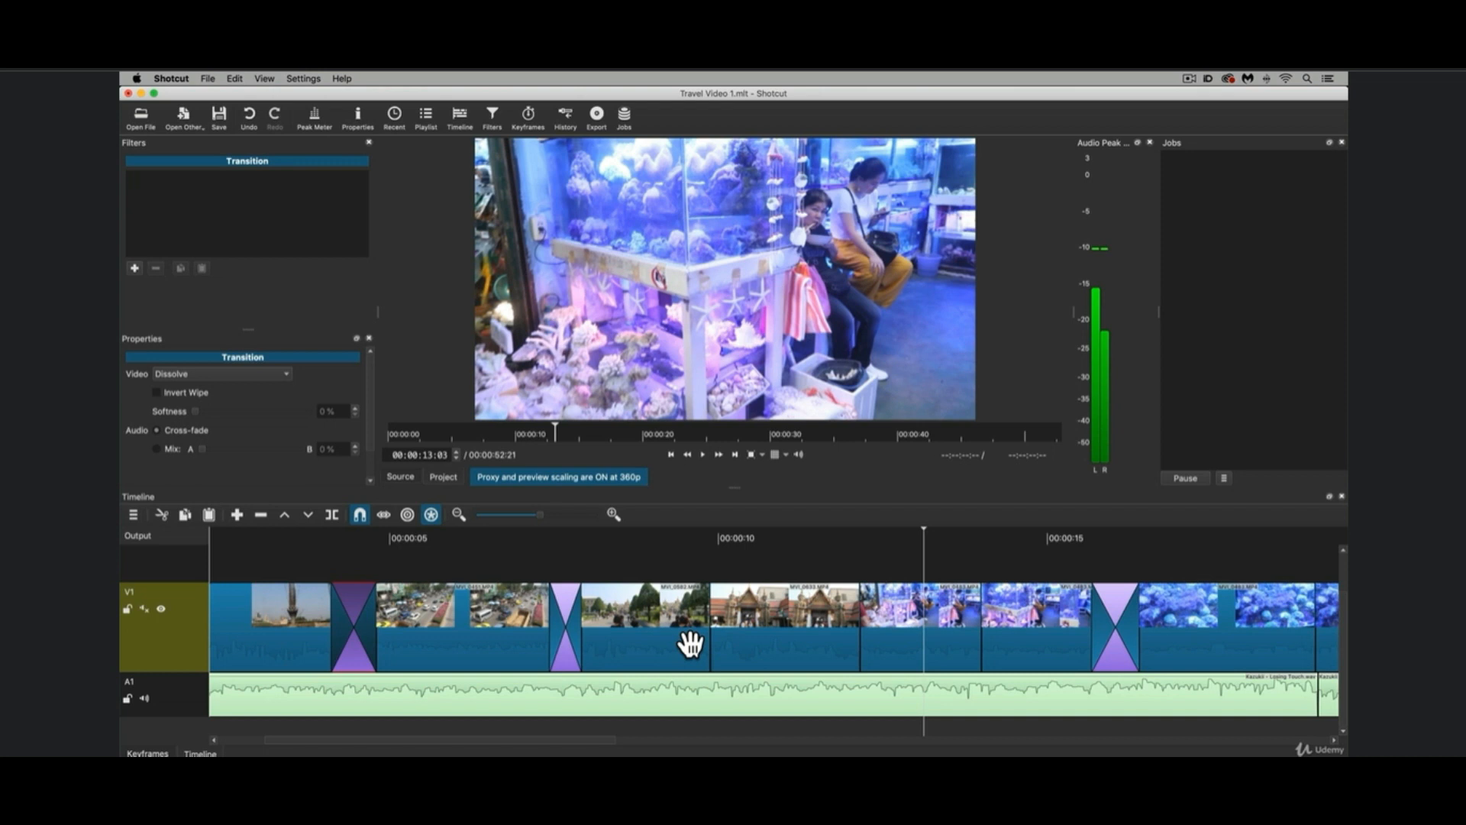
# Play the first dissolve, trim its start edge slightly shorter, and play the title-to-traffic change again.
pyautogui.click(301, 533)
pyautogui.press('space')
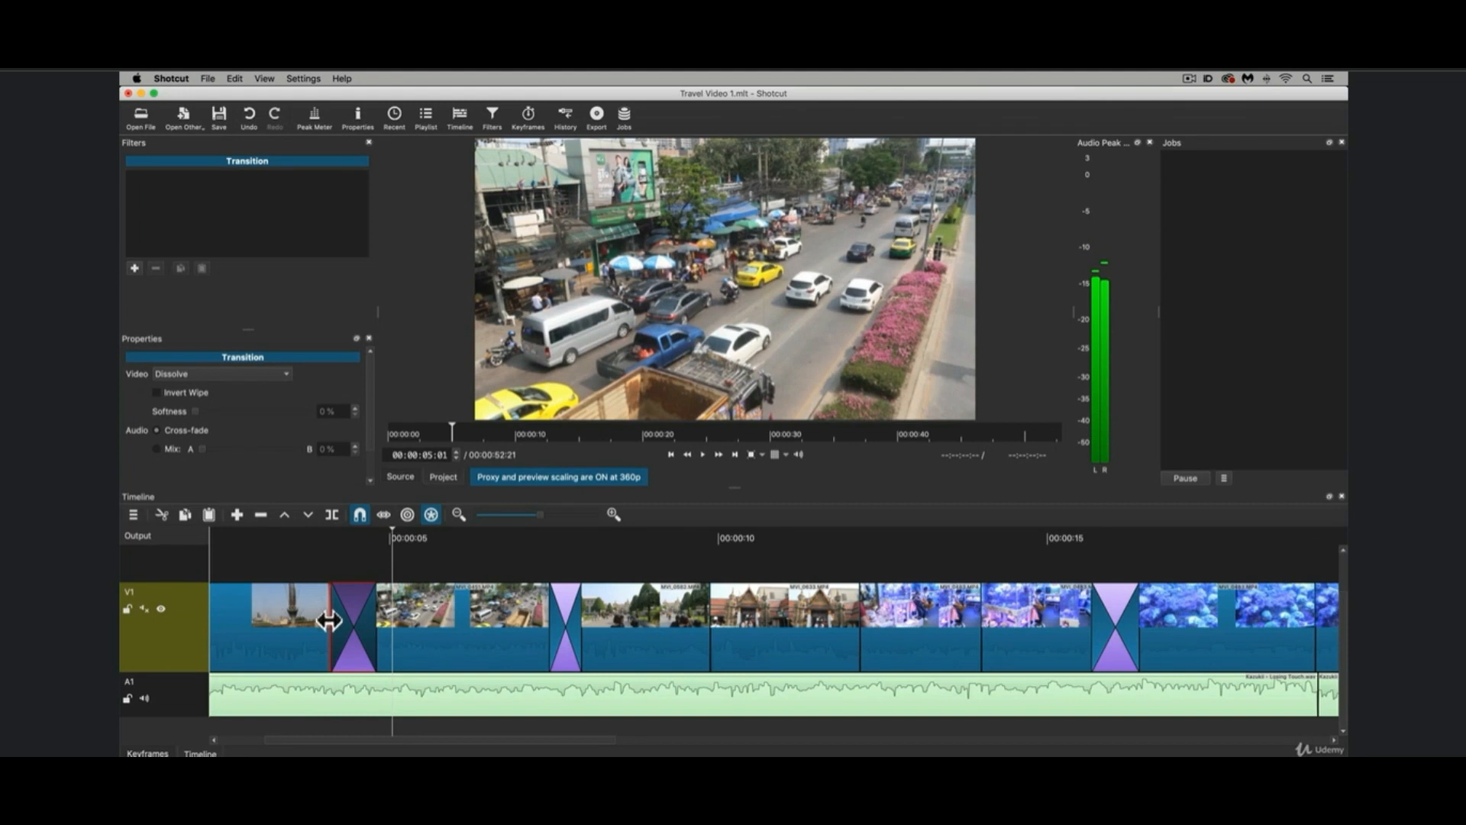
pyautogui.moveTo(337, 620); pyautogui.dragTo(346, 621)
pyautogui.click(339, 531)
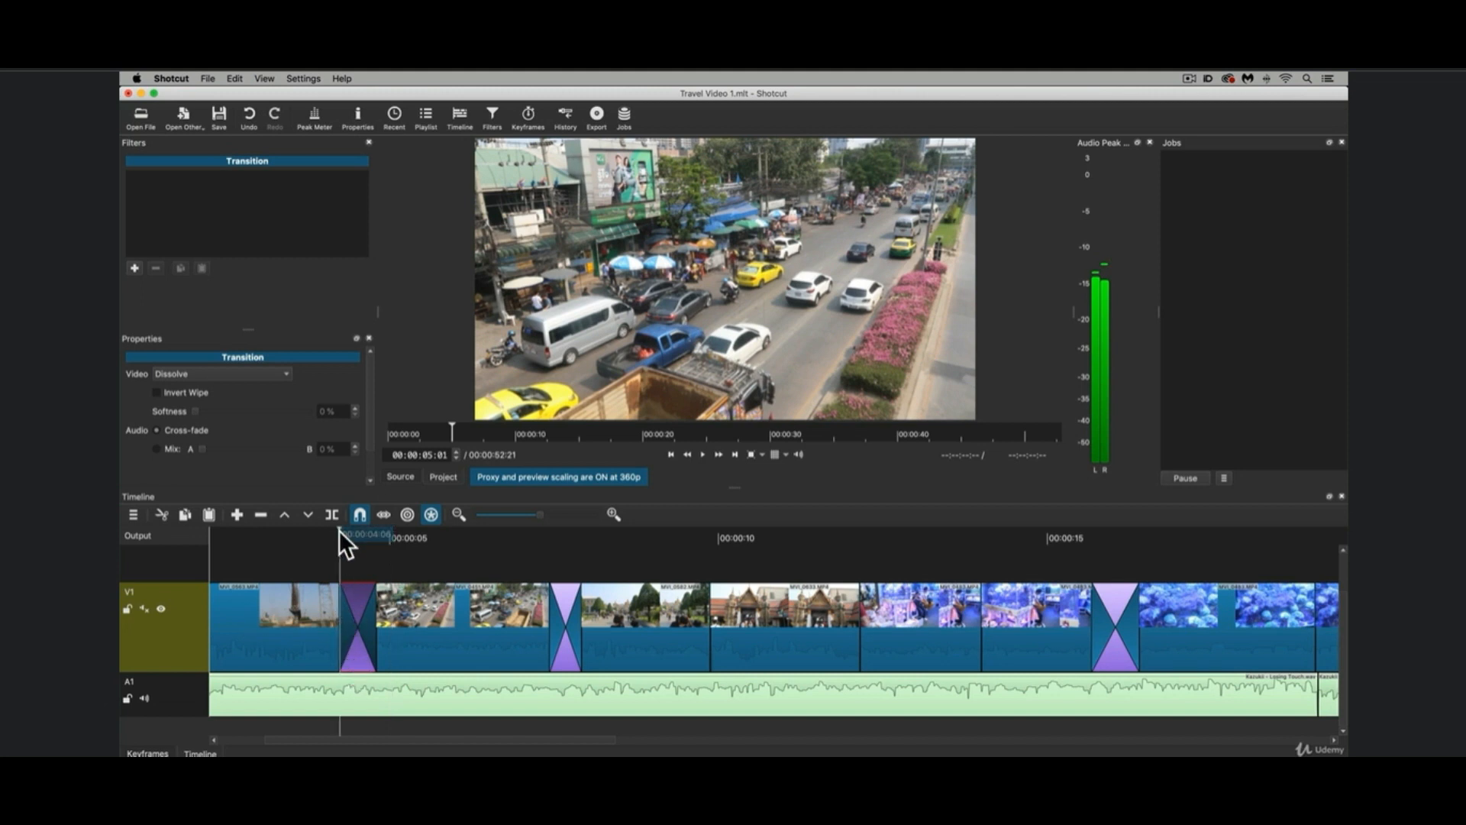
pyautogui.press('=')
pyautogui.press('=')
pyautogui.press('=')
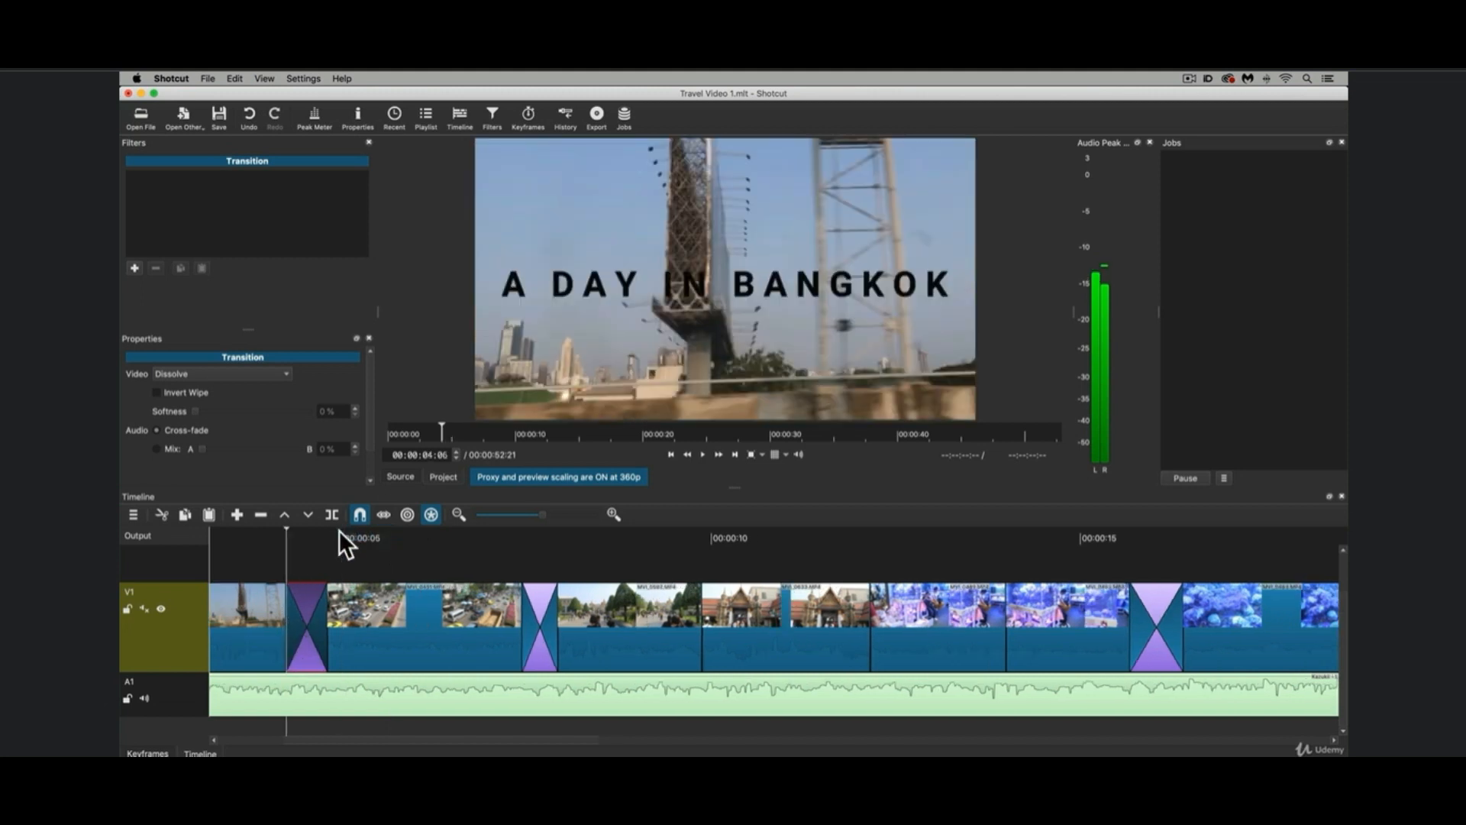
pyautogui.hscroll(-5, 341, 557)
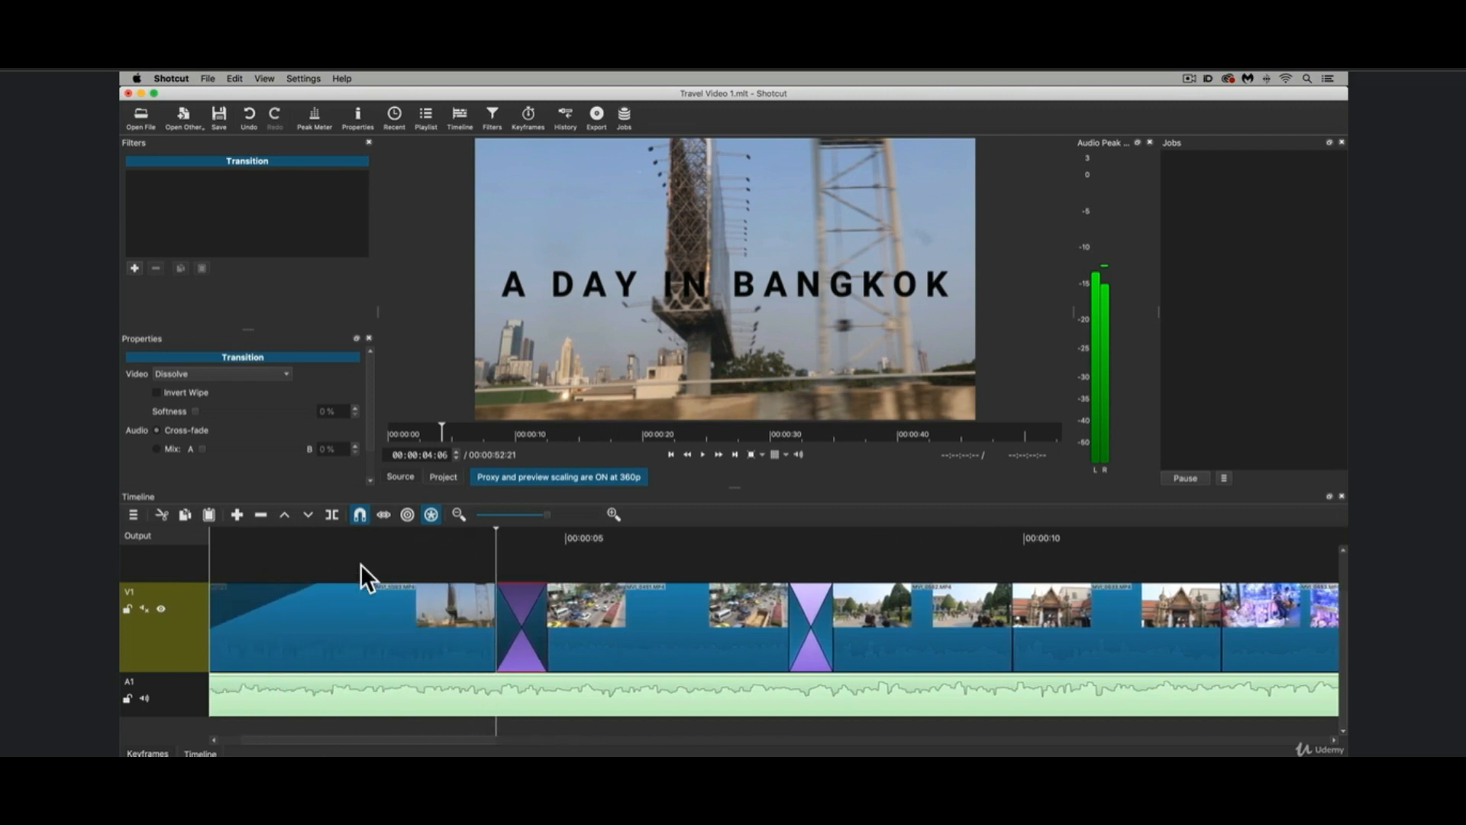
pyautogui.click(418, 529)
pyautogui.press('space')
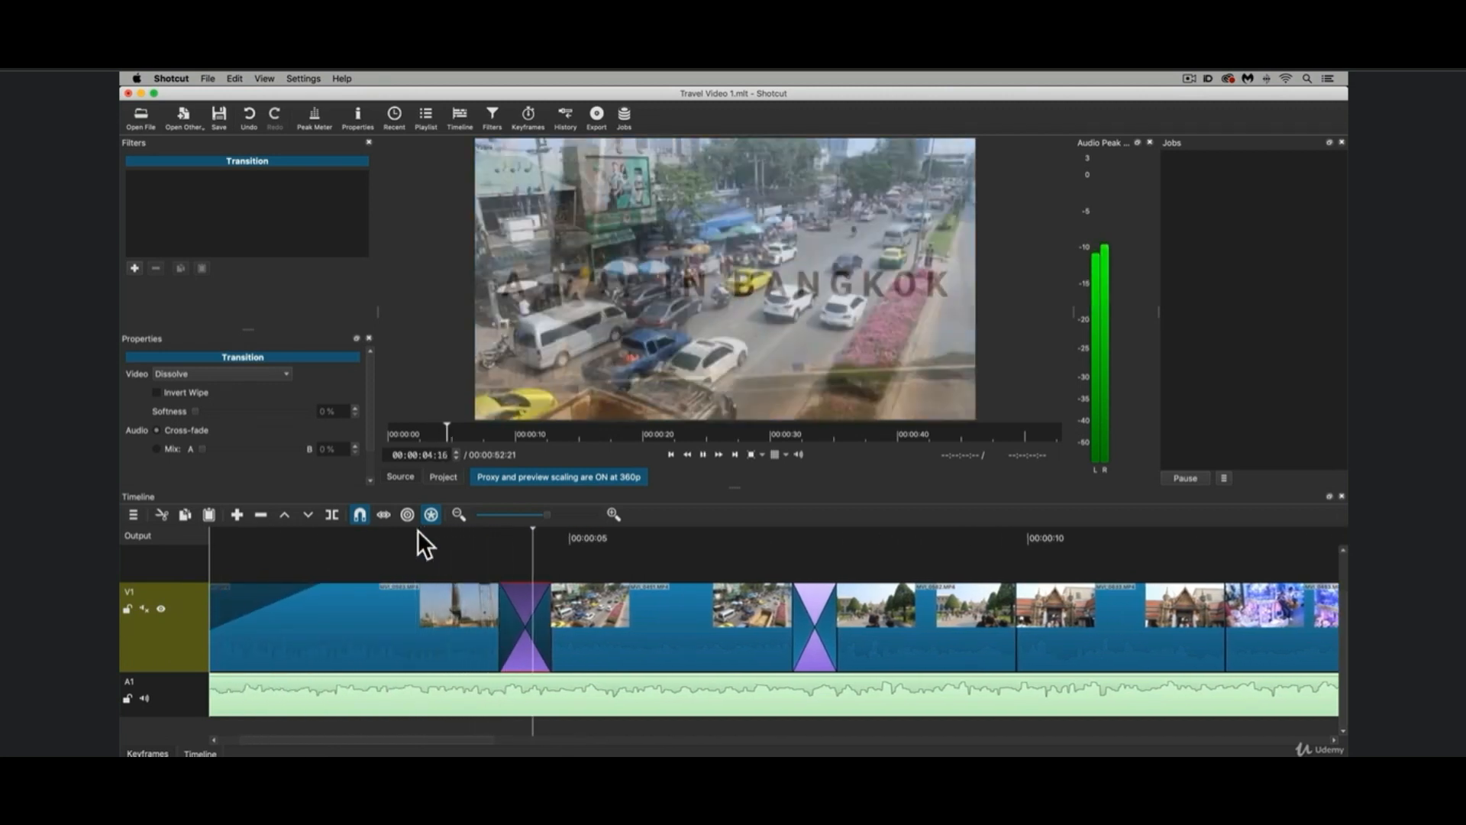
pyautogui.click(453, 529)
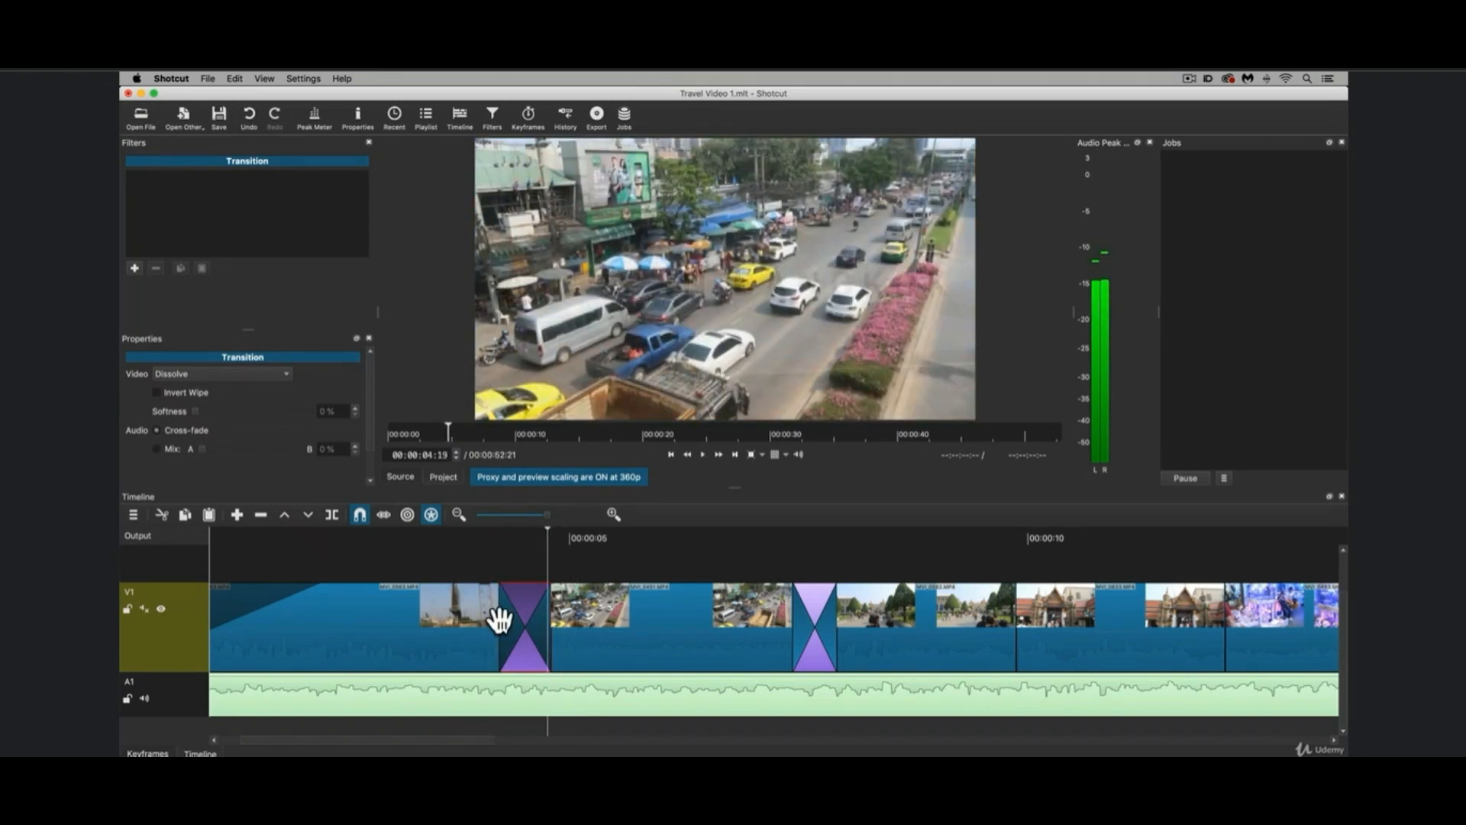
# Extend the first dissolve's start further into the title clip, pull its end earlier, and play it after each change.
pyautogui.moveTo(497, 622); pyautogui.dragTo(456, 604)
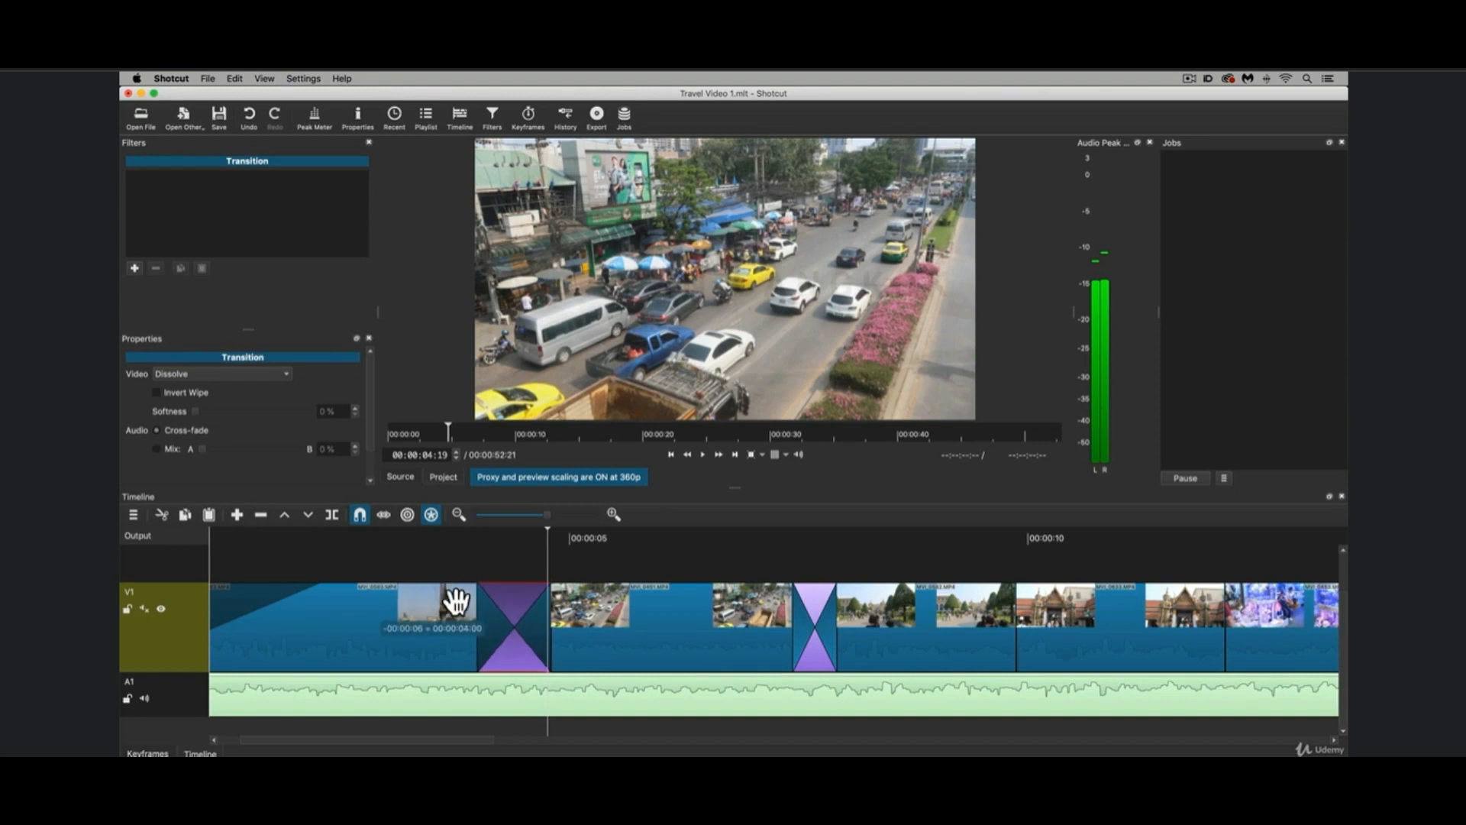
pyautogui.click(425, 534)
pyautogui.press('space')
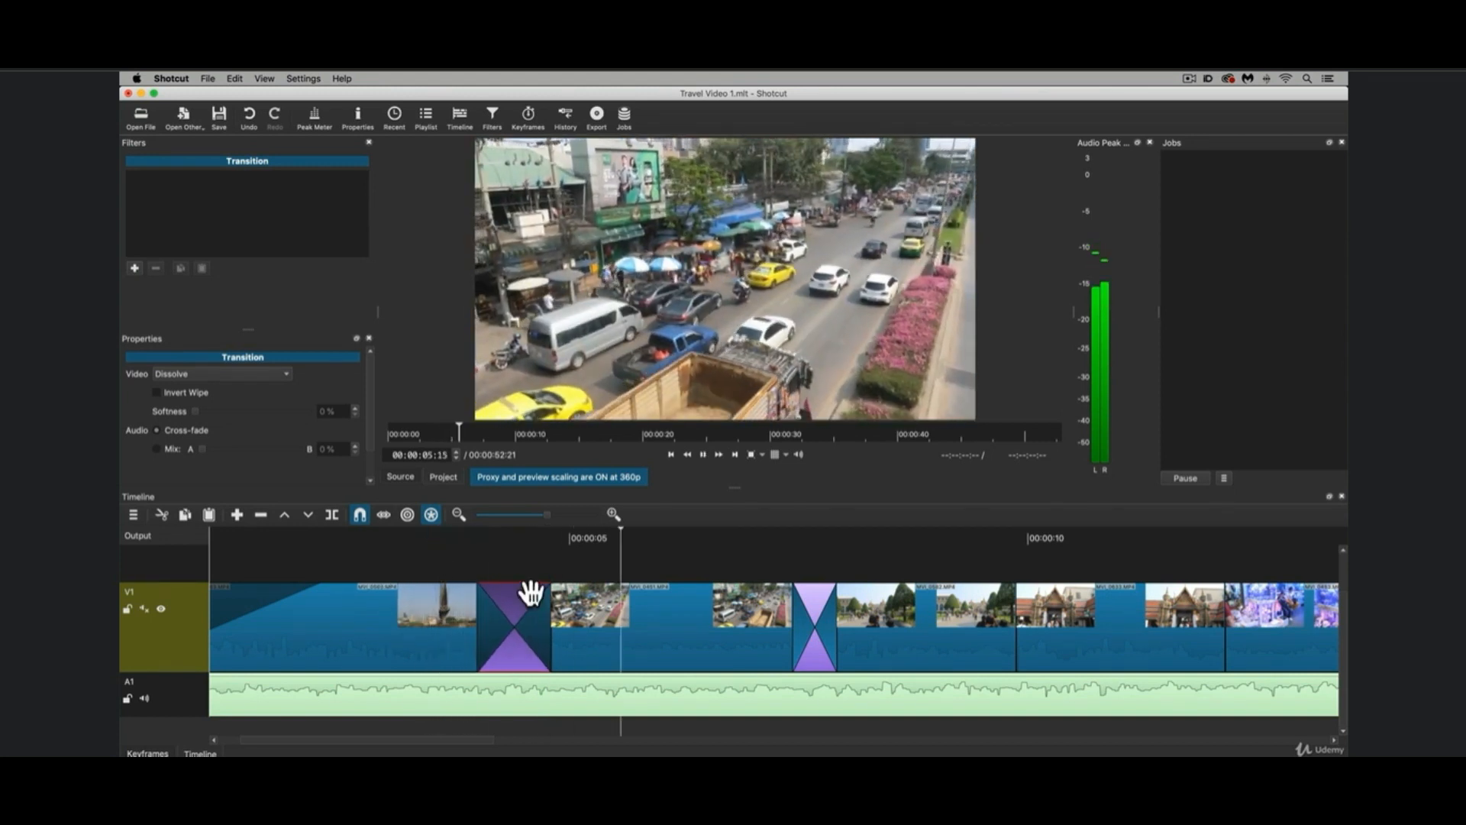
pyautogui.moveTo(552, 623); pyautogui.dragTo(528, 617)
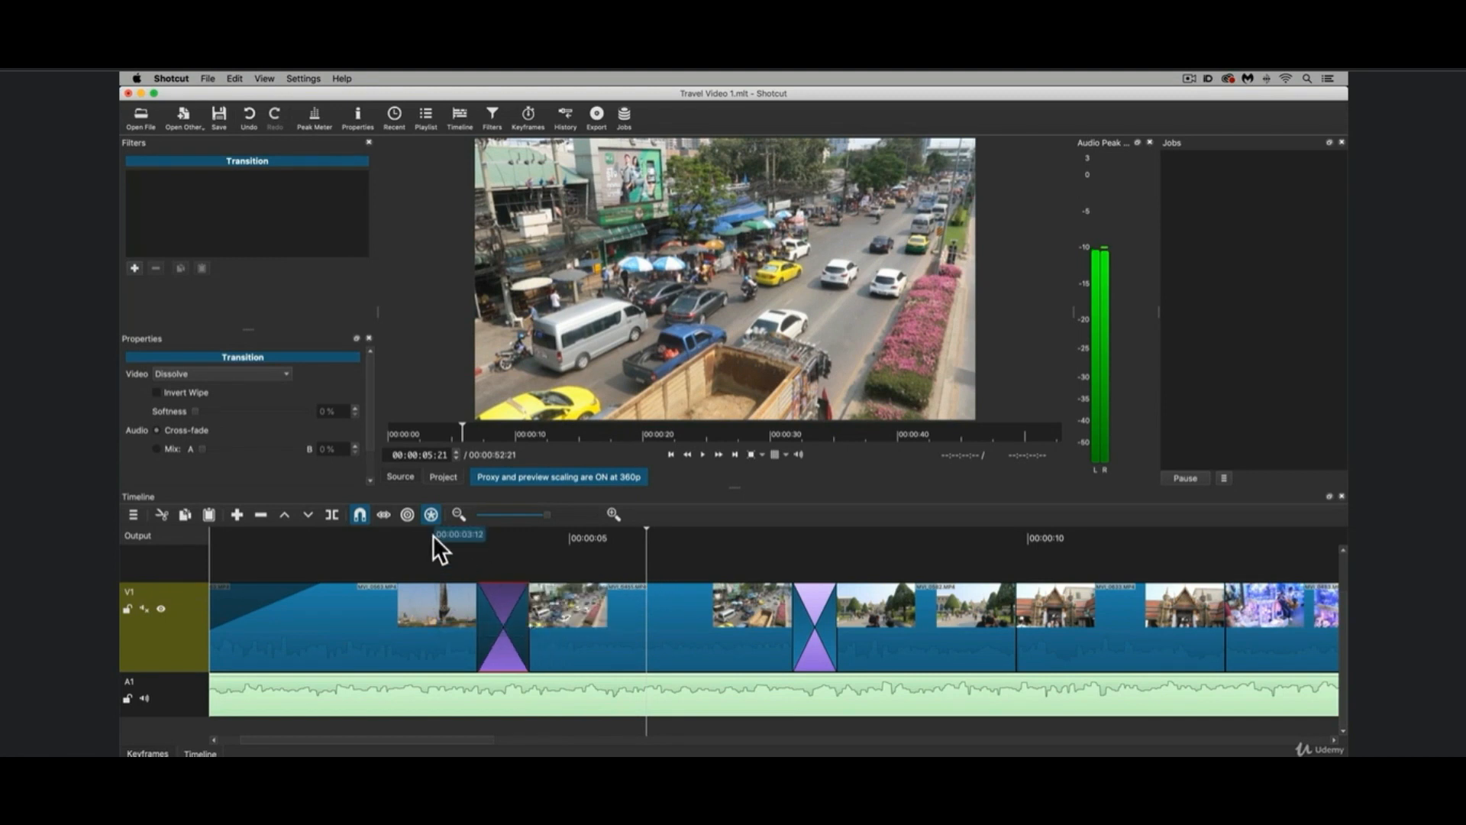
pyautogui.click(433, 534)
pyautogui.press('space')
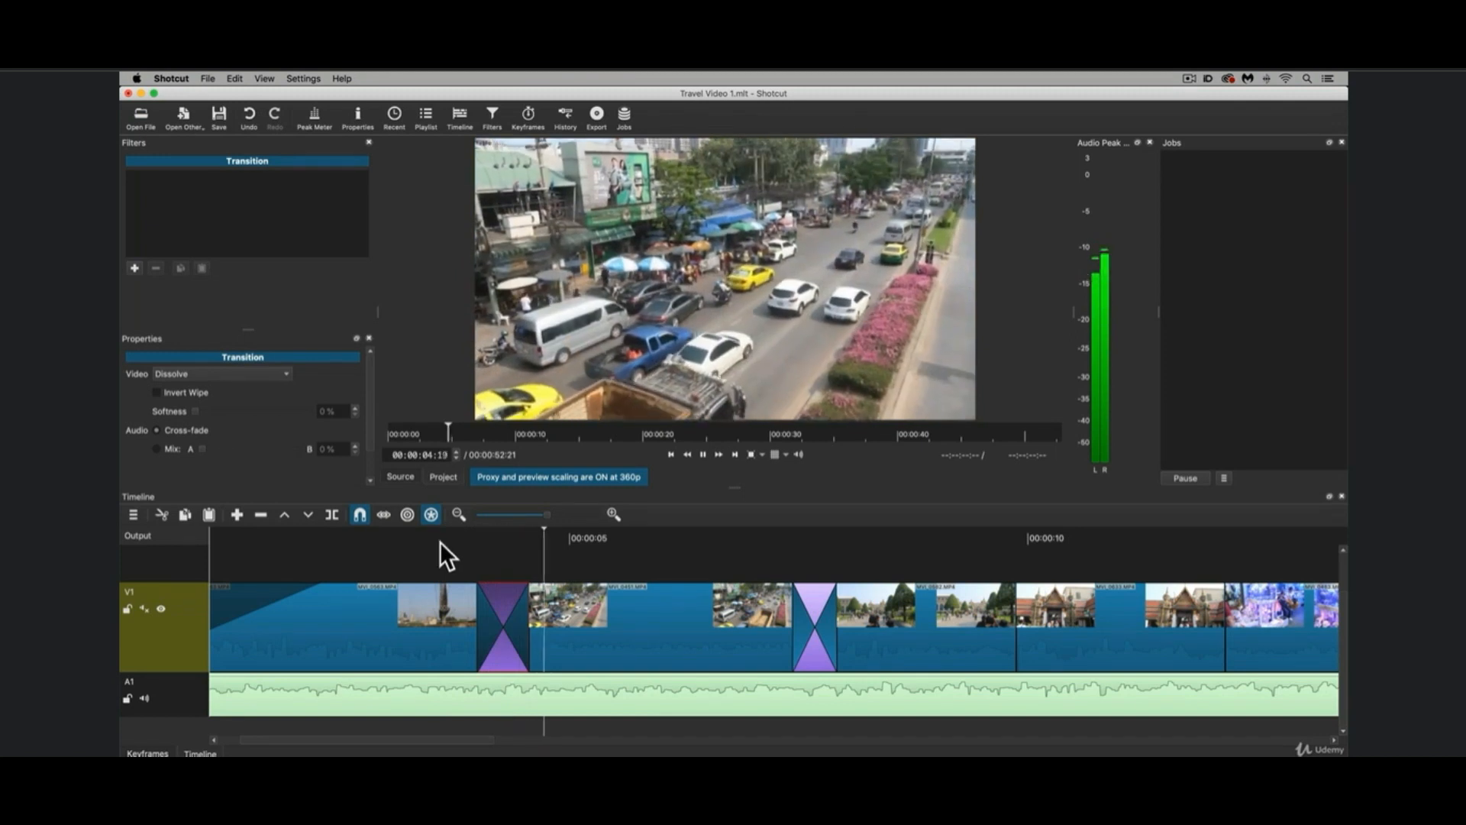
# Move the end of the dissolve between the traffic and palace garden clips later, its start slightly later, and play it repeatedly.
pyautogui.hscroll(5, 543, 628)
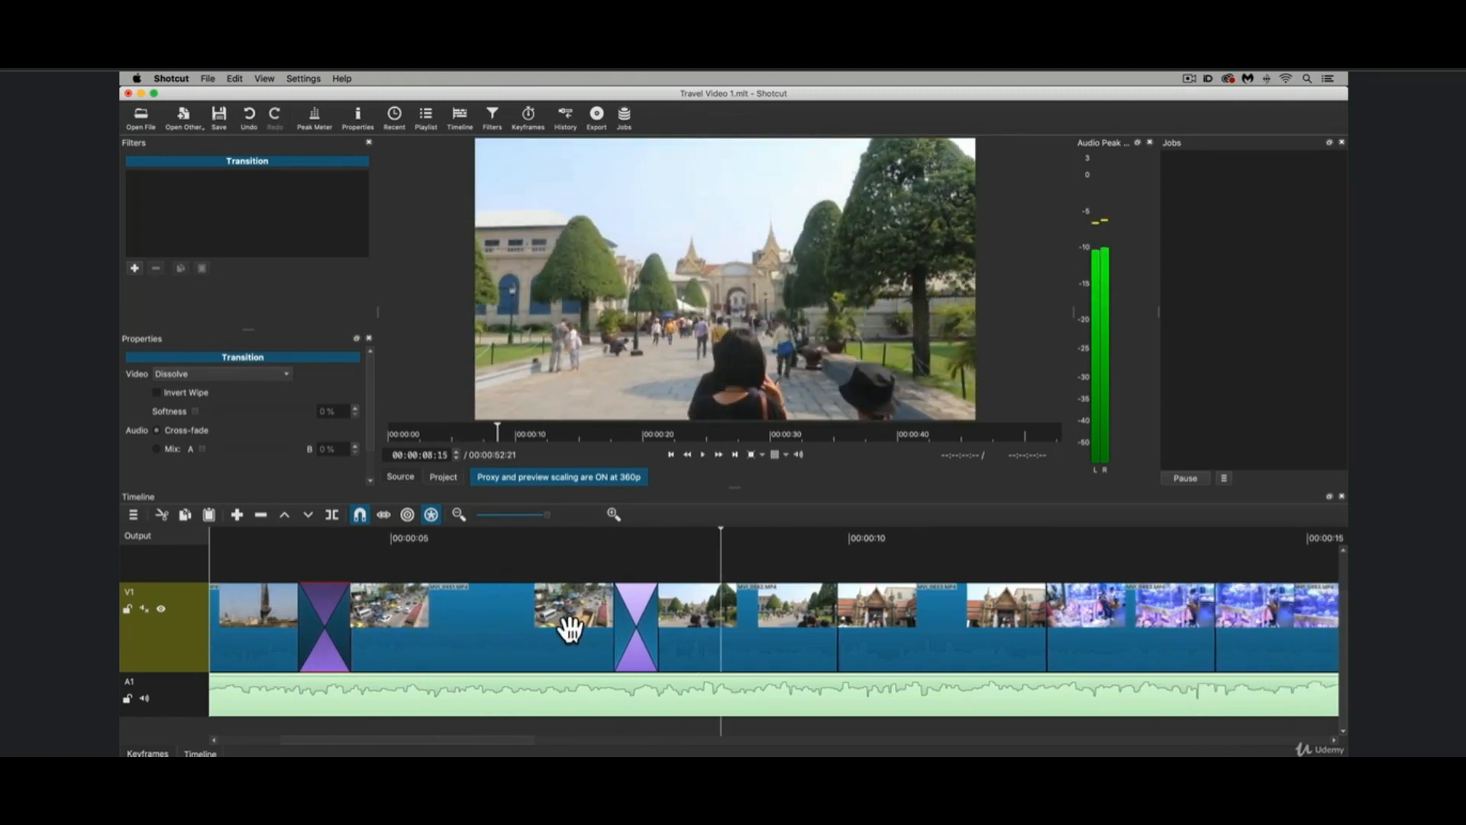
pyautogui.moveTo(658, 624)
pyautogui.moveTo(656, 625)
pyautogui.mouseDown()
pyautogui.moveTo(683, 625)
pyautogui.moveTo(633, 623)
pyautogui.mouseUp()
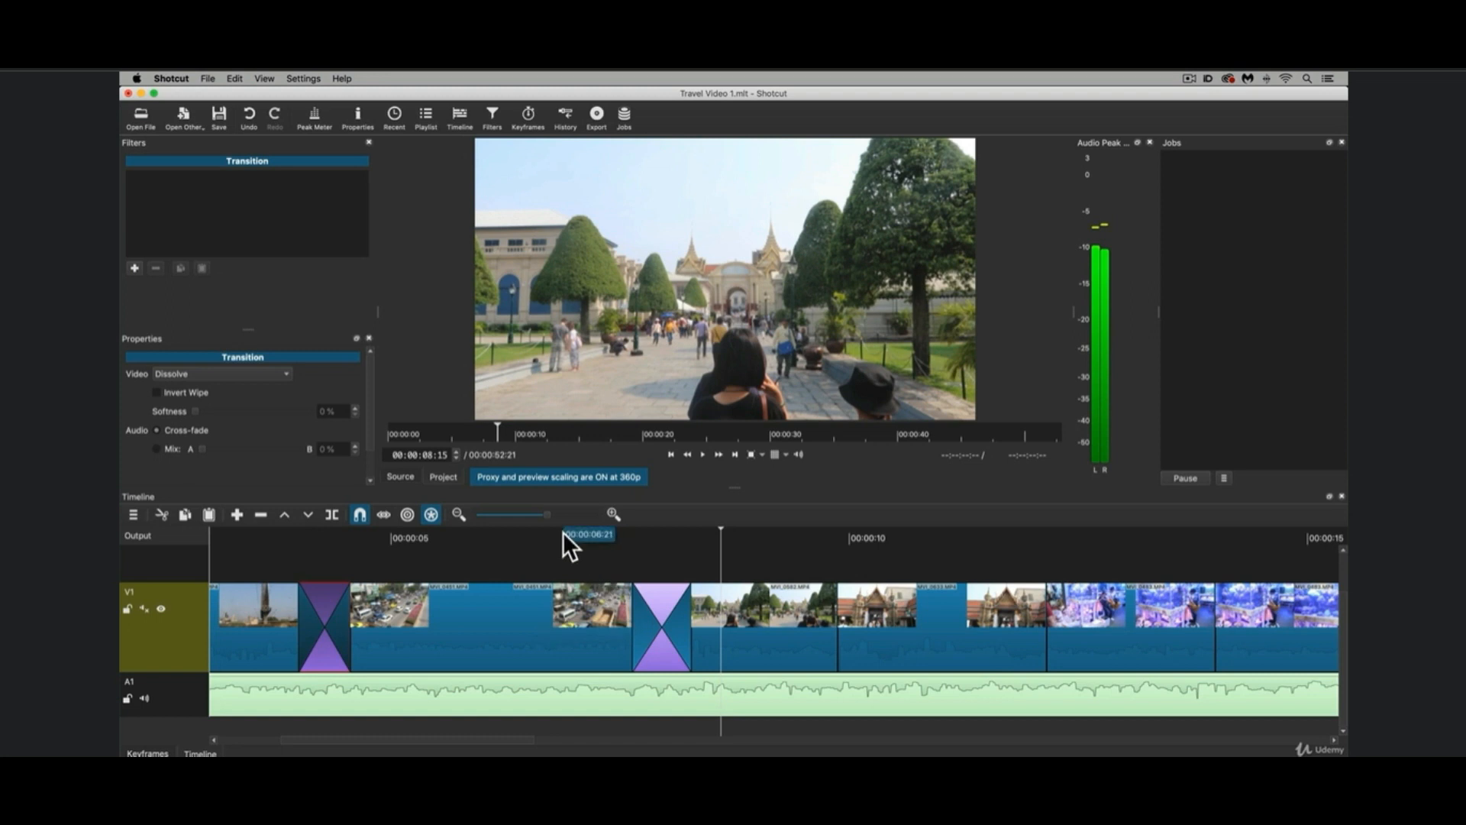
pyautogui.click(562, 531)
pyautogui.press('space')
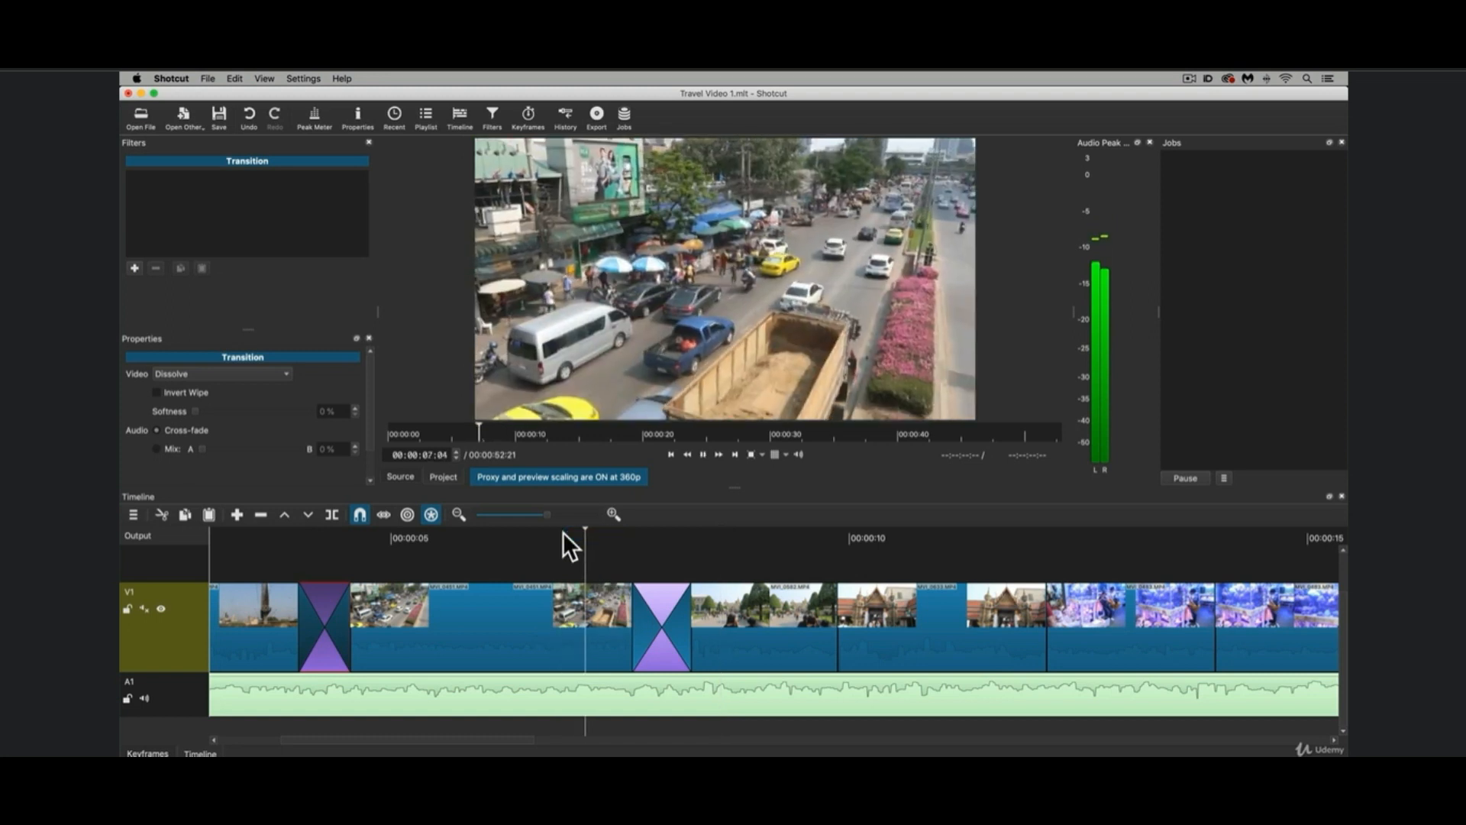
pyautogui.press('space')
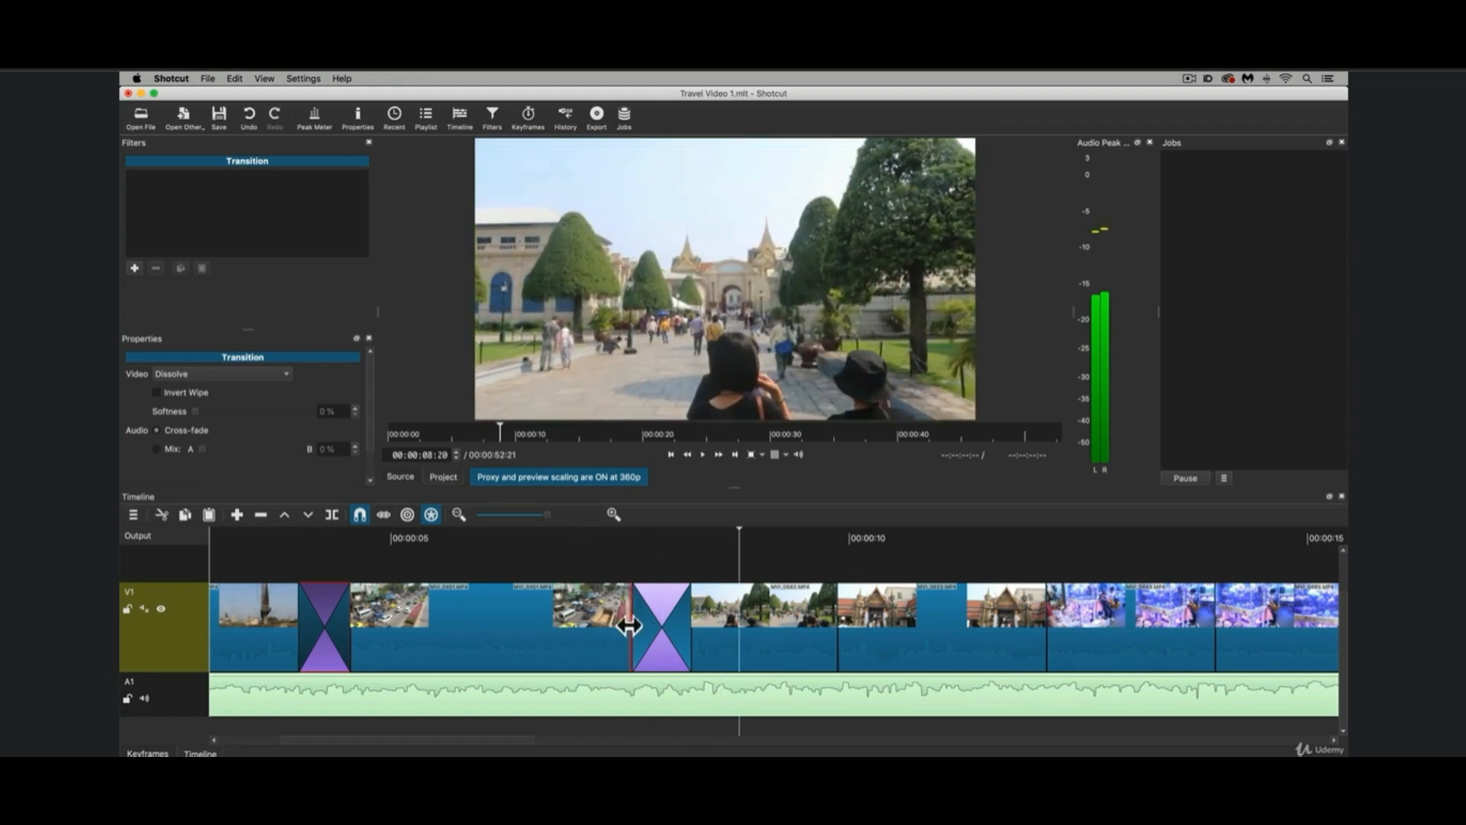
pyautogui.click(554, 536)
pyautogui.press('space')
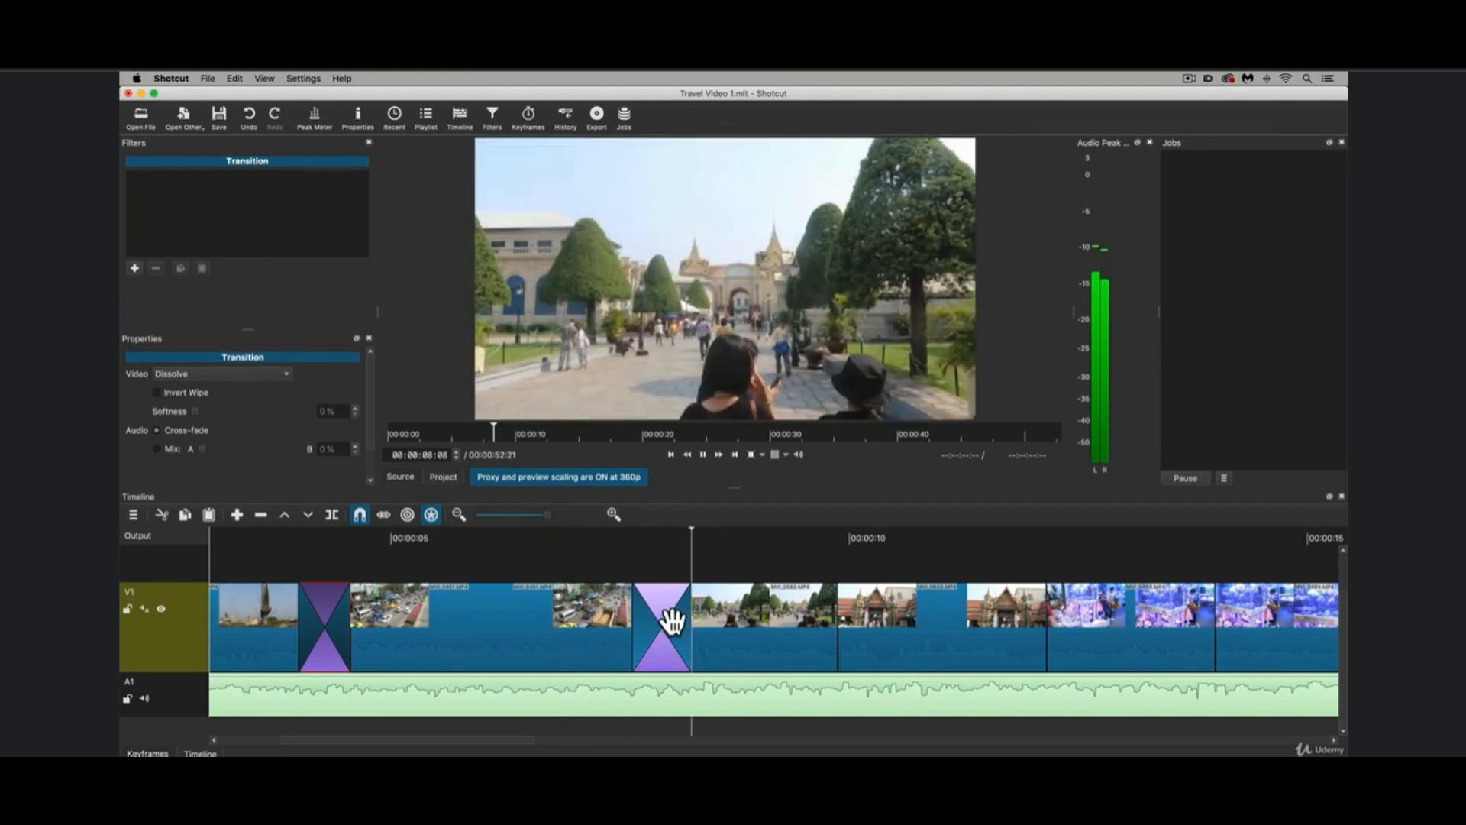
pyautogui.press('space')
# Narrow the traffic-to-garden dissolve from its start, extend its end slightly into the garden clip, and play it after each change.
pyautogui.moveTo(630, 623); pyautogui.dragTo(655, 623)
pyautogui.click(586, 535)
pyautogui.press('space')
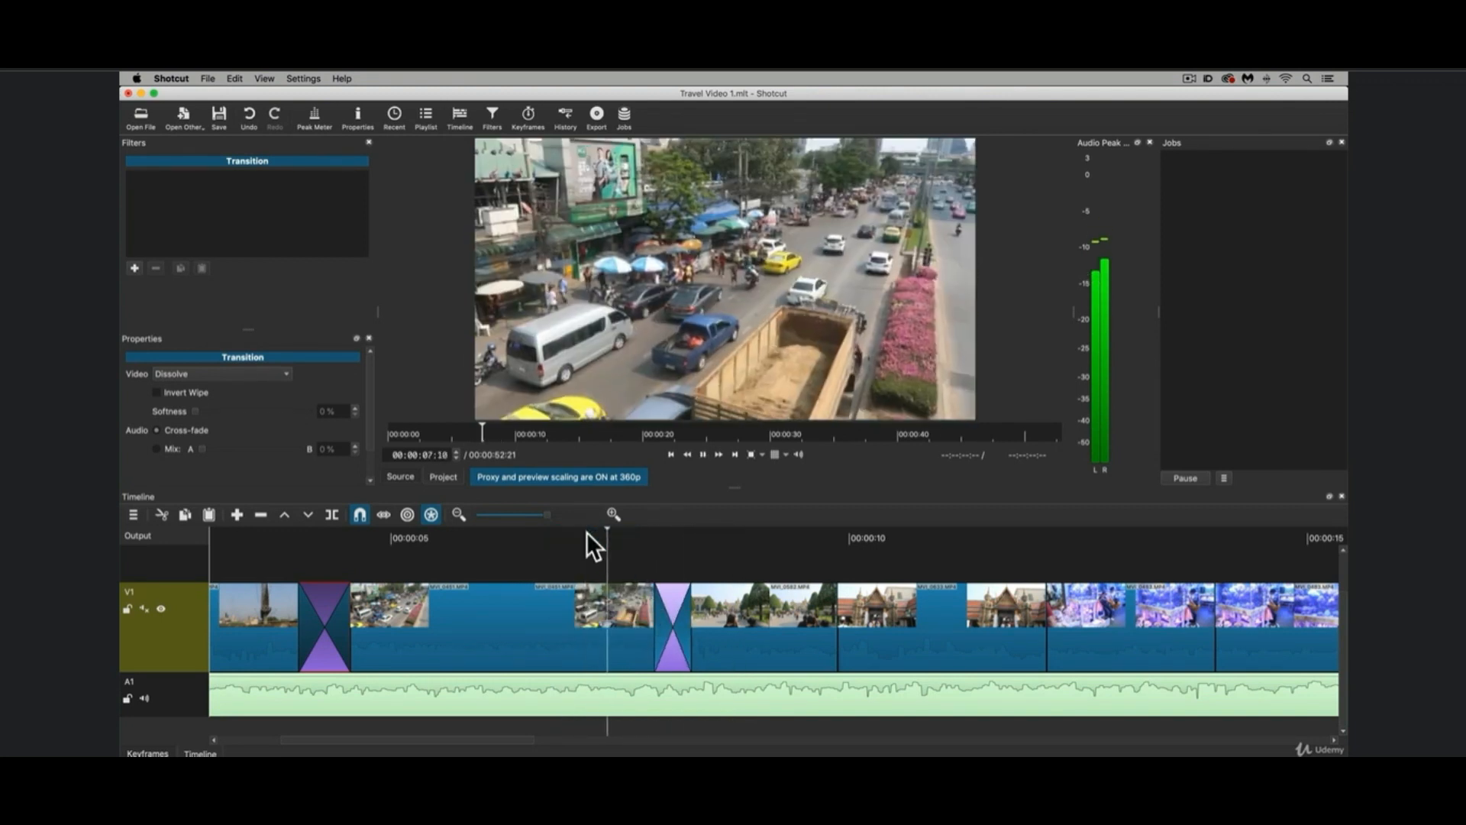
pyautogui.press('space')
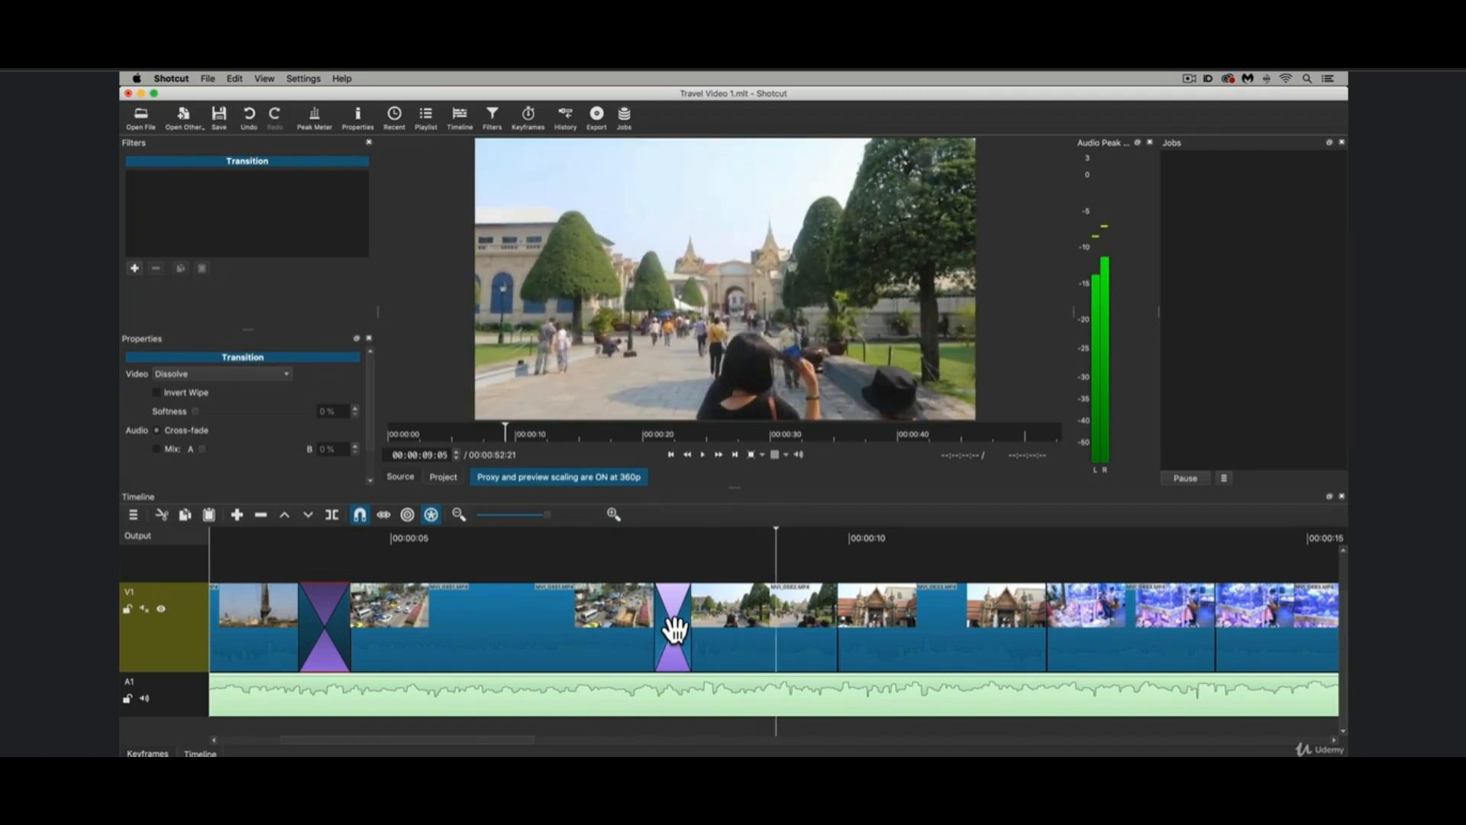
pyautogui.moveTo(689, 623); pyautogui.dragTo(706, 622)
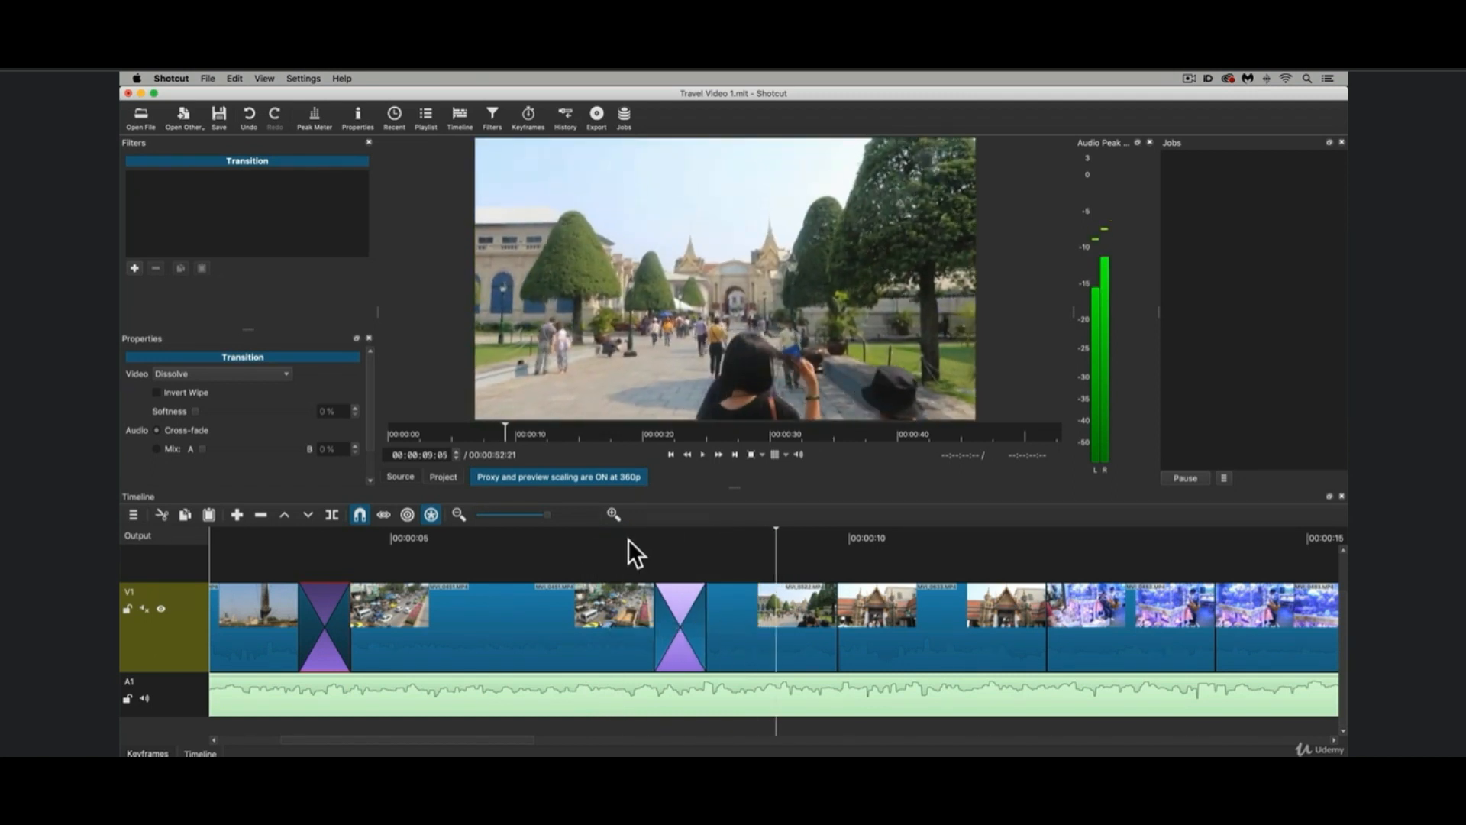
pyautogui.click(587, 533)
pyautogui.press('space')
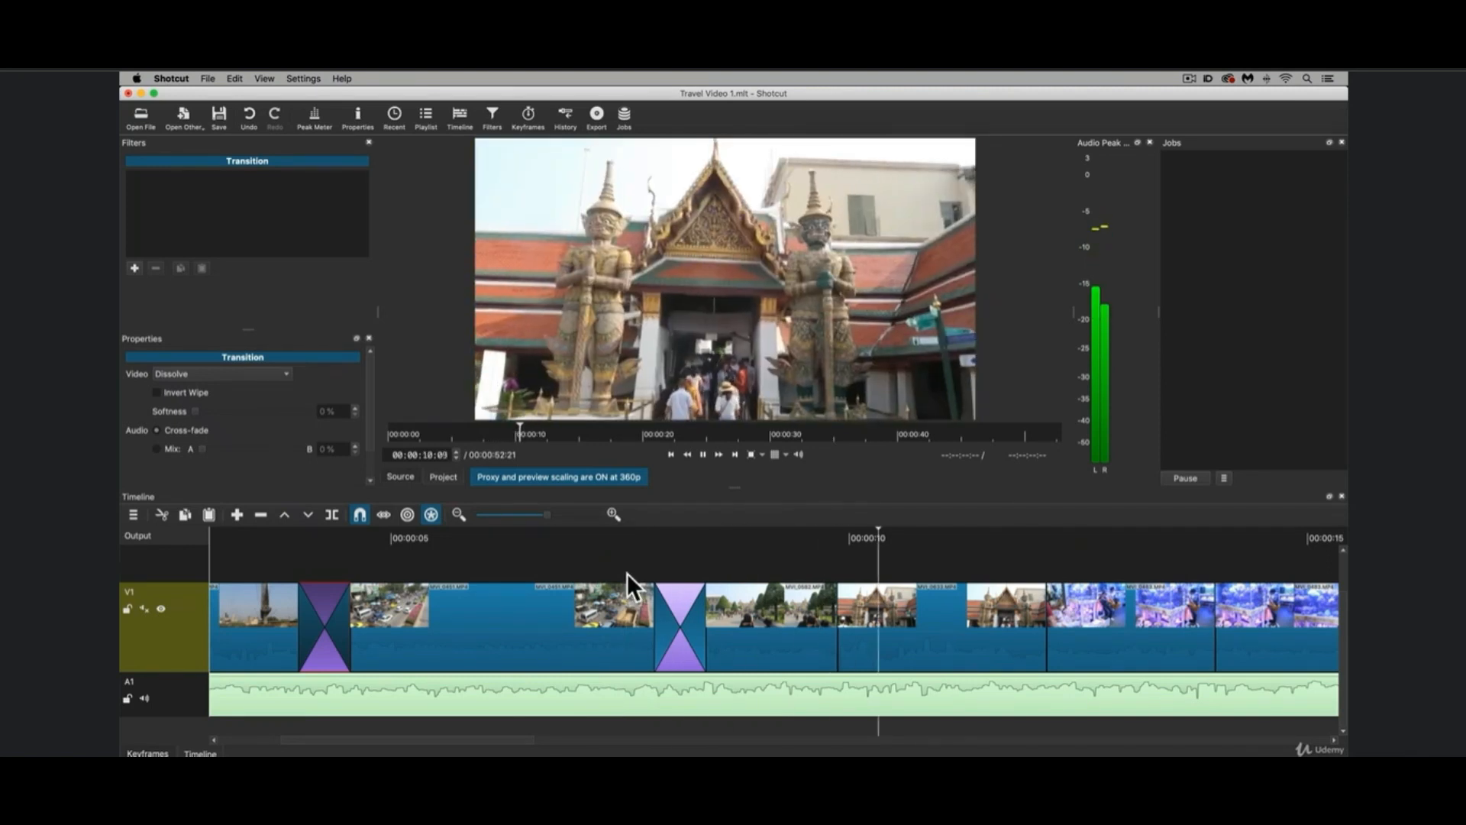
# Add a short dissolve between the palace garden and temple statue clips, widen it slightly, and play it.
pyautogui.hscroll(2, 626, 573)
pyautogui.press('space')
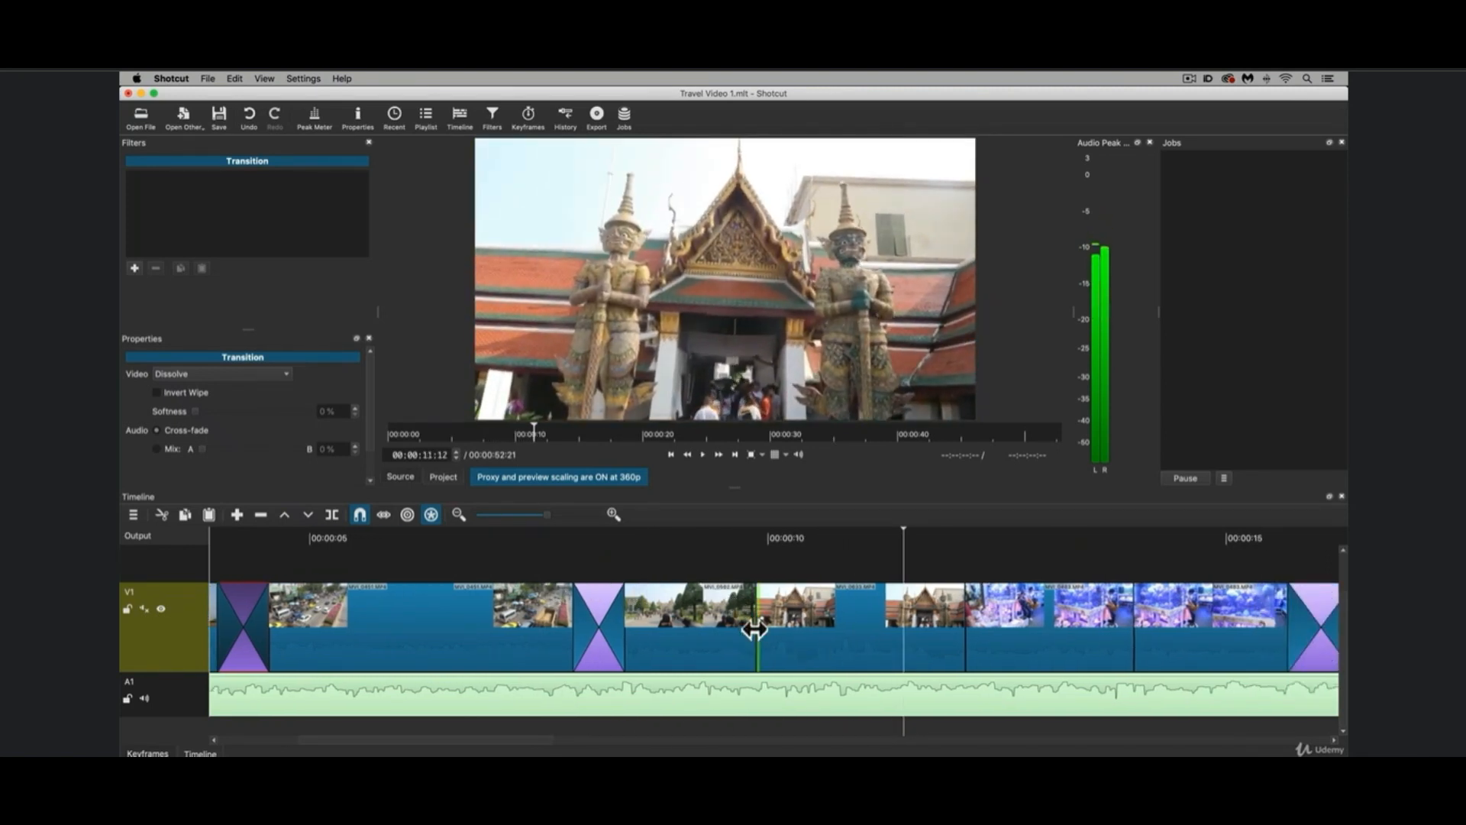
pyautogui.moveTo(754, 630); pyautogui.dragTo(771, 631)
pyautogui.click(504, 528)
pyautogui.press('space')
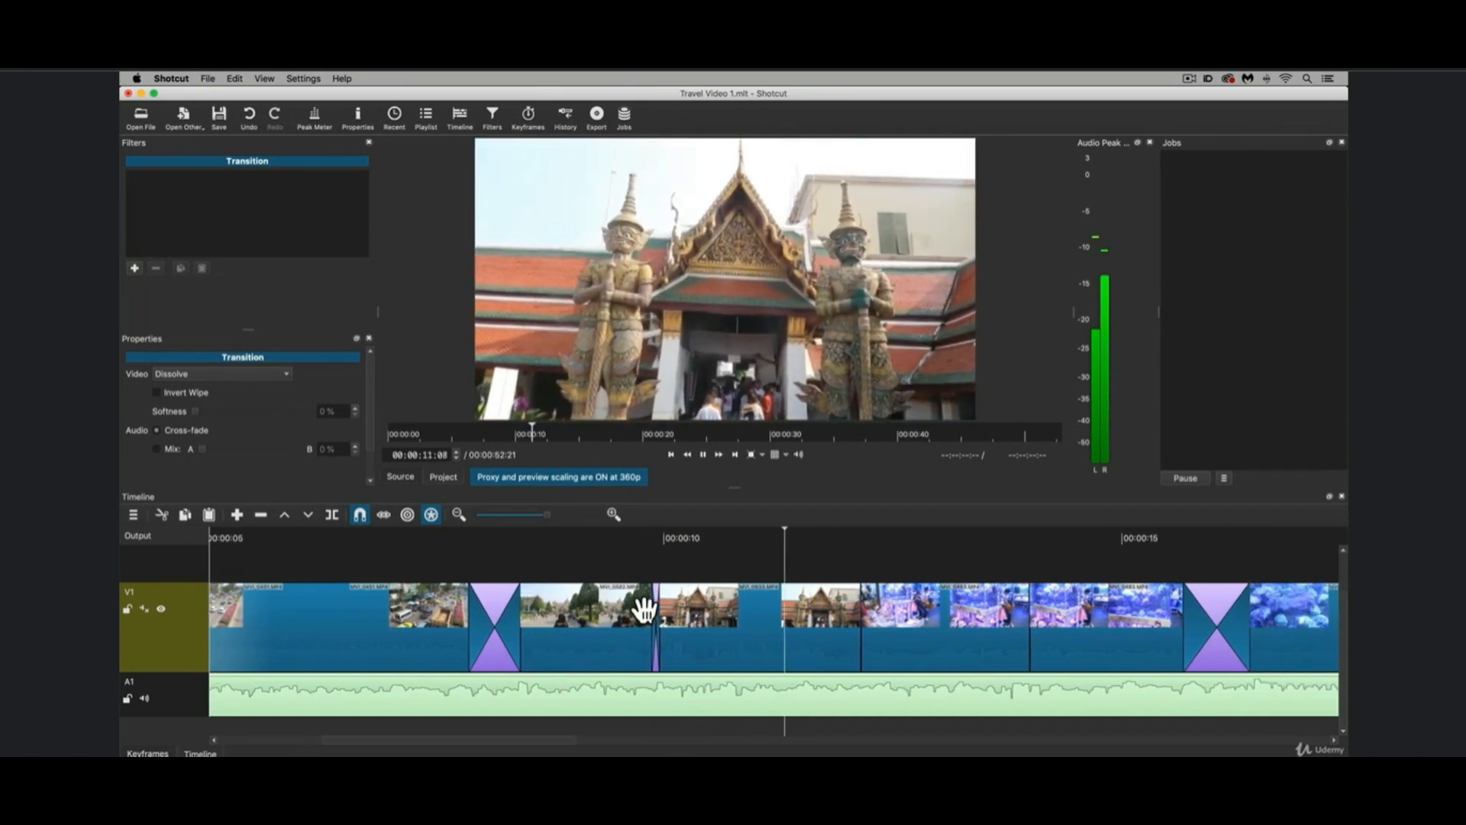
pyautogui.moveTo(647, 615); pyautogui.dragTo(655, 615)
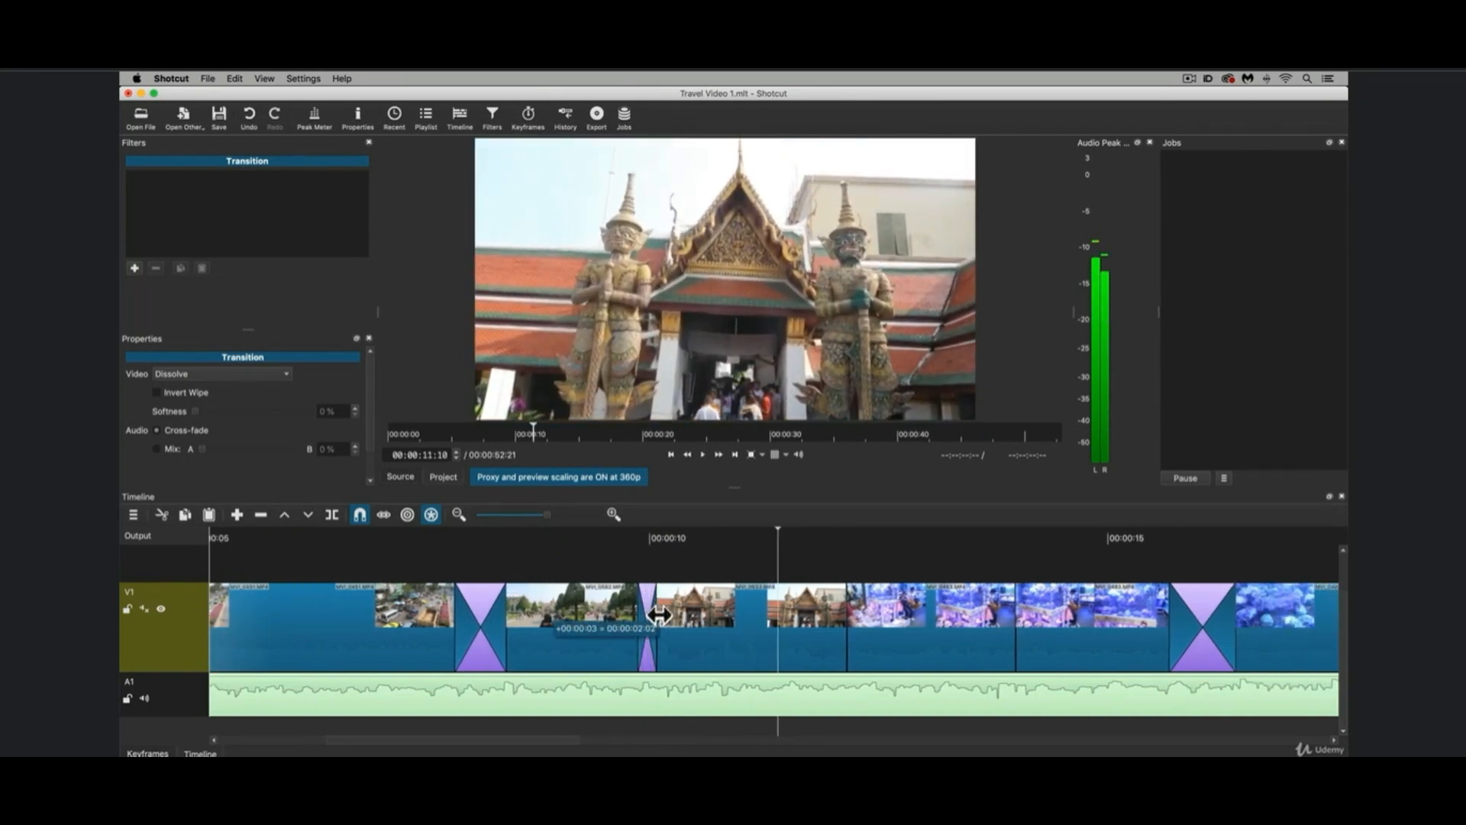
pyautogui.click(568, 530)
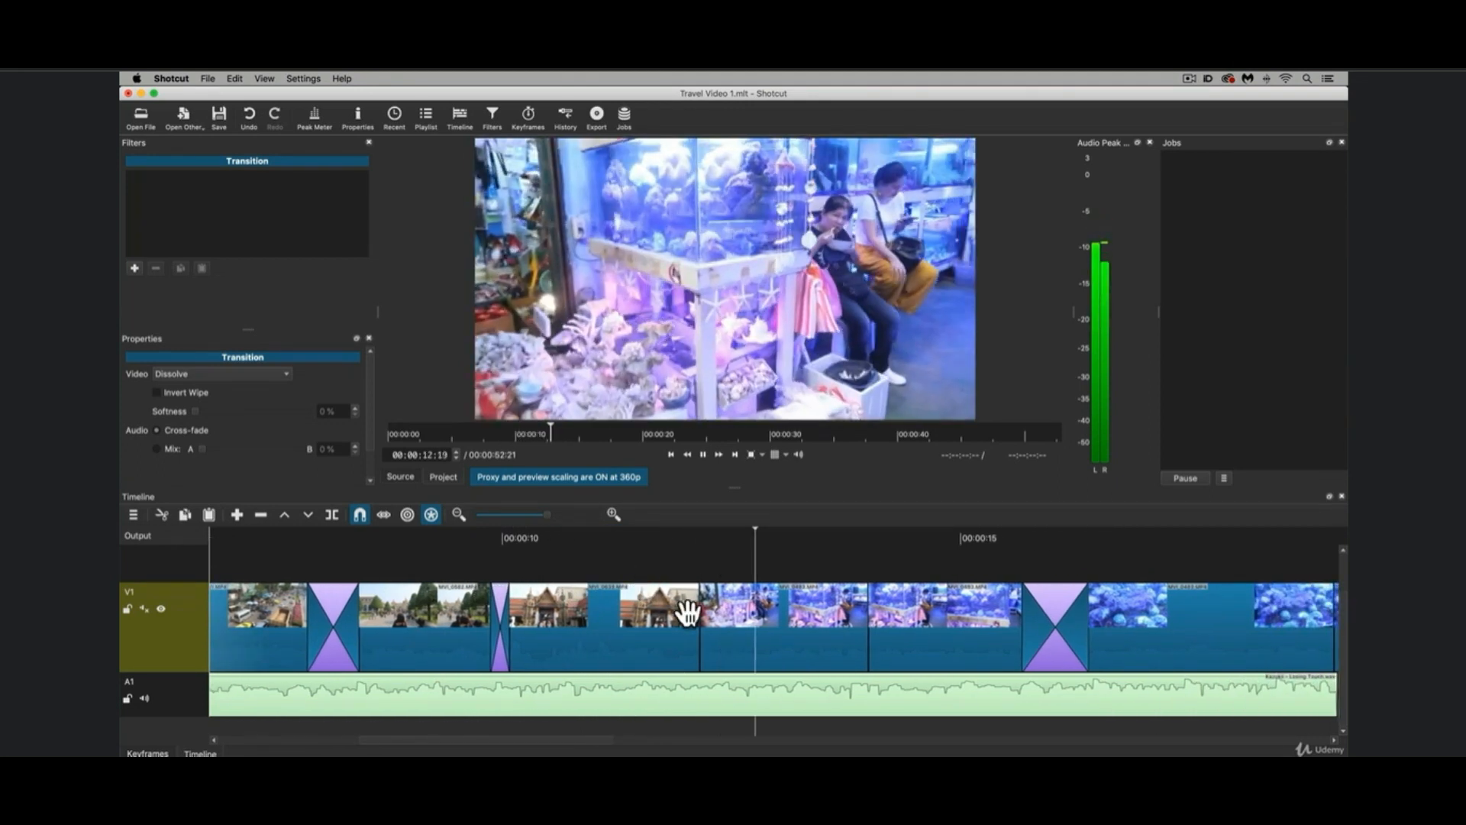
# Add a dissolve of about 6 frames between the temple statue and aquarium shop clips, and play on into the painter clip.
pyautogui.moveTo(697, 624); pyautogui.dragTo(679, 621)
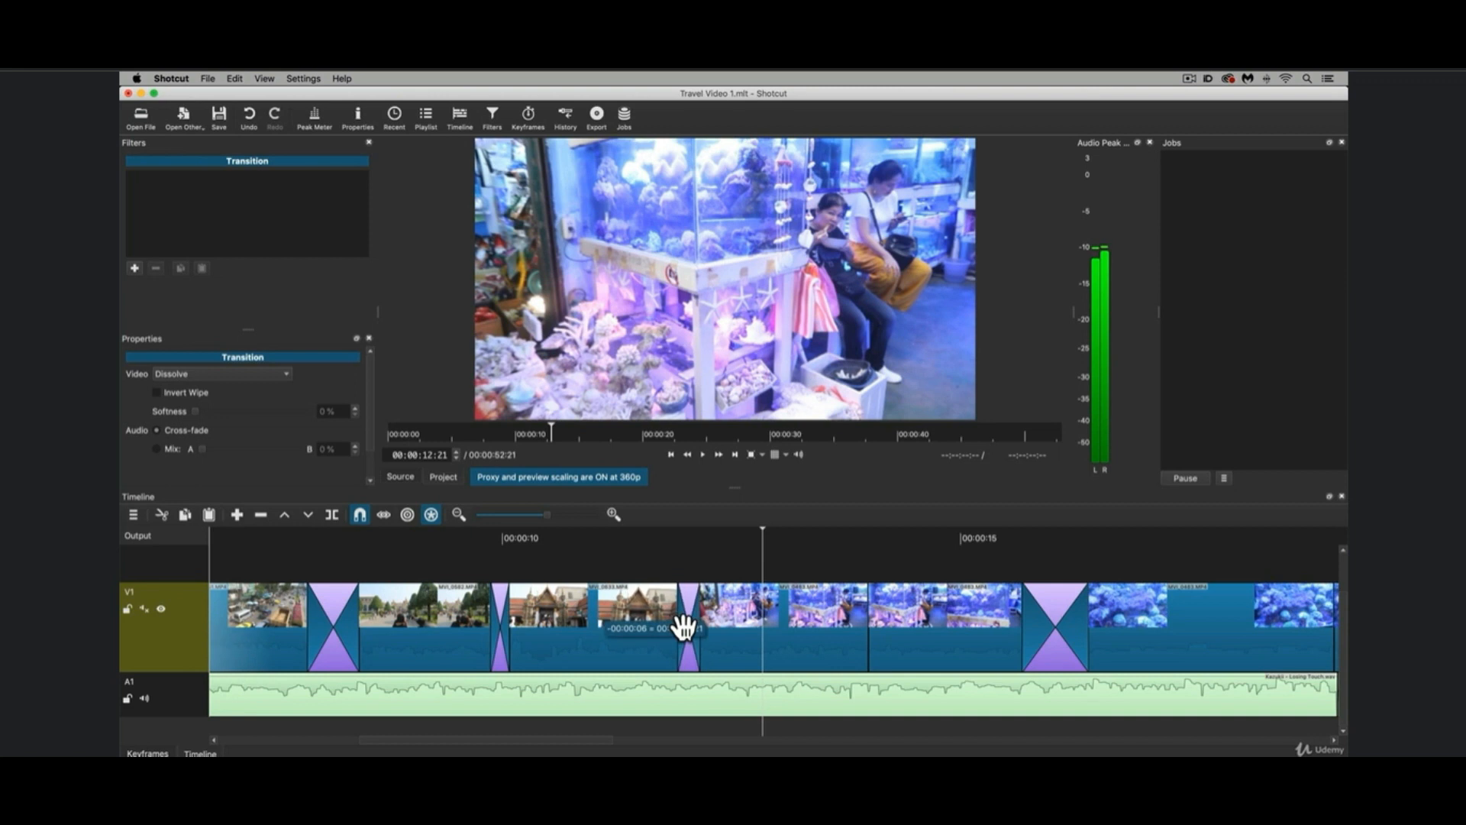
pyautogui.click(580, 534)
pyautogui.press('space')
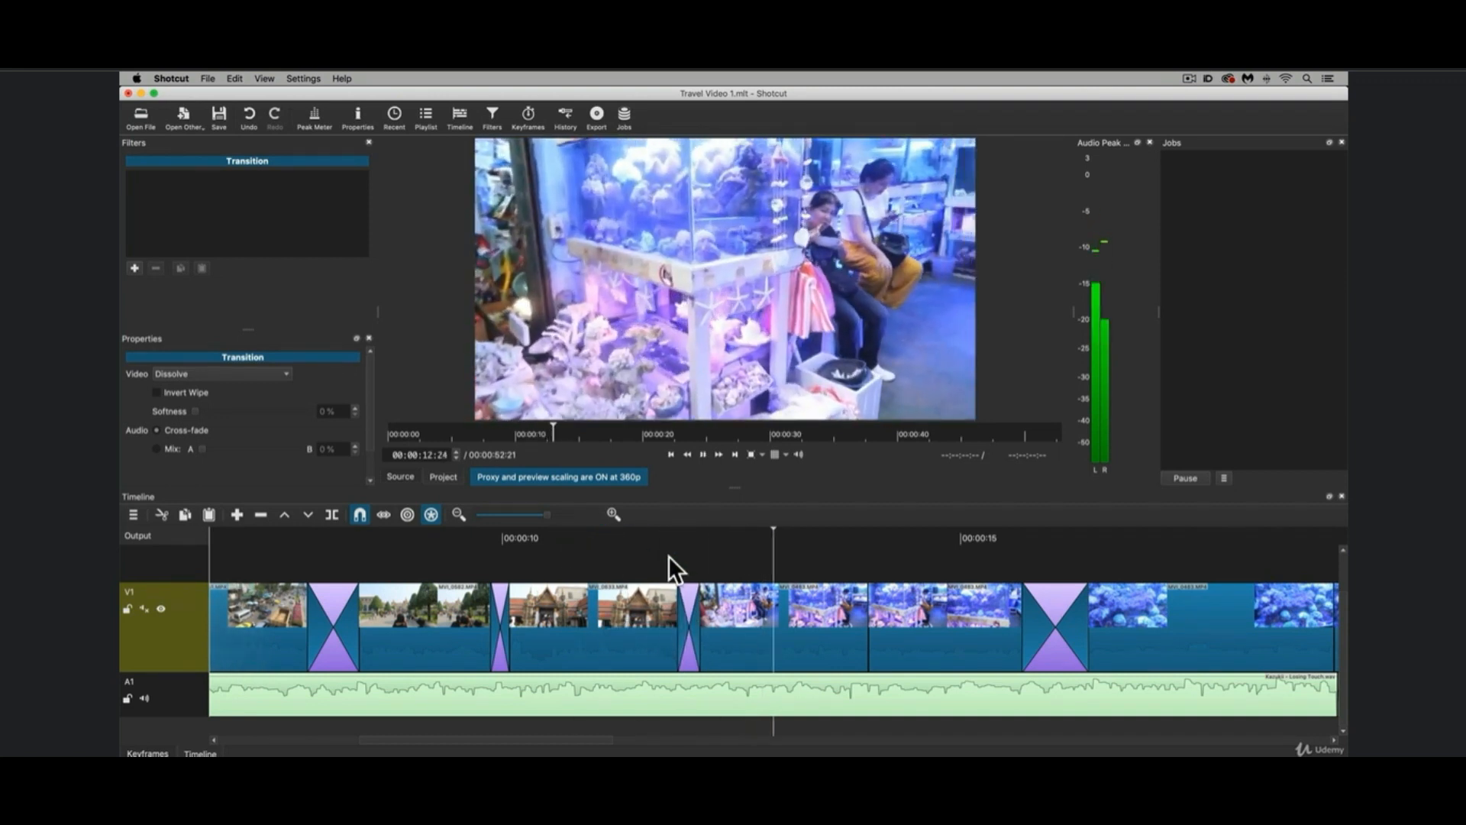
pyautogui.hscroll(1, 668, 556)
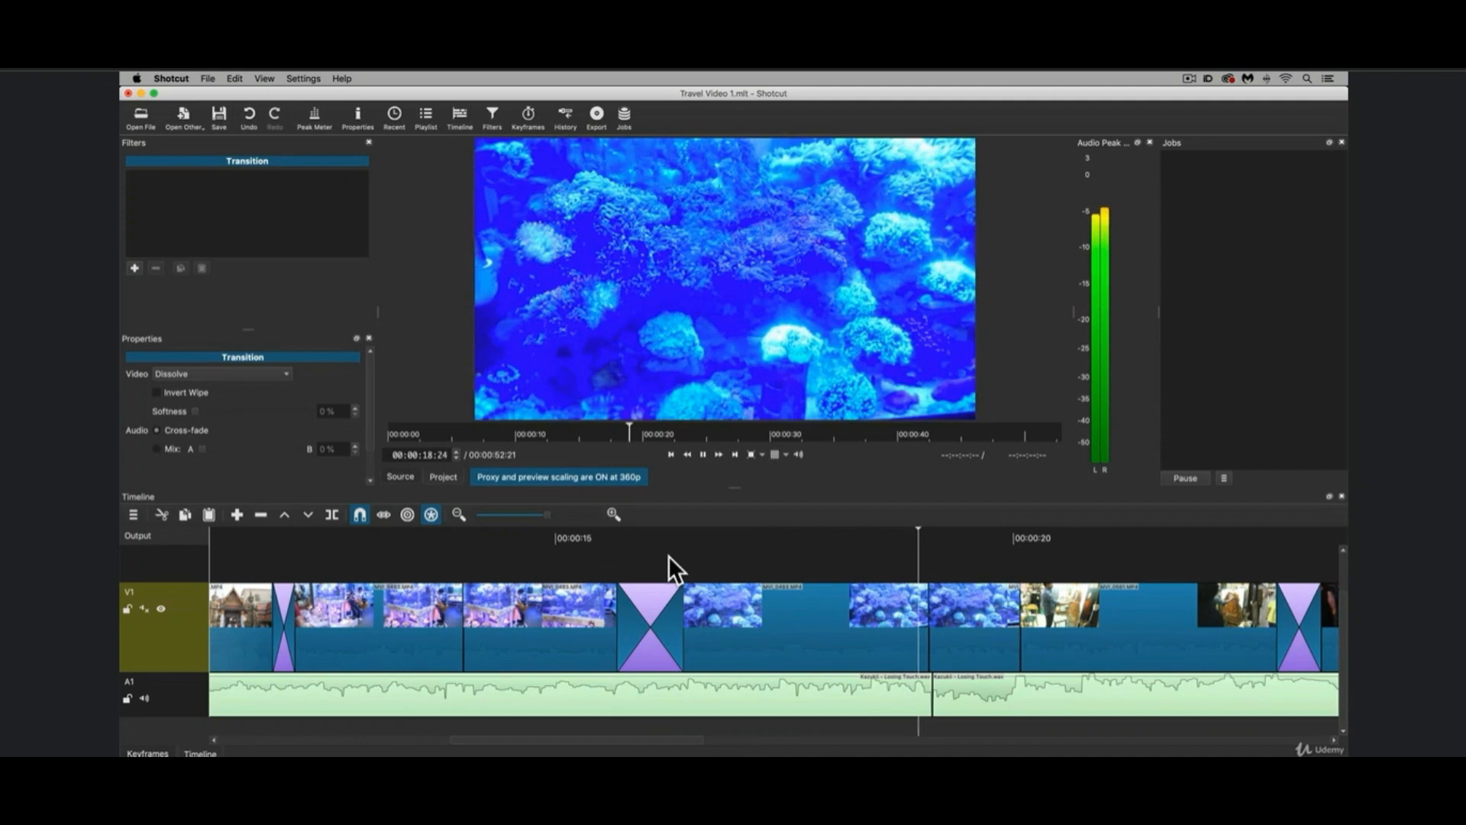
pyautogui.press('space')
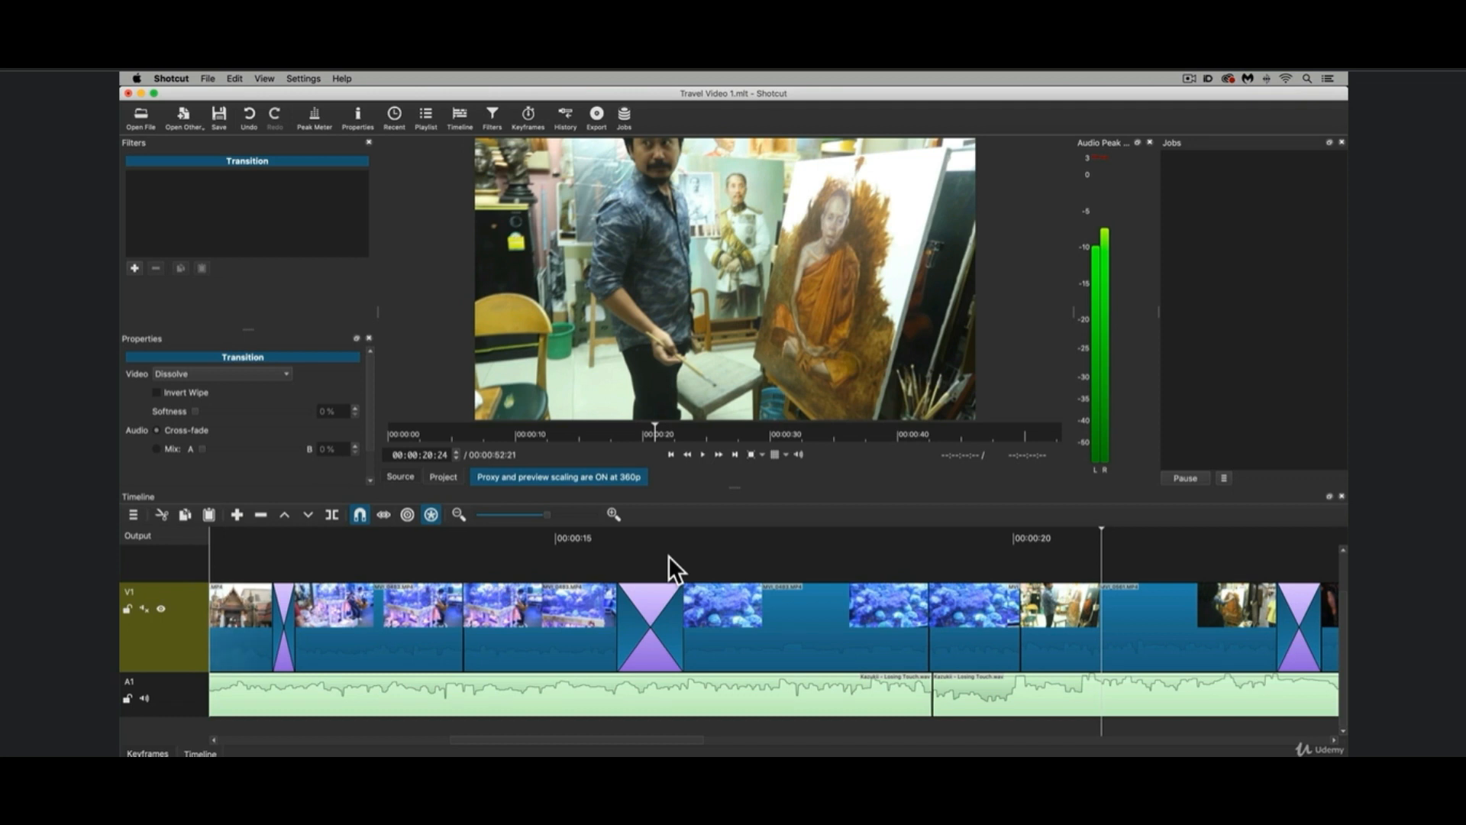
# Add a dissolve about 5 seconds long between the last two night fountain clips, playing the section before and after.
pyautogui.hscroll(15, 667, 556)
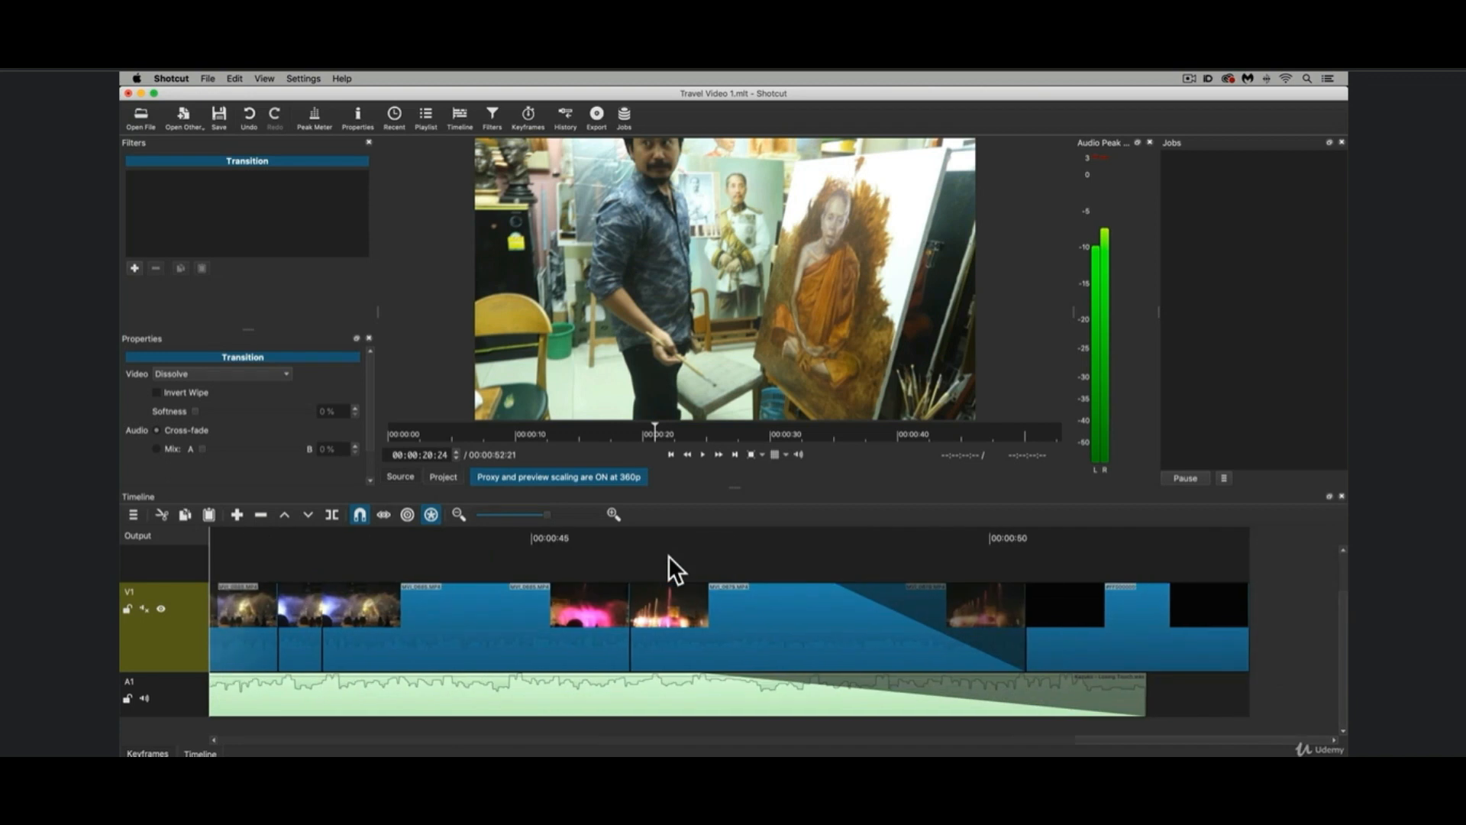
pyautogui.hscroll(-2, 667, 556)
pyautogui.click(609, 531)
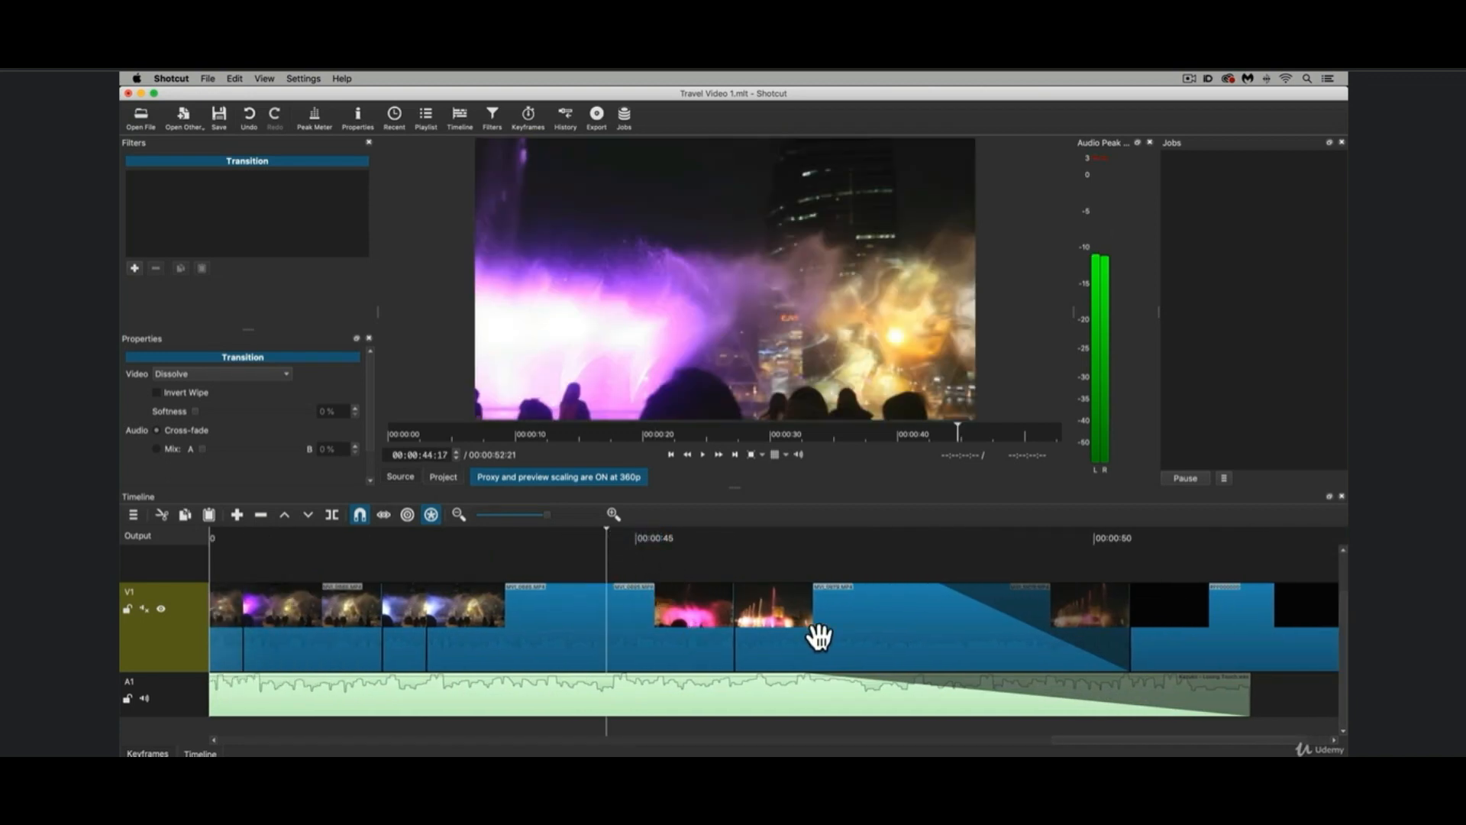
pyautogui.press('space')
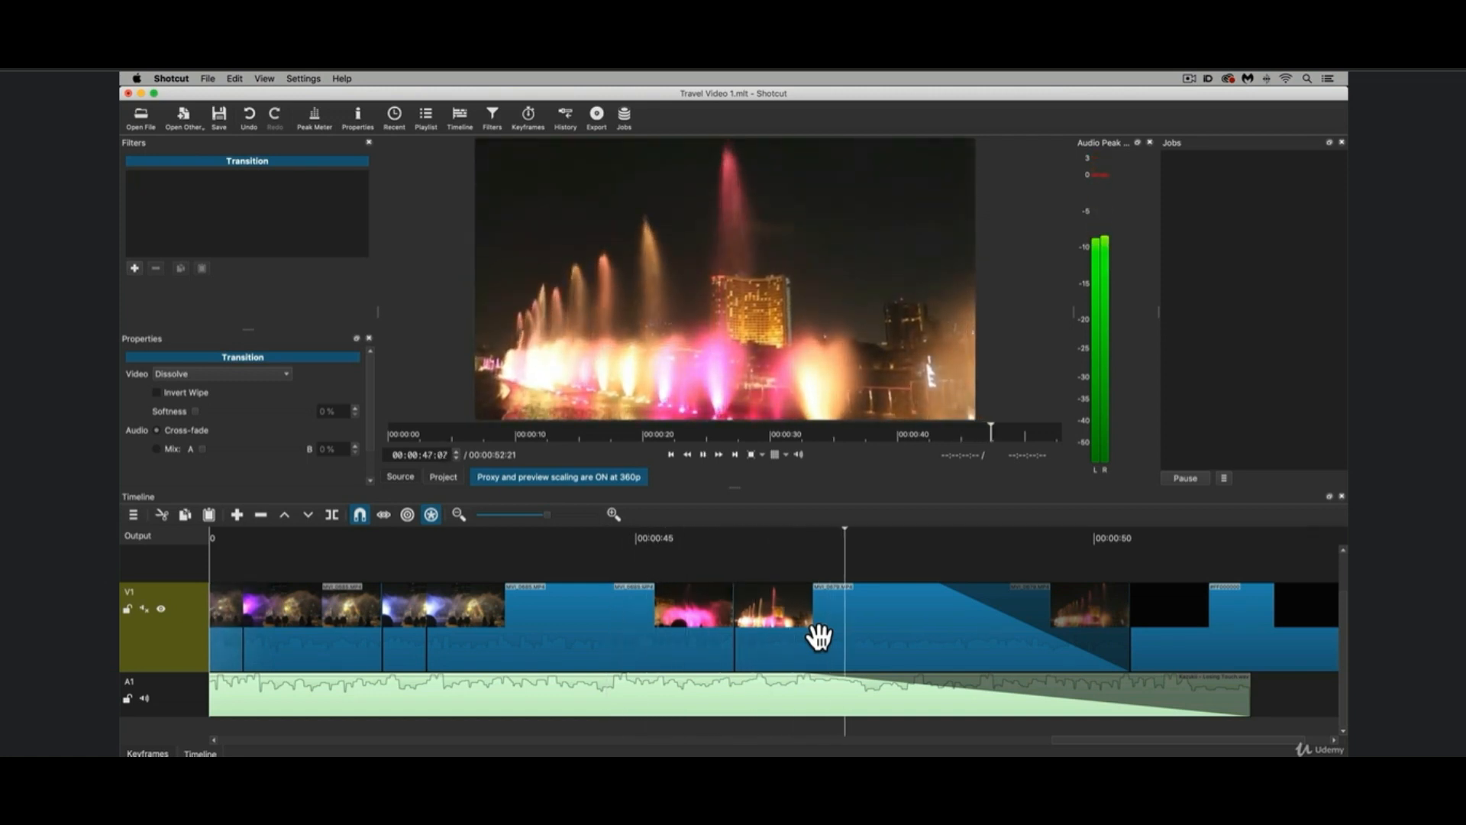
pyautogui.press('space')
pyautogui.hscroll(-2, 818, 636)
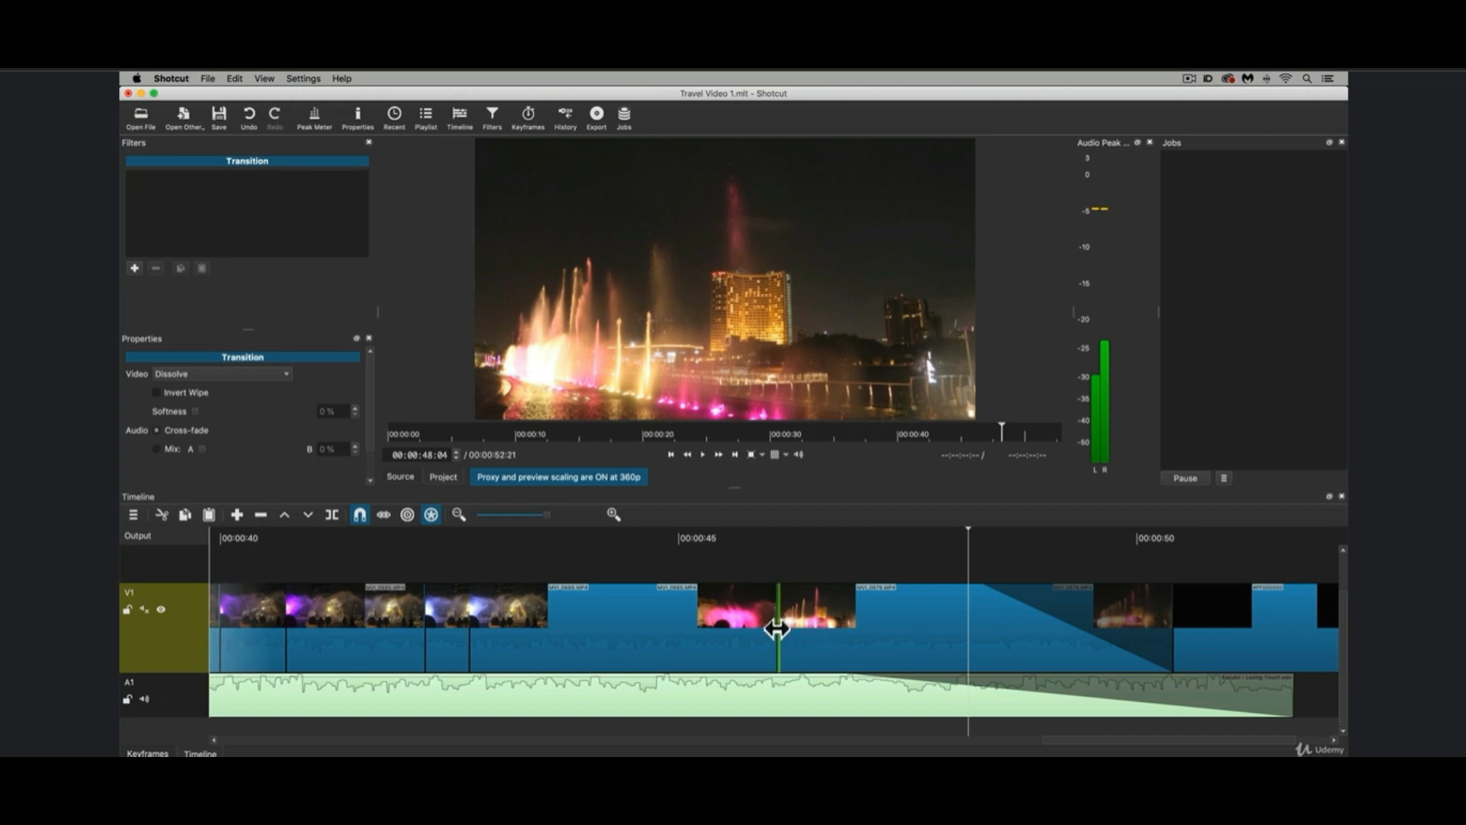
pyautogui.moveTo(776, 628); pyautogui.dragTo(978, 627)
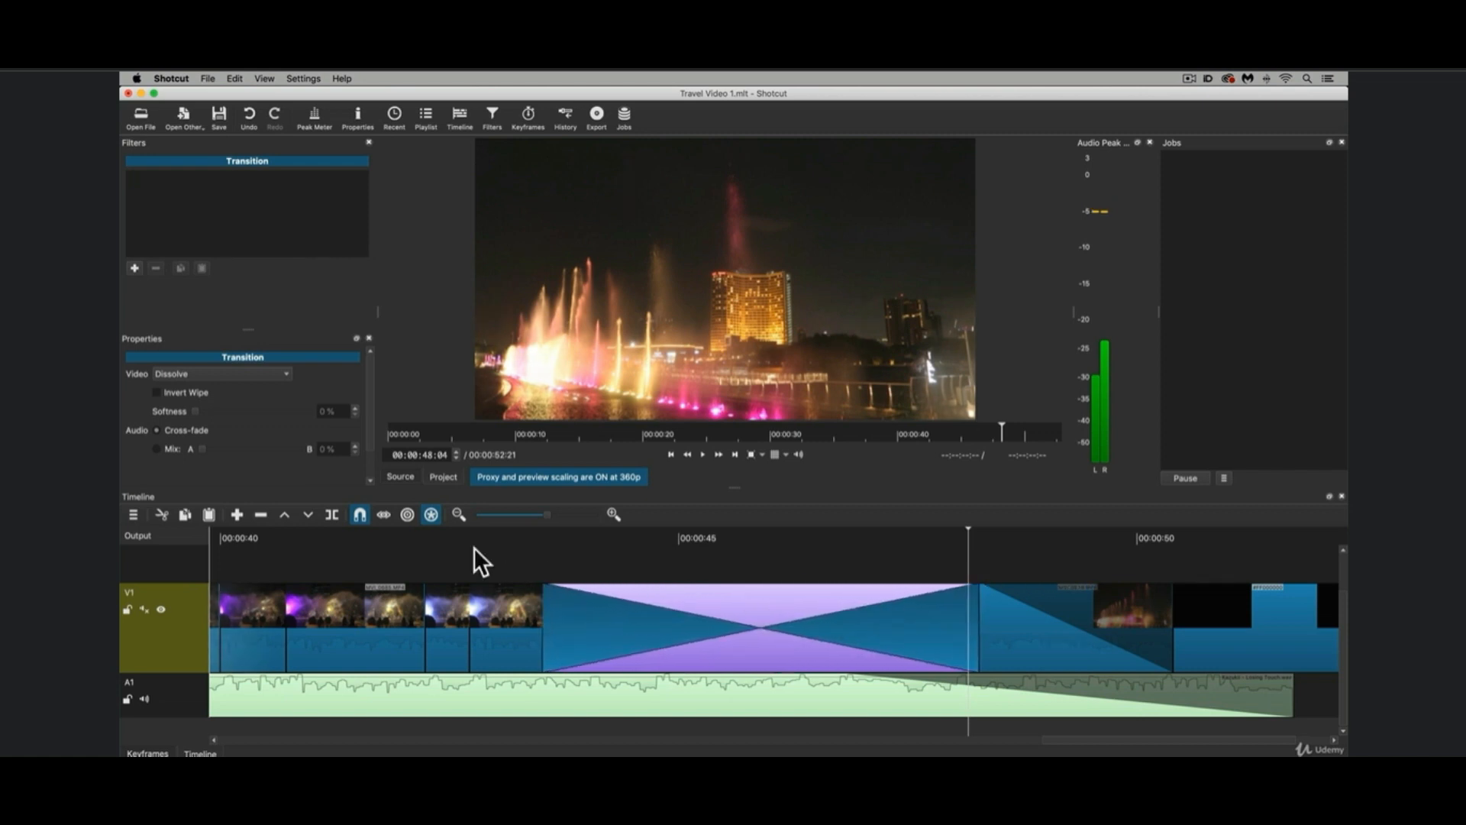
pyautogui.click(379, 533)
pyautogui.press('space')
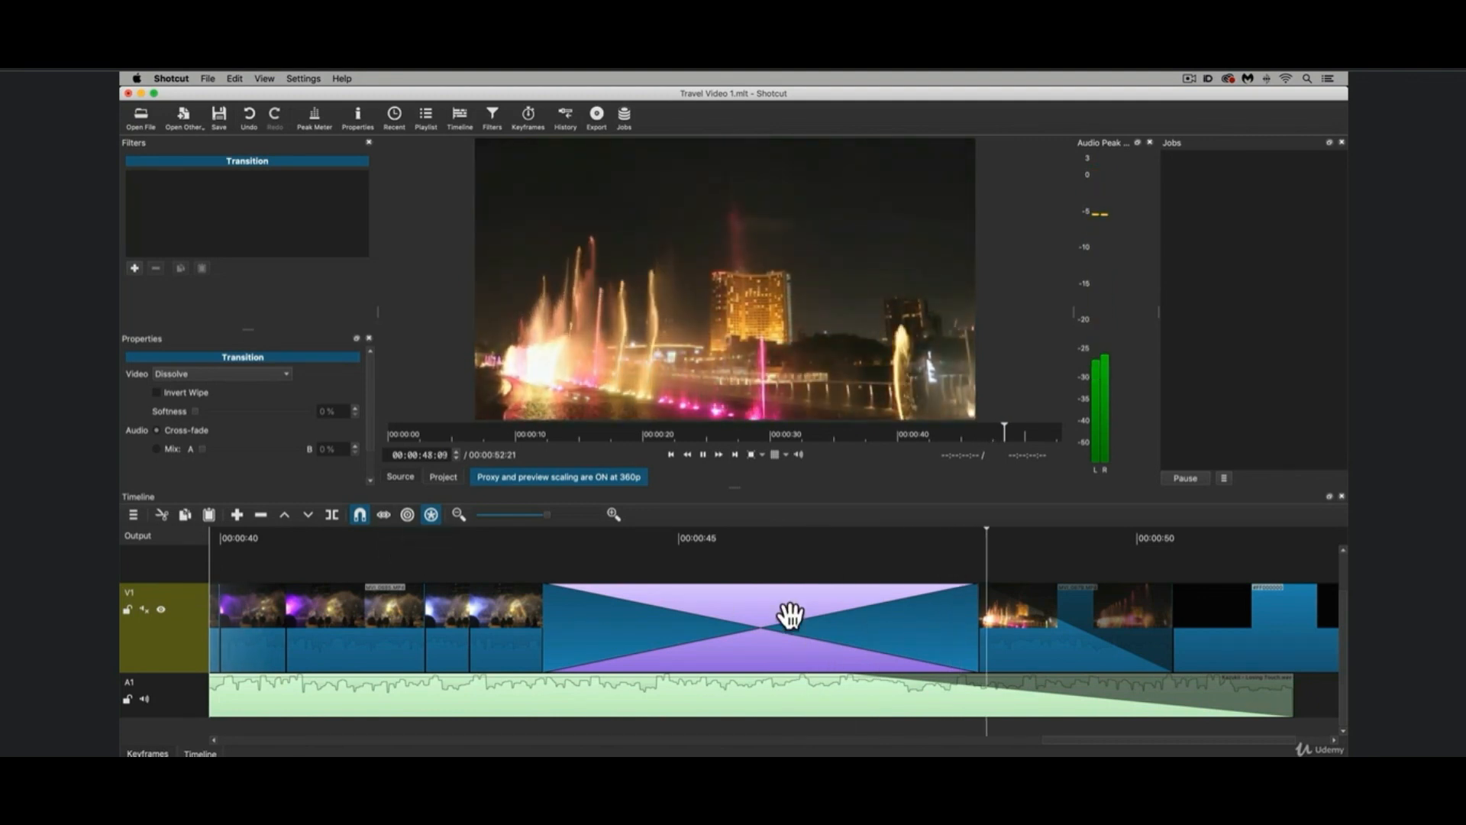
# Shorten the fountain dissolve from its end to about 3.4 seconds, playing it between adjustments.
pyautogui.moveTo(975, 620); pyautogui.dragTo(920, 627)
pyautogui.click(497, 530)
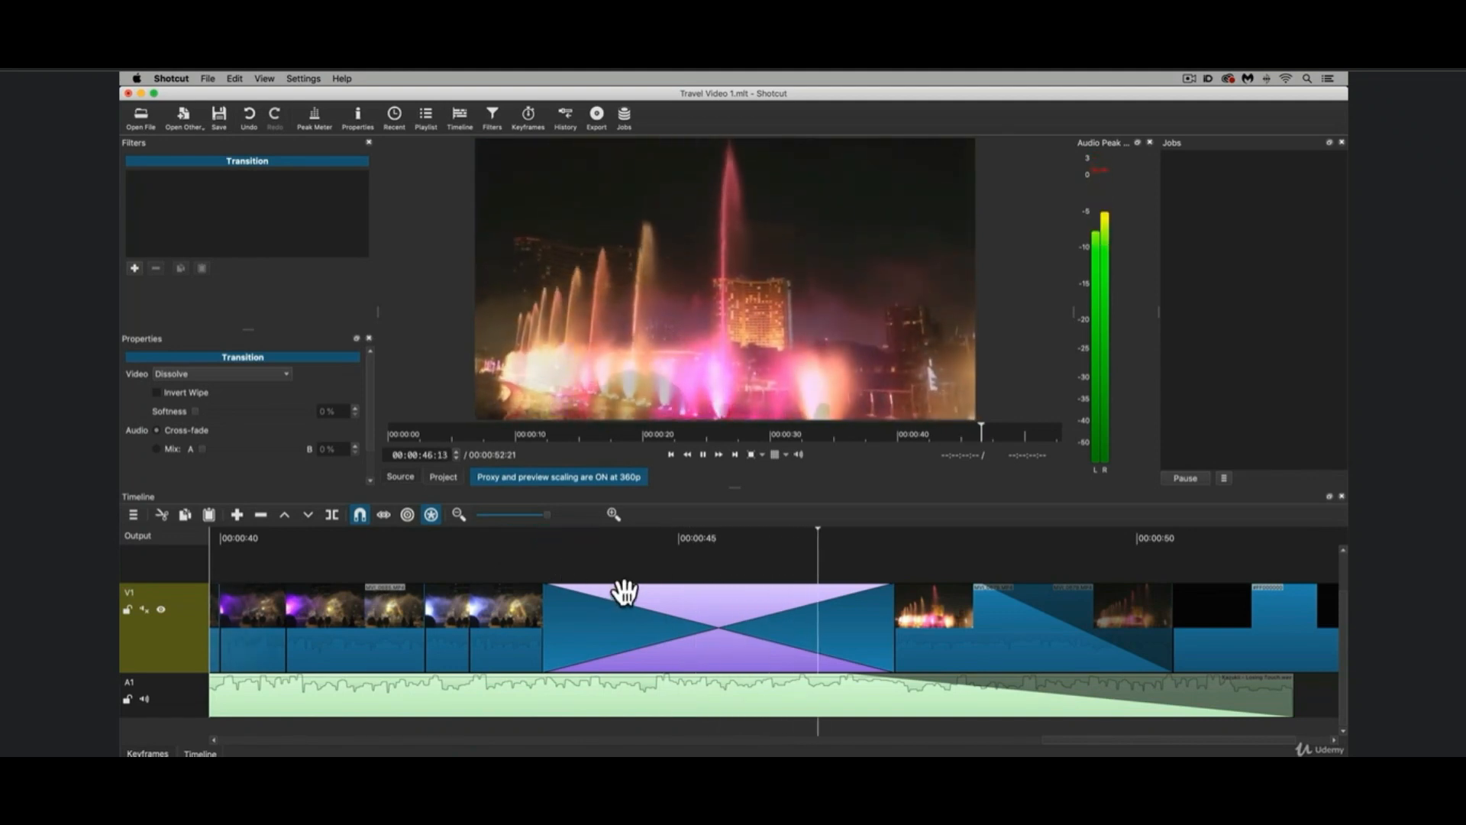
pyautogui.moveTo(890, 621); pyautogui.dragTo(854, 621)
pyautogui.click(551, 544)
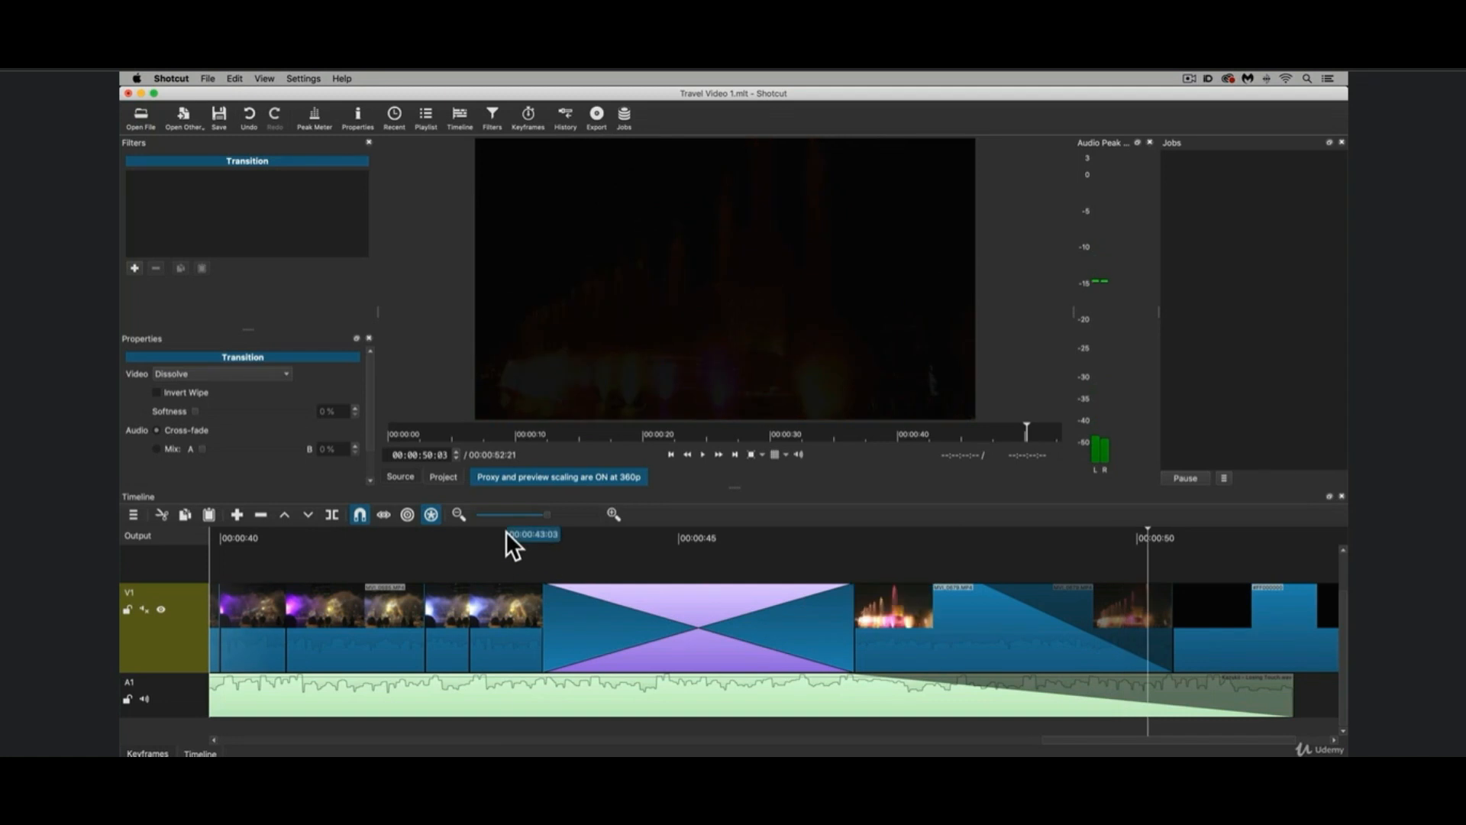